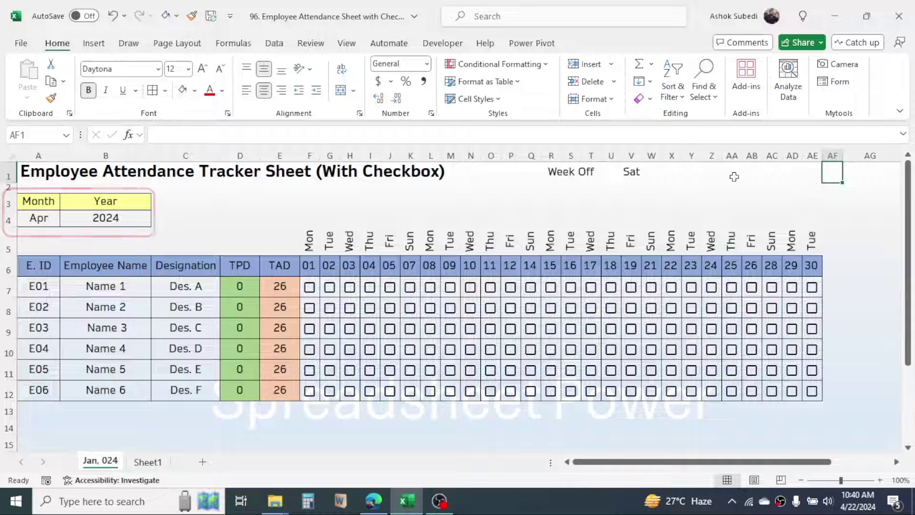
Examine the month and year selectors and the employee ID, name, designation and TPD columns of the attendance table.
{"action": "left_click", "coordinate": [43, 219]}
{"action": "left_click", "coordinate": [112, 214]}
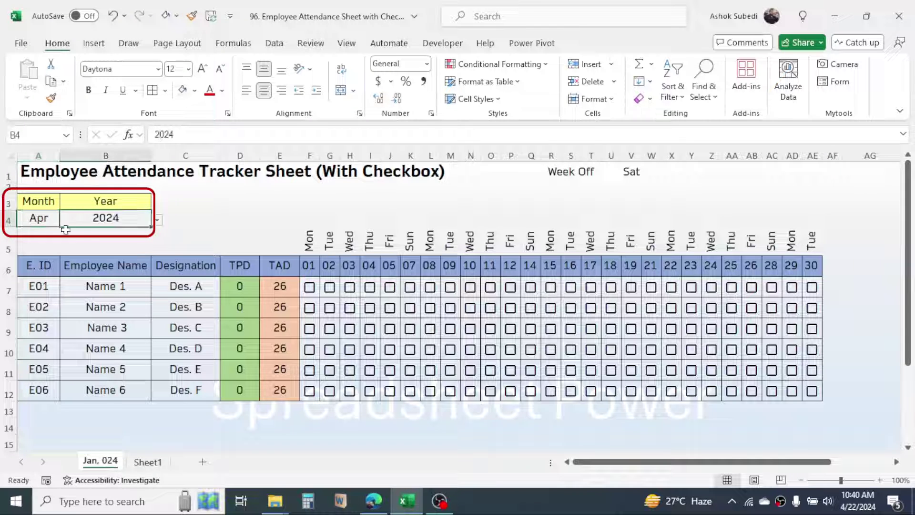
{"action": "left_click", "coordinate": [42, 222]}
{"action": "left_click", "coordinate": [66, 219]}
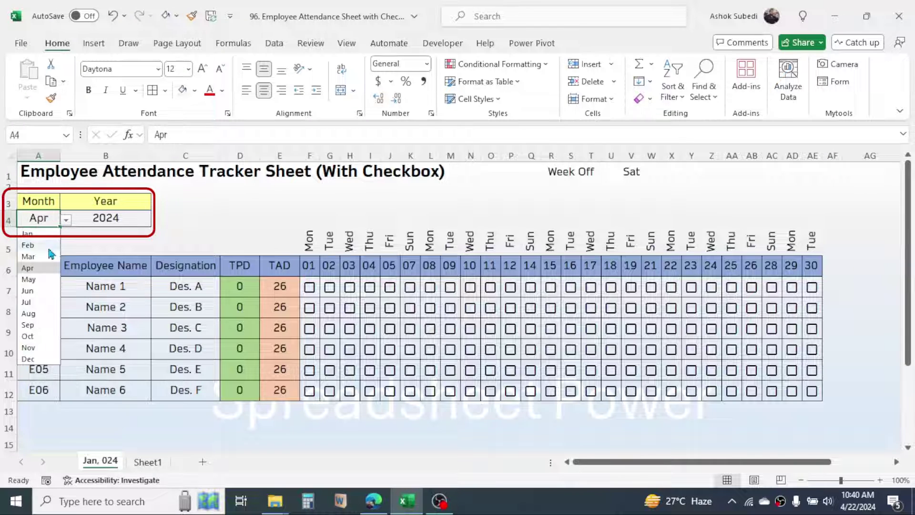
{"action": "left_click", "coordinate": [109, 217]}
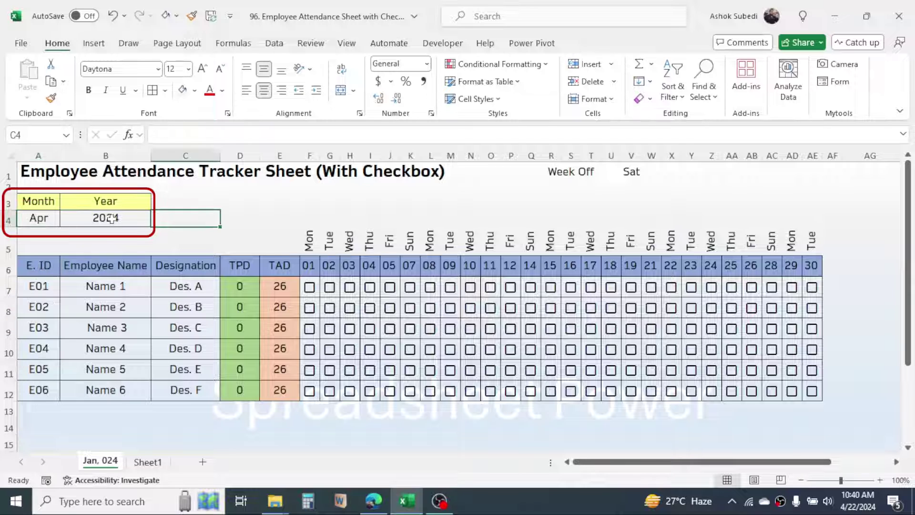
{"action": "left_click", "coordinate": [40, 265]}
{"action": "left_click", "coordinate": [97, 288]}
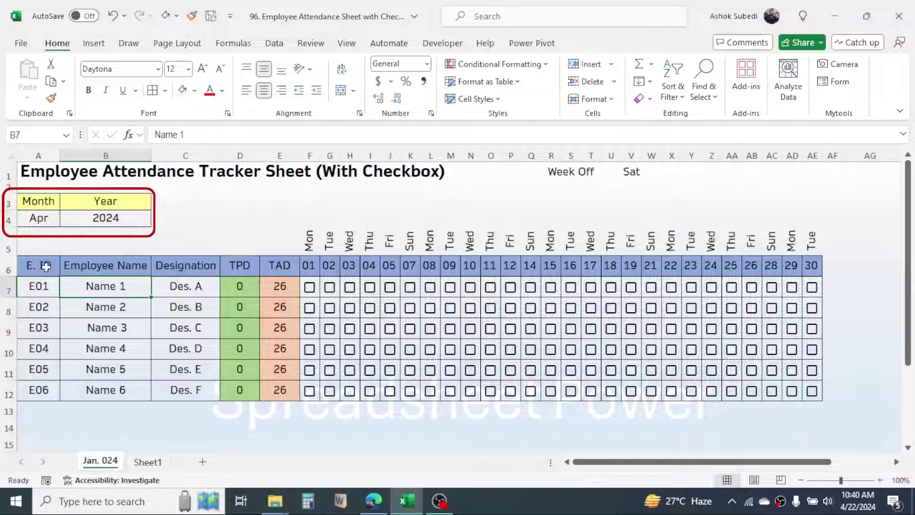
{"action": "left_click_drag", "start_coordinate": [41, 264], "coordinate": [41, 366]}
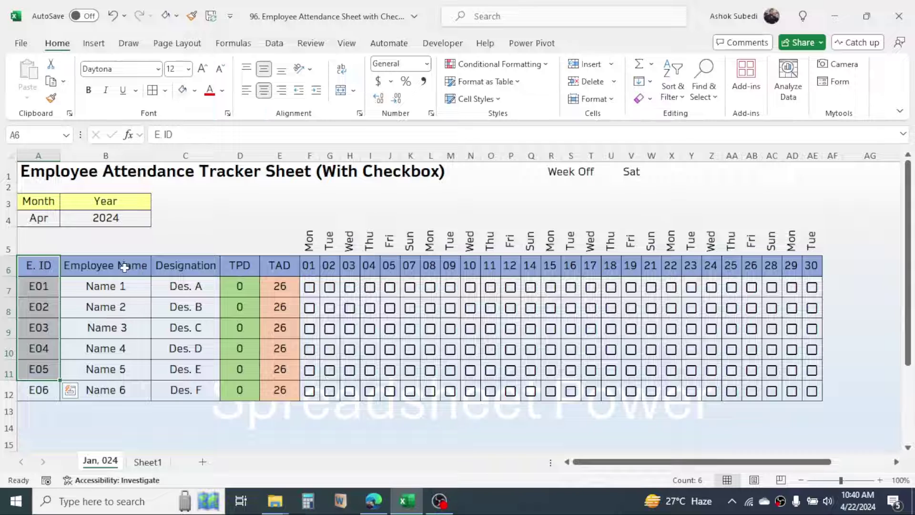
{"action": "left_click_drag", "start_coordinate": [122, 265], "coordinate": [126, 334]}
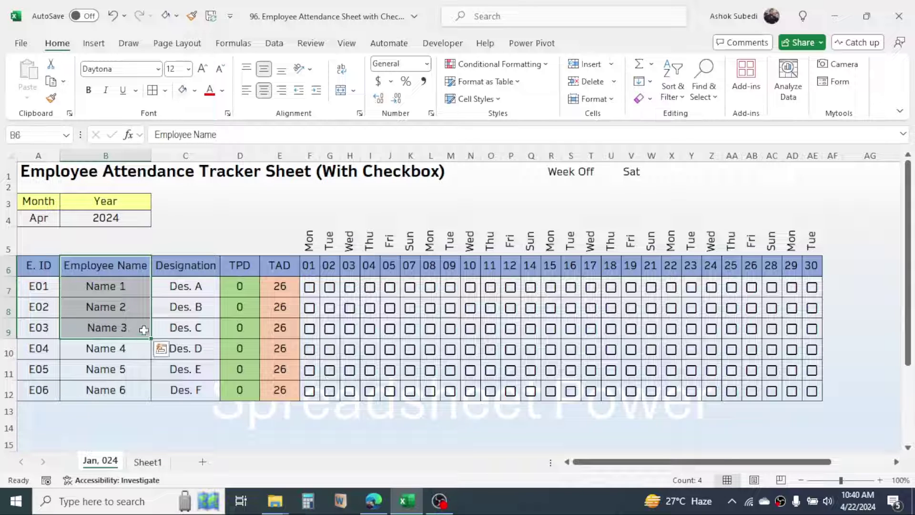
{"action": "left_click_drag", "start_coordinate": [201, 266], "coordinate": [200, 305]}
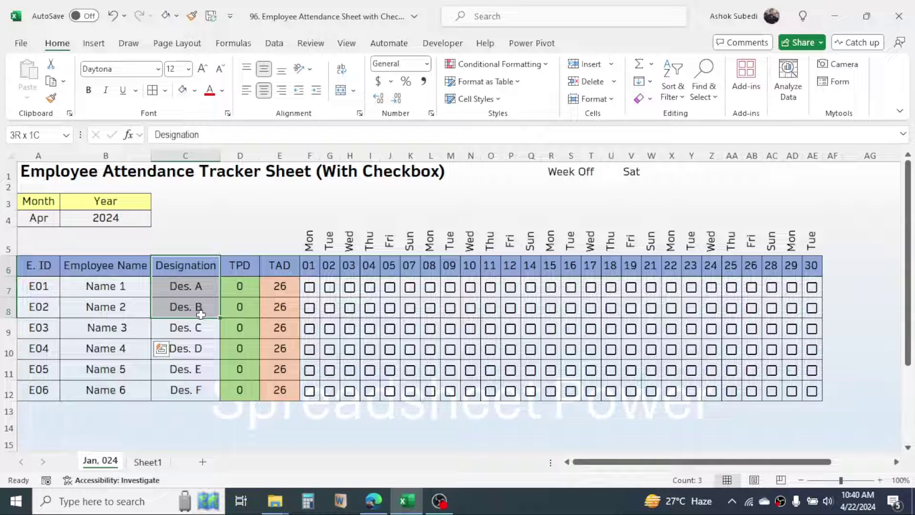
{"action": "mouse_move", "coordinate": [246, 268]}
{"action": "left_mouse_down"}
{"action": "mouse_move", "coordinate": [244, 328]}
{"action": "mouse_move", "coordinate": [246, 281]}
{"action": "left_mouse_up"}
{"action": "left_click", "coordinate": [246, 286]}
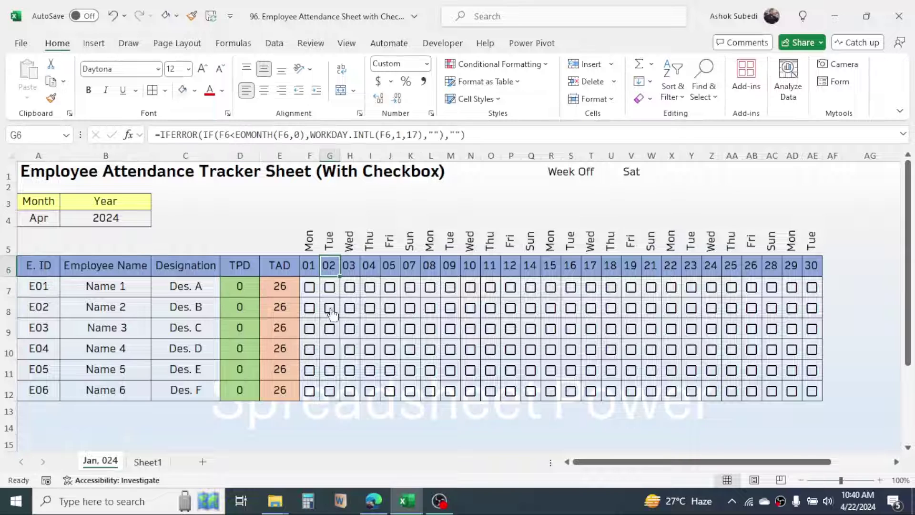
Inspect the formulas behind the first dates and weekday names in the attendance table's header.
{"action": "left_click", "coordinate": [310, 265]}
{"action": "left_click", "coordinate": [328, 268]}
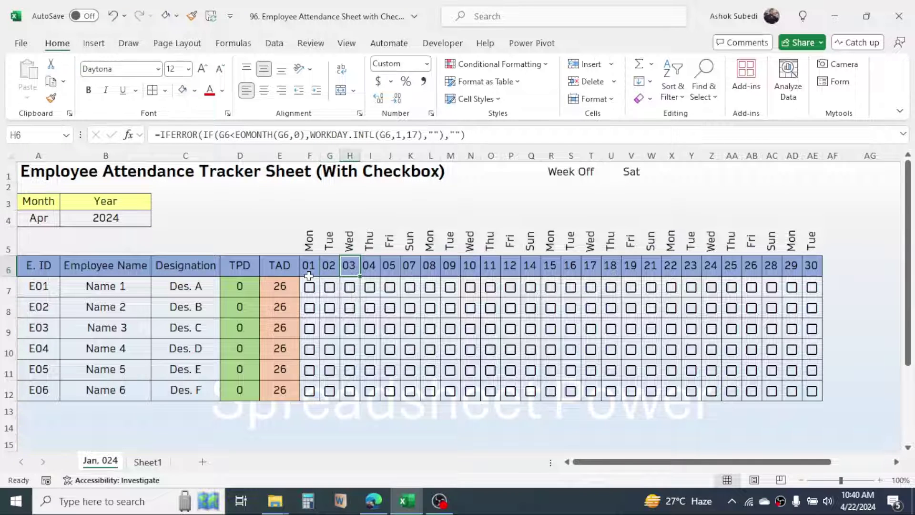
{"action": "left_click", "coordinate": [308, 271]}
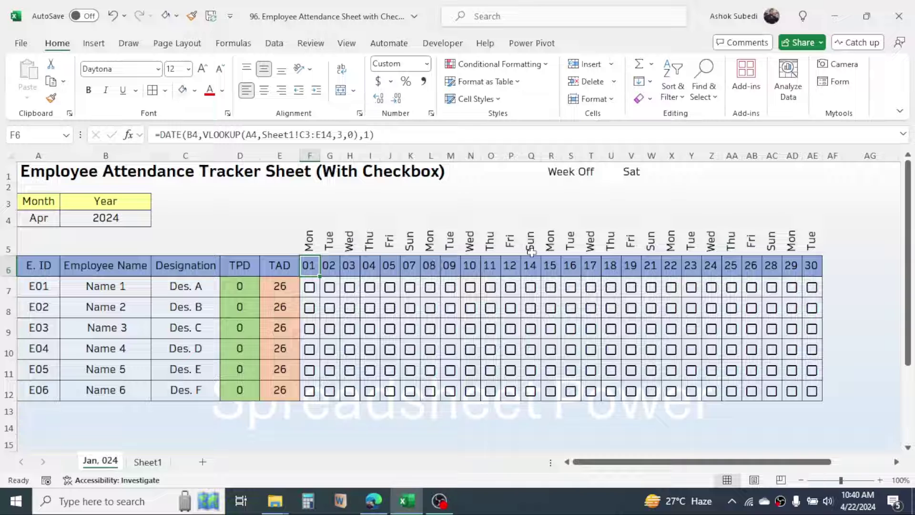
{"action": "left_click", "coordinate": [309, 240]}
{"action": "left_click", "coordinate": [330, 240]}
{"action": "left_click", "coordinate": [332, 264]}
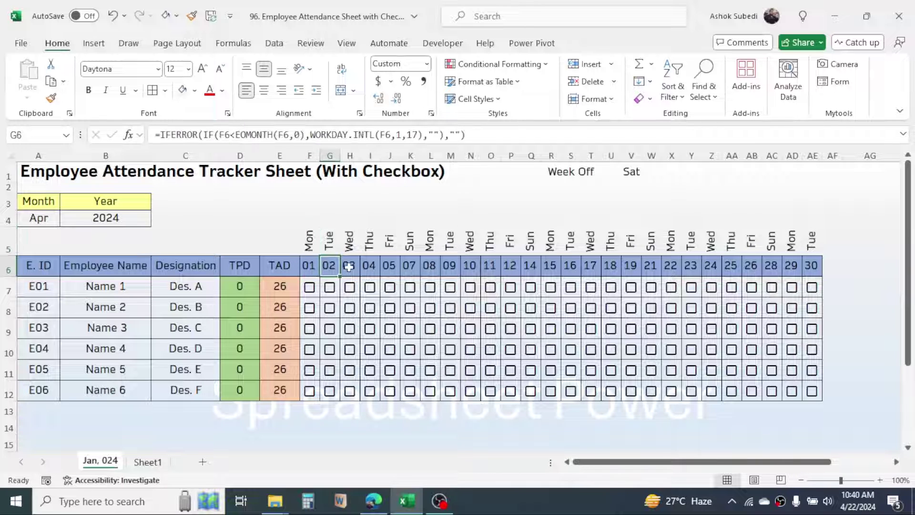
{"action": "left_click", "coordinate": [350, 267]}
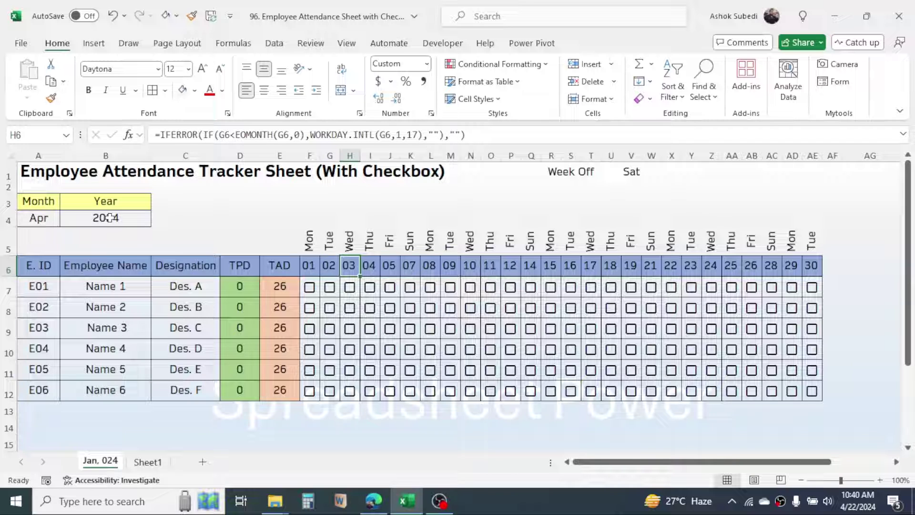
Try the month selector with Feb, and set the month back to Apr.
{"action": "left_click", "coordinate": [37, 218]}
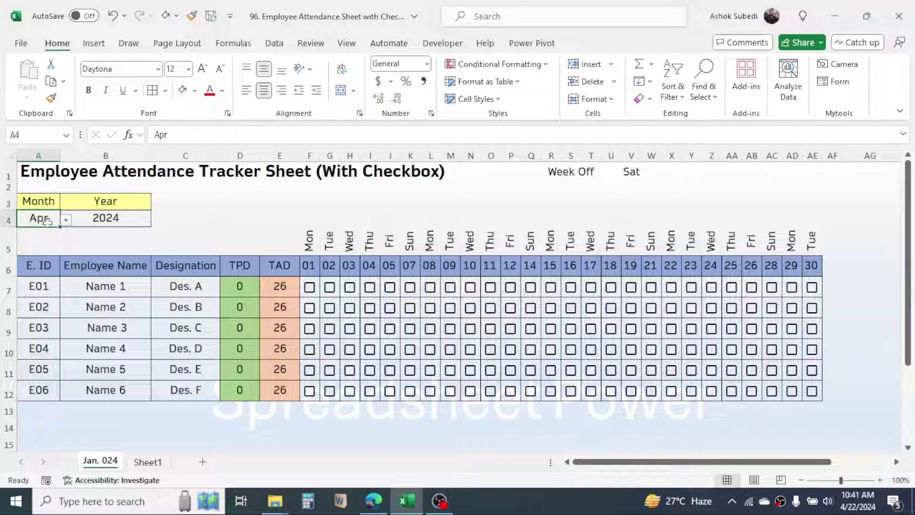
{"action": "left_click", "coordinate": [66, 220]}
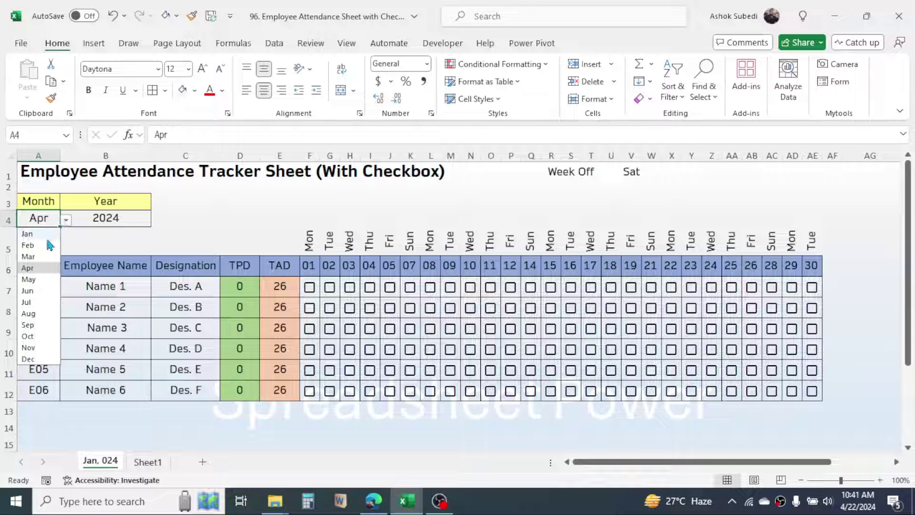
{"action": "left_click", "coordinate": [29, 245]}
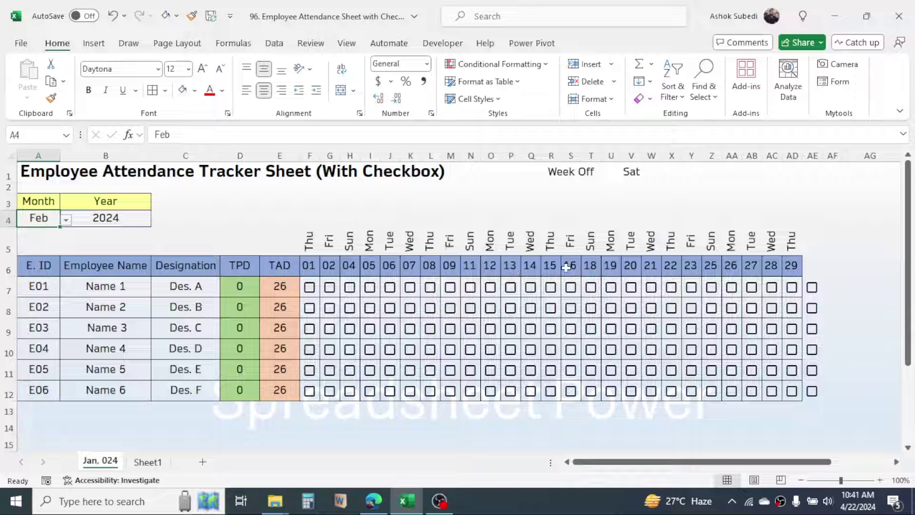
{"action": "left_click", "coordinate": [66, 220]}
{"action": "left_click", "coordinate": [29, 265]}
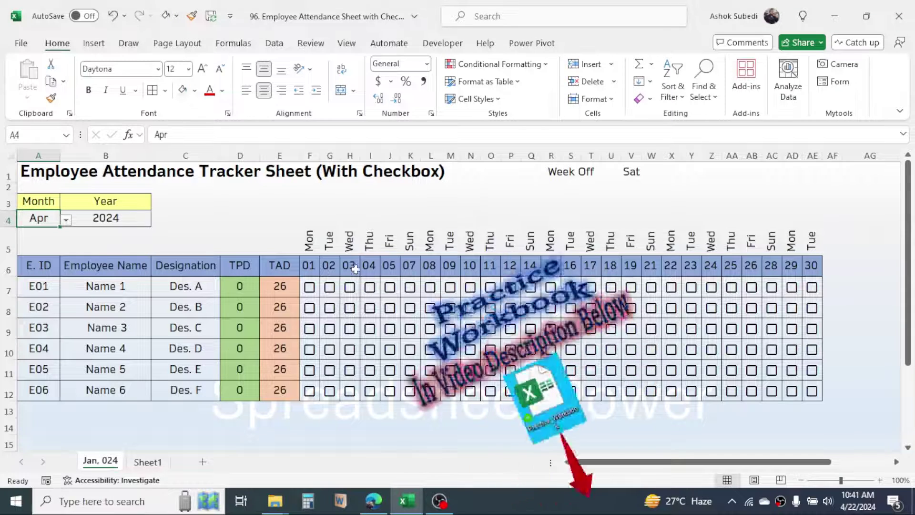
Mark employee E01 as present on April 01, 02, 03, 05, 10, 14, 17 and 19.
{"action": "left_click", "coordinate": [310, 287]}
{"action": "left_click", "coordinate": [329, 287]}
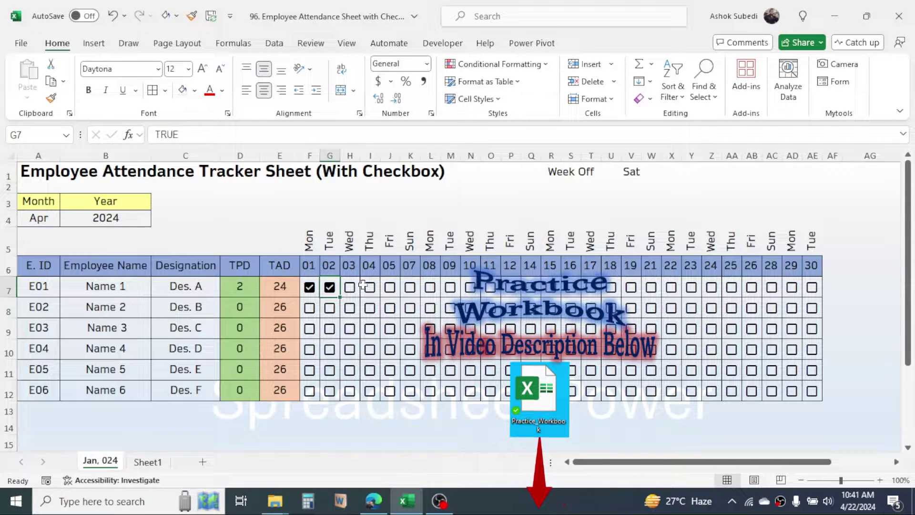
{"action": "left_click", "coordinate": [349, 287]}
{"action": "left_click", "coordinate": [388, 287]}
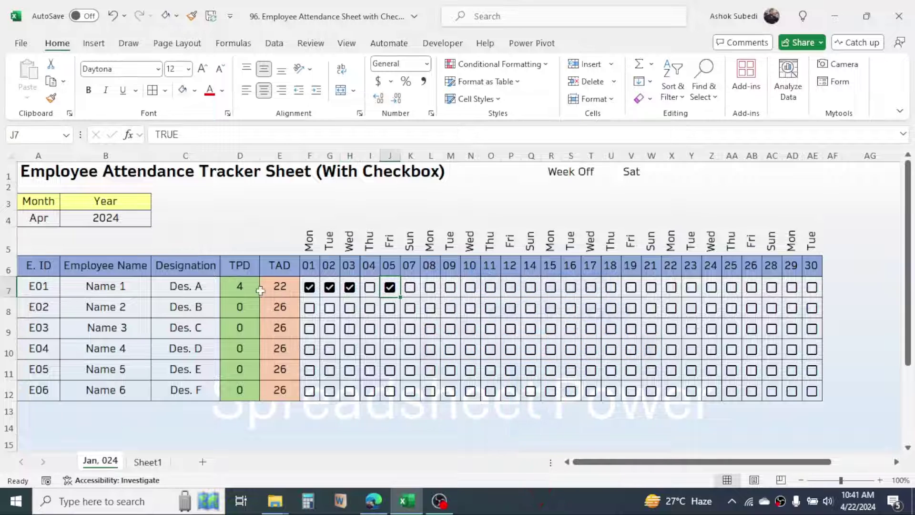
{"action": "left_click", "coordinate": [470, 288]}
{"action": "left_click", "coordinate": [531, 287]}
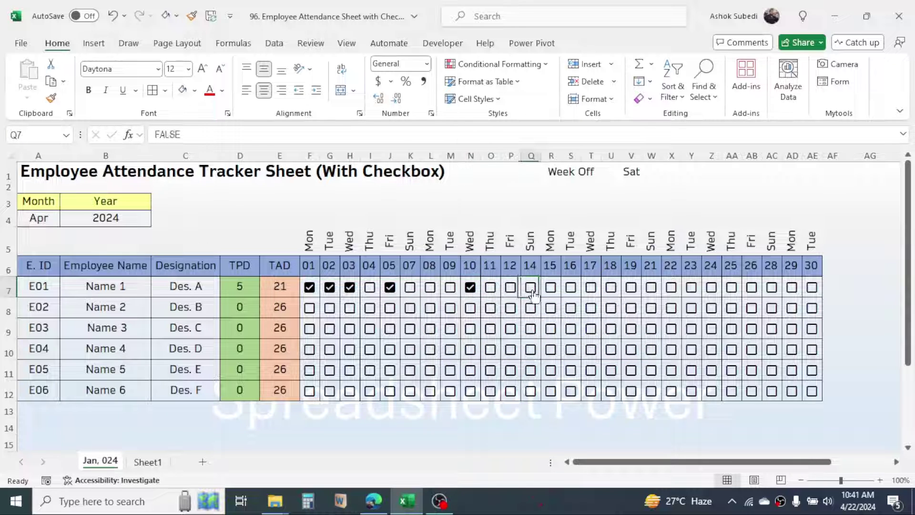
{"action": "left_click", "coordinate": [590, 288]}
{"action": "left_click", "coordinate": [631, 288]}
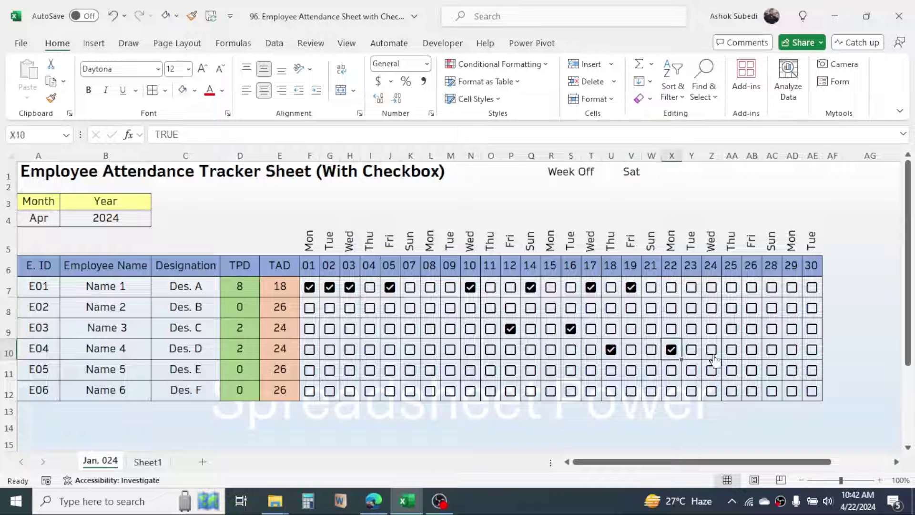
Mark more April attendance: E01 on 11, 25, 26; E02 on 15, 29; E03 on 17; E04 on 14, 24; E05 on 24.
{"action": "left_click", "coordinate": [550, 308]}
{"action": "left_click", "coordinate": [792, 308]}
{"action": "left_click", "coordinate": [530, 350]}
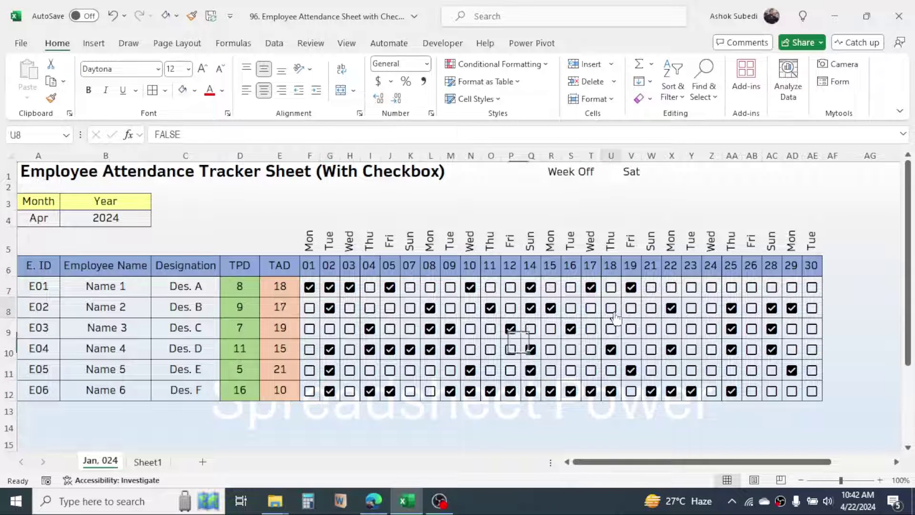
{"action": "left_click", "coordinate": [711, 349]}
{"action": "left_click", "coordinate": [591, 329]}
{"action": "left_click", "coordinate": [752, 287]}
{"action": "left_click", "coordinate": [490, 287]}
{"action": "left_click", "coordinate": [711, 370]}
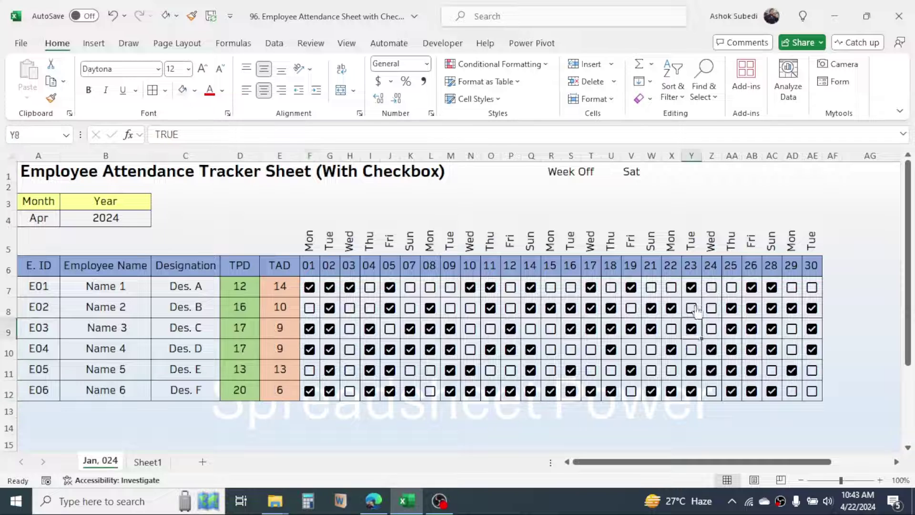
{"action": "left_click", "coordinate": [732, 288]}
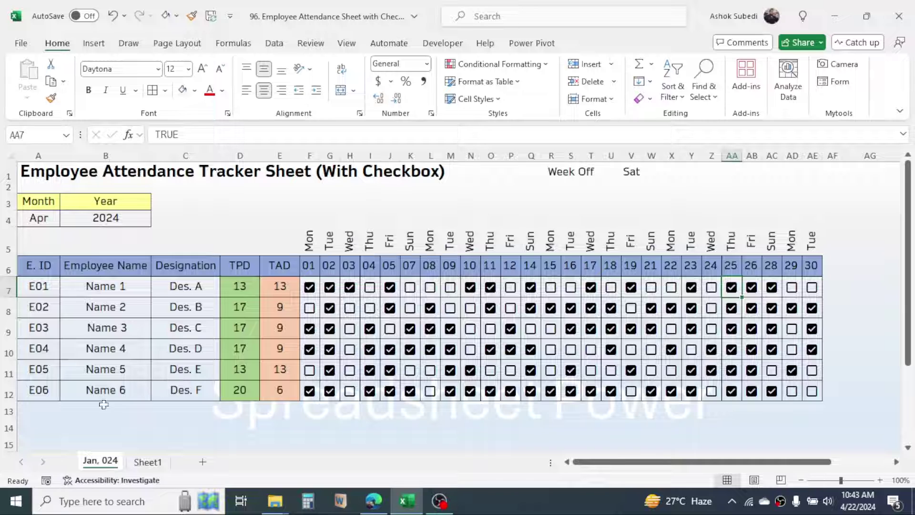
Rename the "Jan, 024" attendance worksheet as "Apr, 024".
{"action": "right_click", "coordinate": [100, 461]}
{"action": "left_click", "coordinate": [138, 273]}
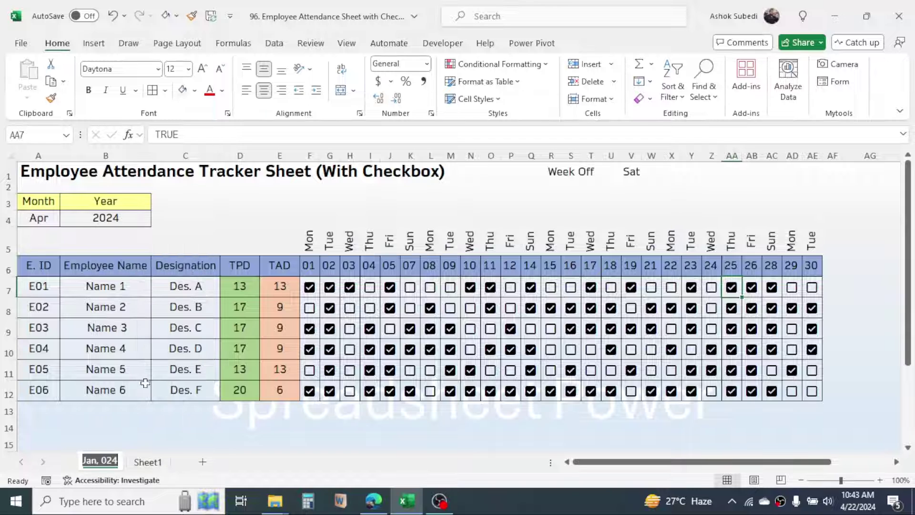
{"action": "left_click", "coordinate": [99, 461]}
{"action": "key", "text": "BackSpace"}
{"action": "key", "text": "BackSpace"}
{"action": "key", "text": "BackSpace"}
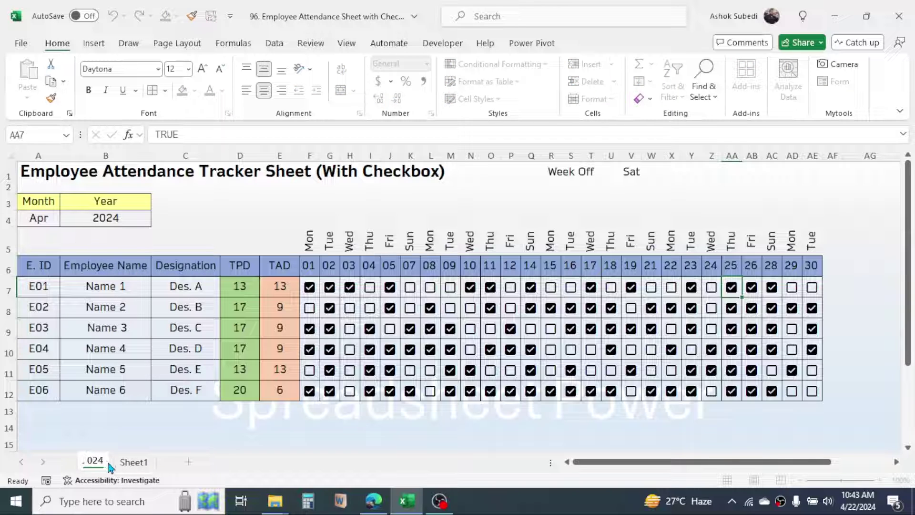
{"action": "type", "text": "Apr"}
{"action": "left_click", "coordinate": [194, 429]}
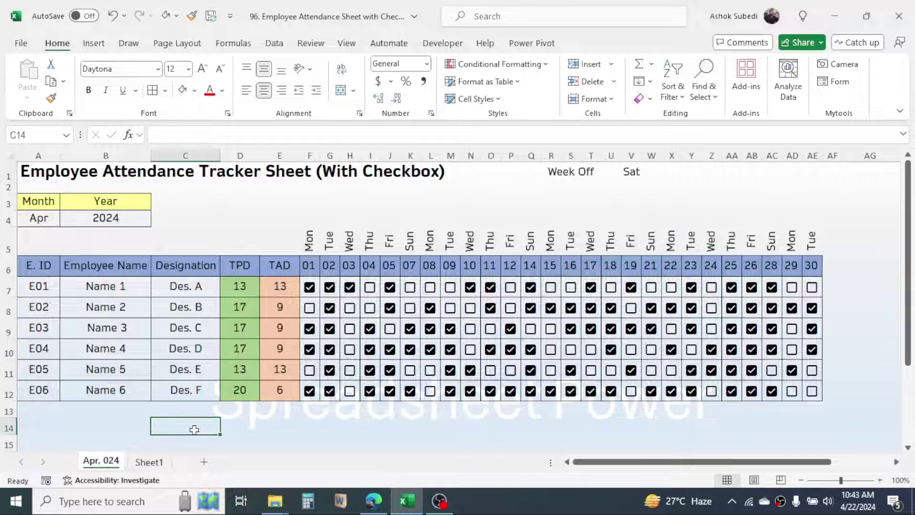
Create a copy of the "Apr, 024" worksheet at the end of the same workbook.
{"action": "right_click", "coordinate": [101, 463]}
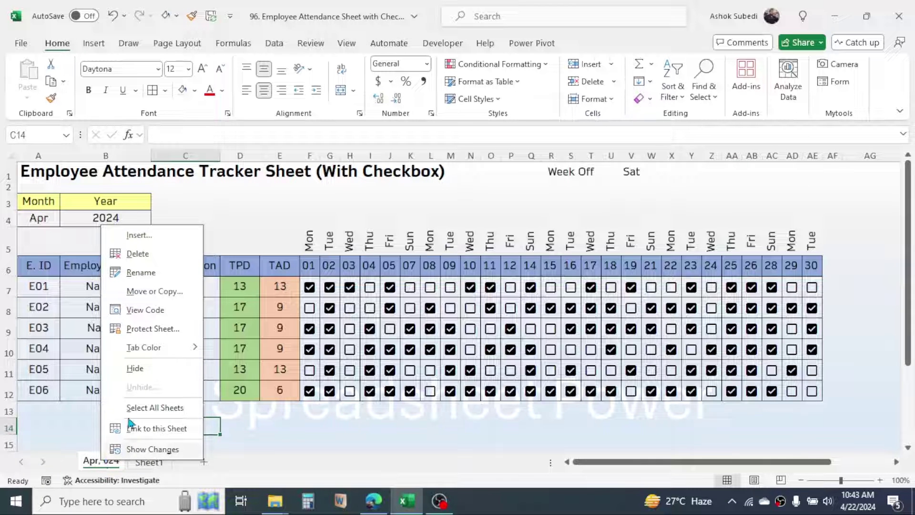
{"action": "left_click", "coordinate": [144, 292]}
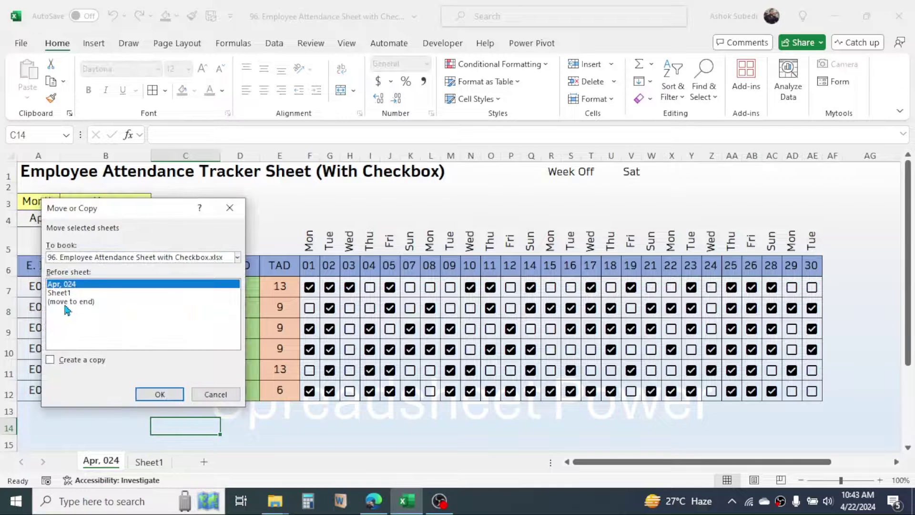
{"action": "left_click", "coordinate": [67, 301]}
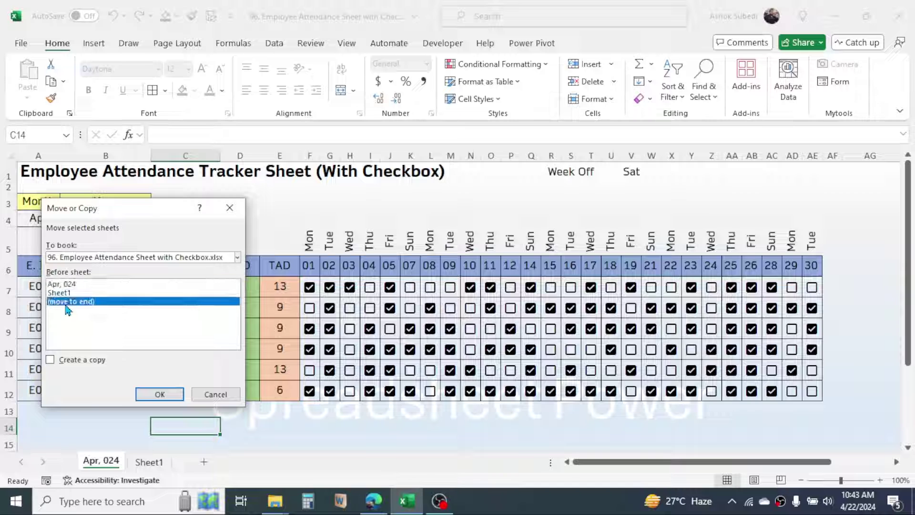
{"action": "left_click", "coordinate": [51, 360]}
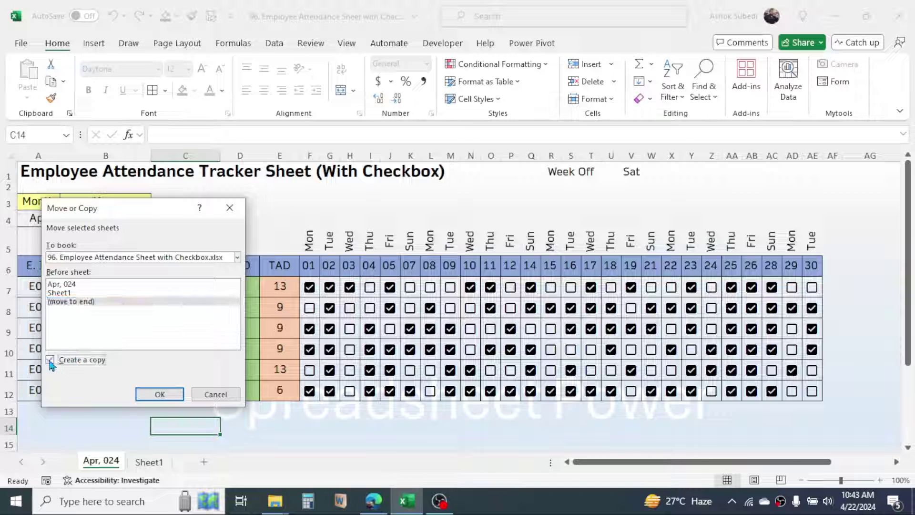
{"action": "left_click", "coordinate": [159, 394]}
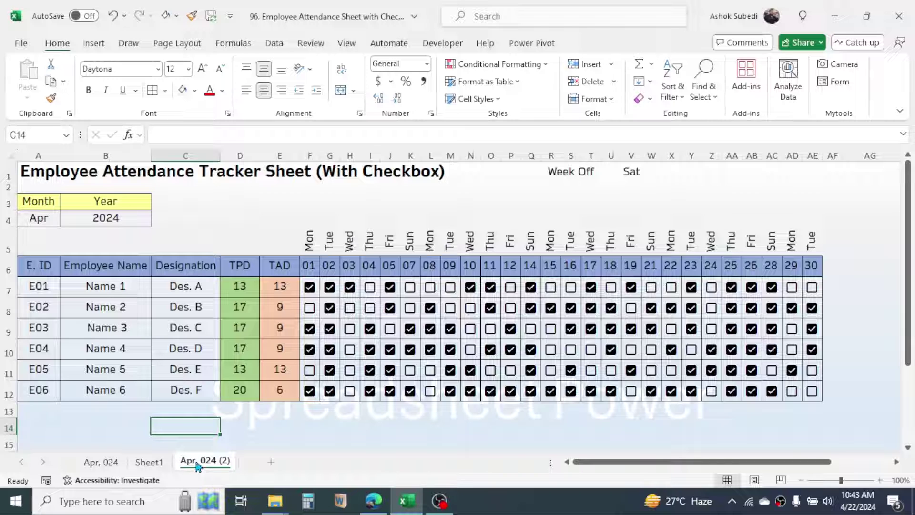
Rename the copied attendance worksheet as "May 024".
{"action": "right_click", "coordinate": [198, 466]}
{"action": "left_click", "coordinate": [240, 272]}
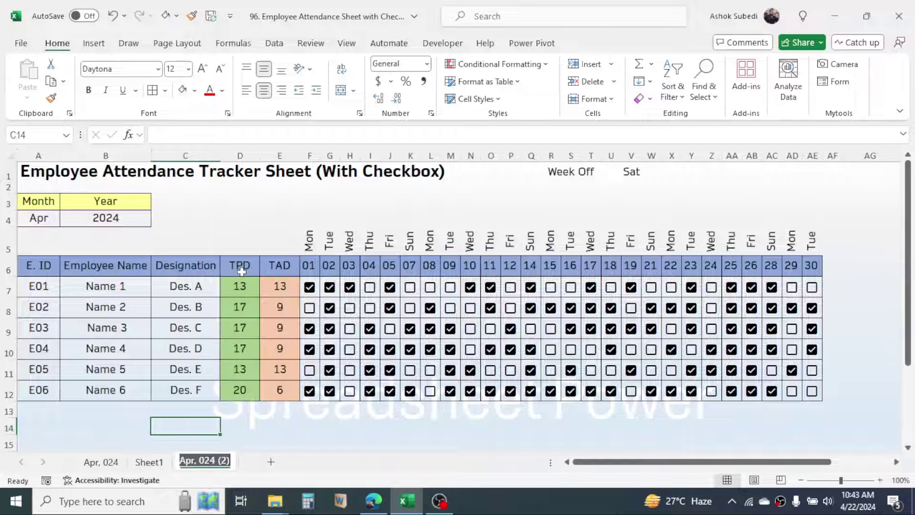
{"action": "type", "text": "May"}
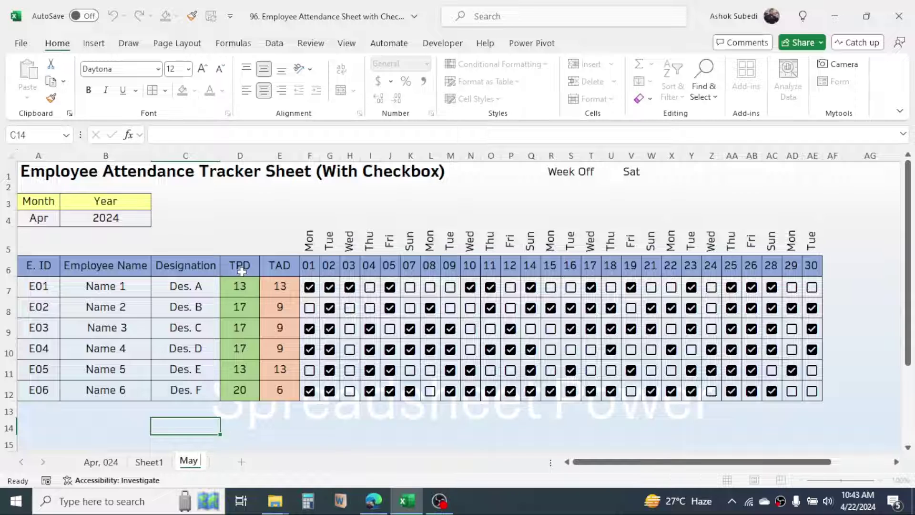
{"action": "type", "text": " 024"}
{"action": "left_click", "coordinate": [255, 231]}
Set the month on the "May 024" worksheet to May.
{"action": "left_click", "coordinate": [35, 219]}
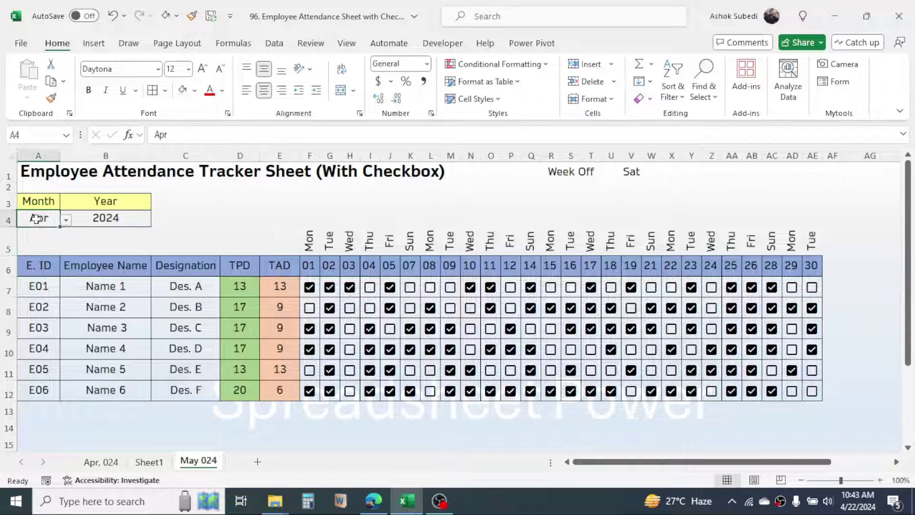
{"action": "left_click", "coordinate": [65, 220]}
{"action": "left_click", "coordinate": [36, 280]}
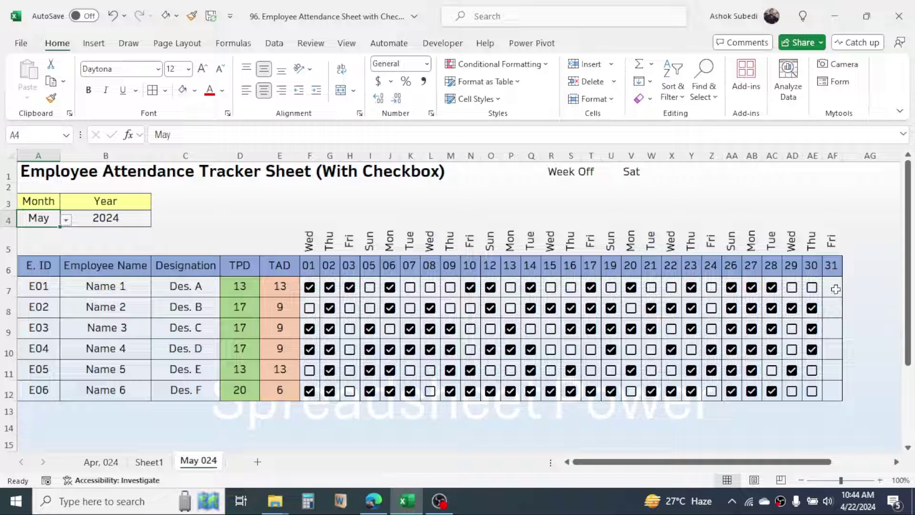
Insert checkboxes for all six employees under day 31 in cells AF7:AF12 of the "May 024" worksheet.
{"action": "left_click_drag", "start_coordinate": [832, 286], "coordinate": [832, 387]}
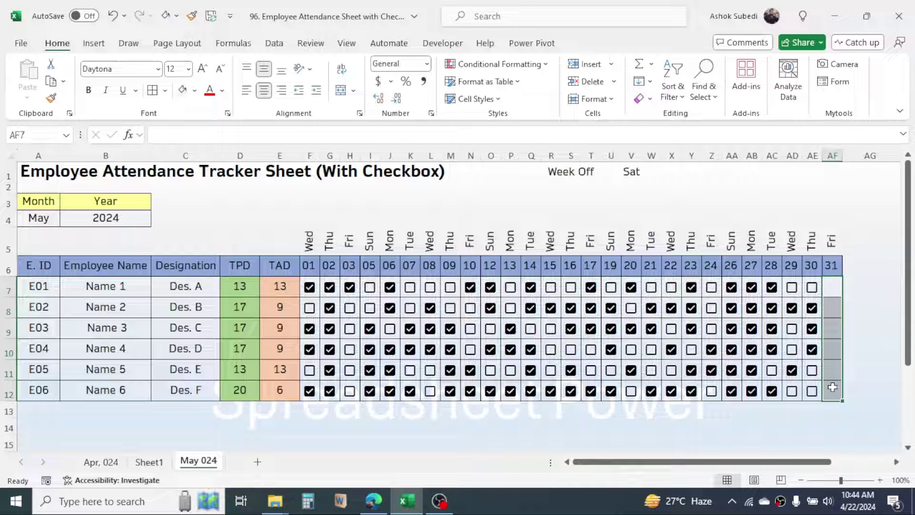
{"action": "left_click", "coordinate": [103, 48]}
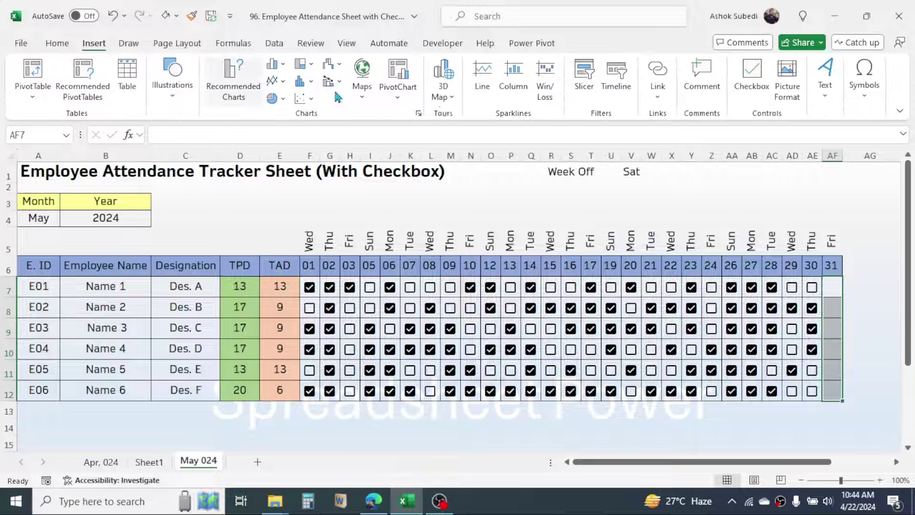
{"action": "left_click", "coordinate": [751, 78]}
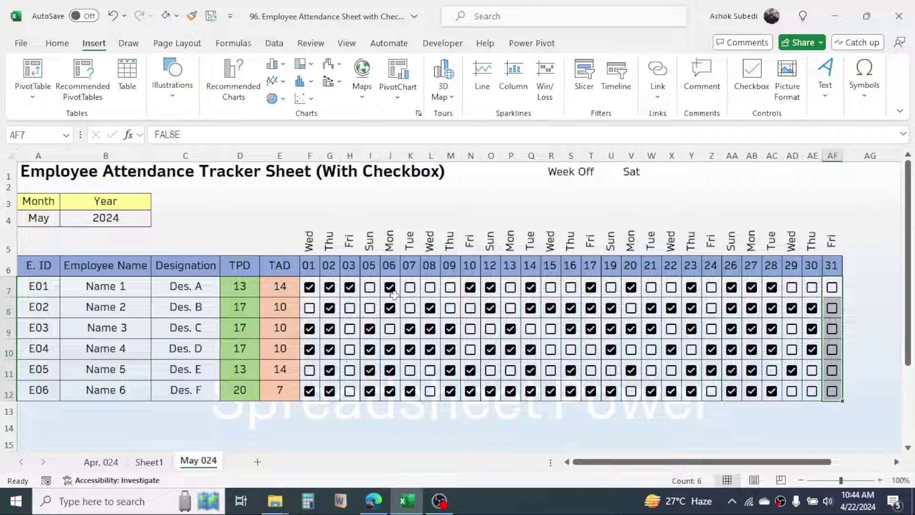
{"action": "left_click", "coordinate": [879, 263]}
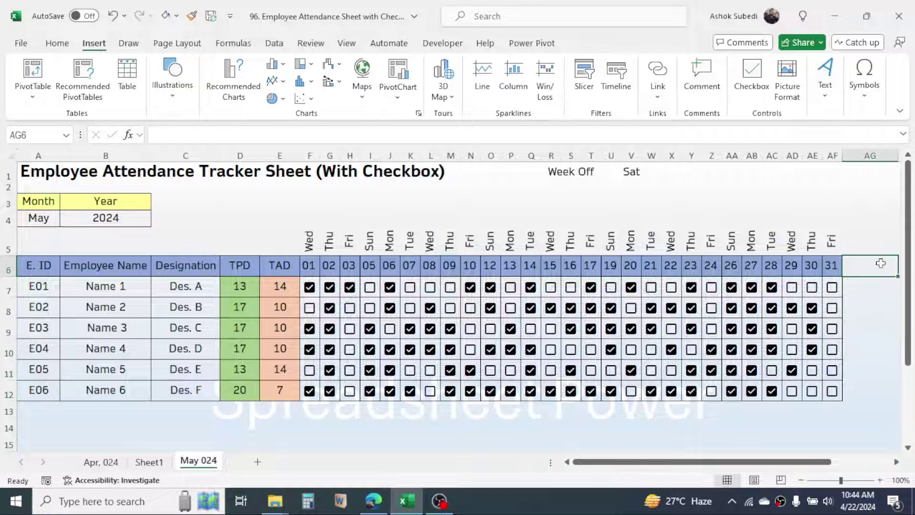
Copy the unchecked checkbox from AF7 over the whole attendance range F7:AE12 to clear the marks carried over from April.
{"action": "left_click", "coordinate": [838, 284]}
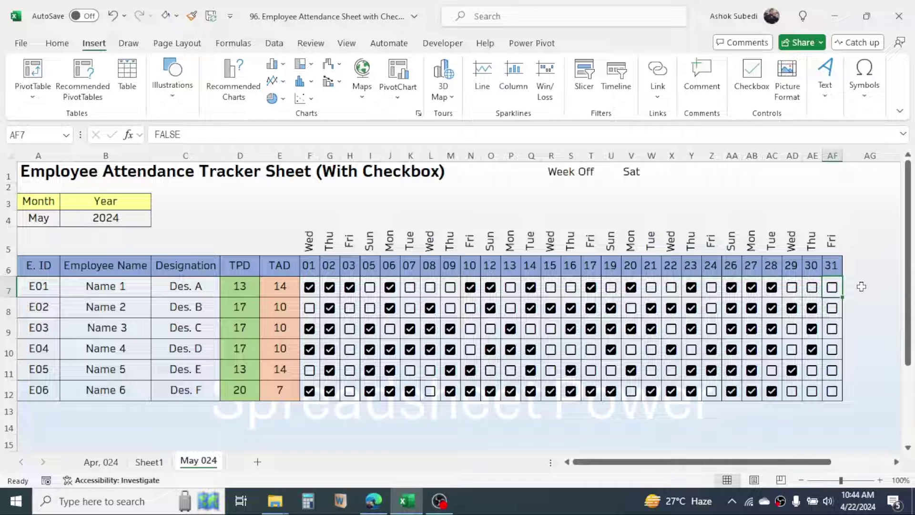
{"action": "key", "text": "ctrl+c"}
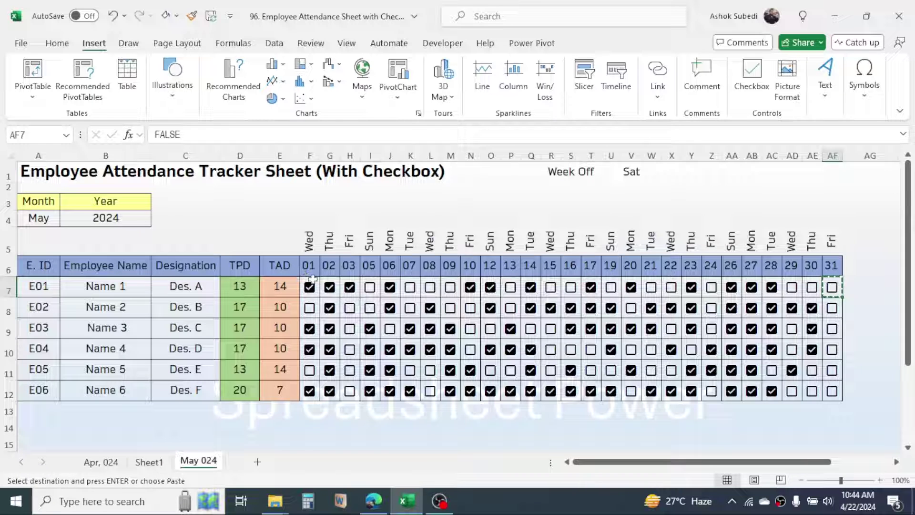
{"action": "left_click_drag", "start_coordinate": [312, 278], "coordinate": [807, 387]}
{"action": "key", "text": "ctrl+v"}
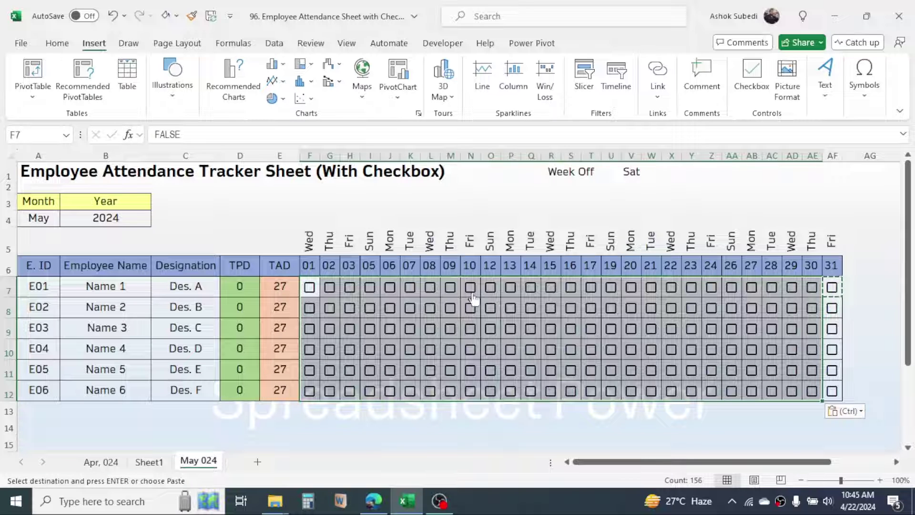
{"action": "left_click", "coordinate": [383, 423]}
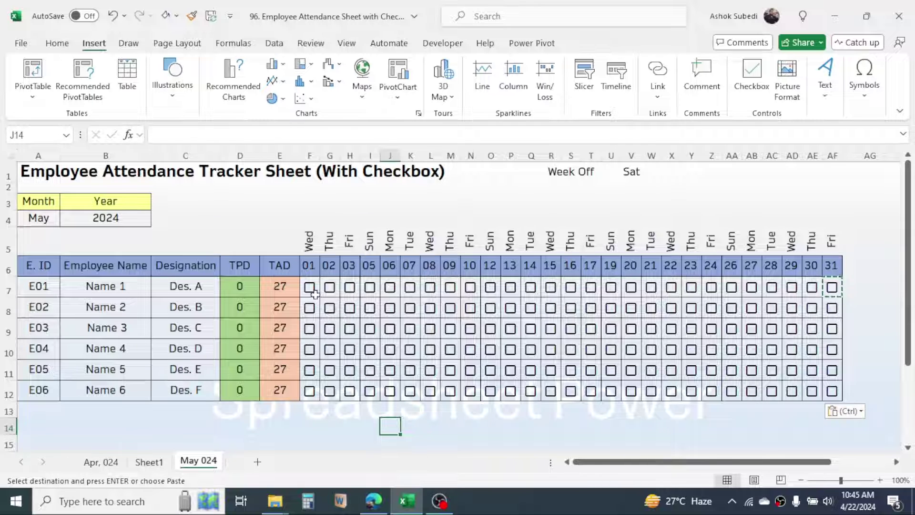
Mark employee E01 as present on days 02, 03, 05, 07 and 09.
{"action": "left_click", "coordinate": [330, 287]}
{"action": "left_click", "coordinate": [349, 286]}
{"action": "left_click", "coordinate": [369, 287]}
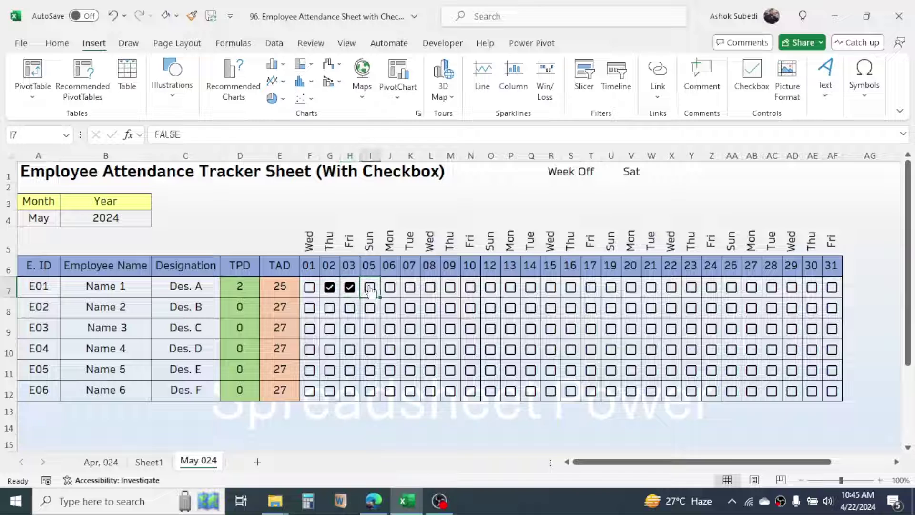
{"action": "left_click", "coordinate": [409, 287]}
{"action": "left_click", "coordinate": [450, 287]}
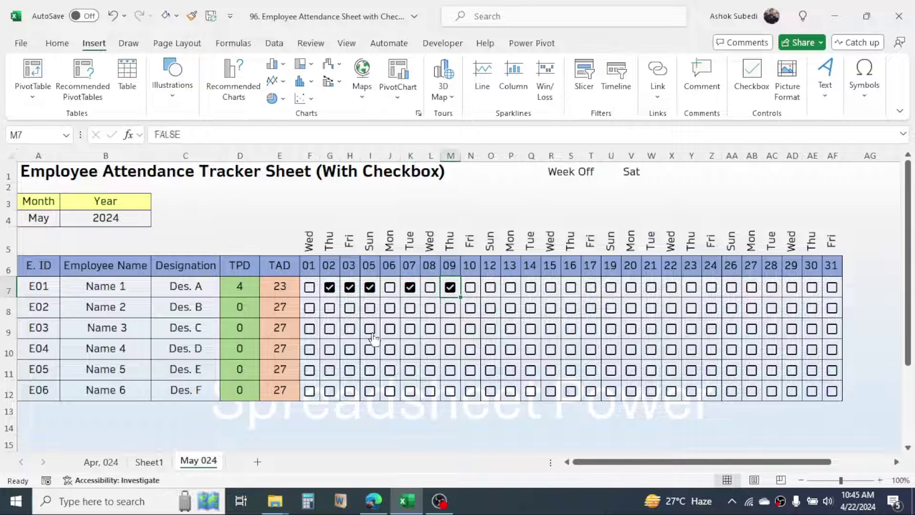
Mark employee E03 as present on days 03 and 05, and E04 on days 02 and 03.
{"action": "left_click", "coordinate": [369, 328]}
{"action": "left_click", "coordinate": [350, 328]}
{"action": "left_click", "coordinate": [351, 358]}
{"action": "left_click", "coordinate": [349, 349]}
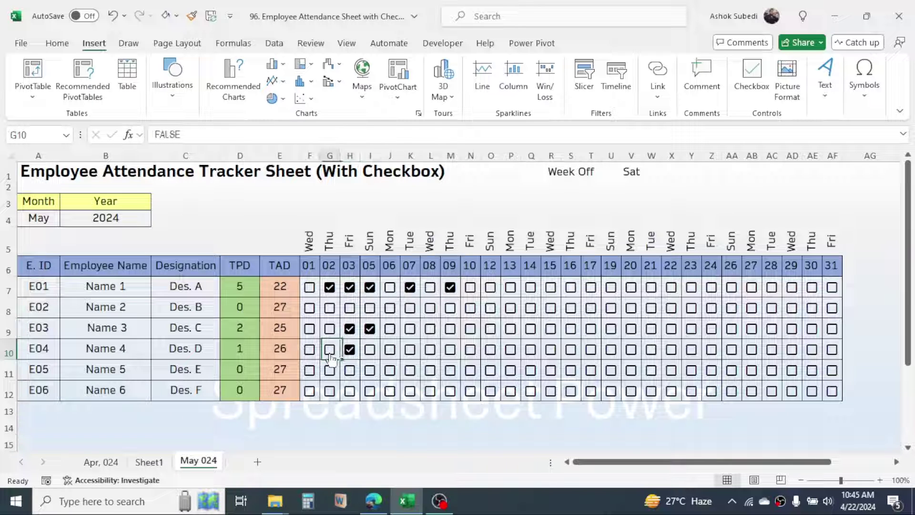
{"action": "left_click", "coordinate": [329, 349]}
Mark employee E05 as present on days 02, 03, 05 and 06, and E06 on day 06.
{"action": "left_click", "coordinate": [329, 370]}
{"action": "left_click", "coordinate": [349, 370]}
{"action": "left_click", "coordinate": [369, 370]}
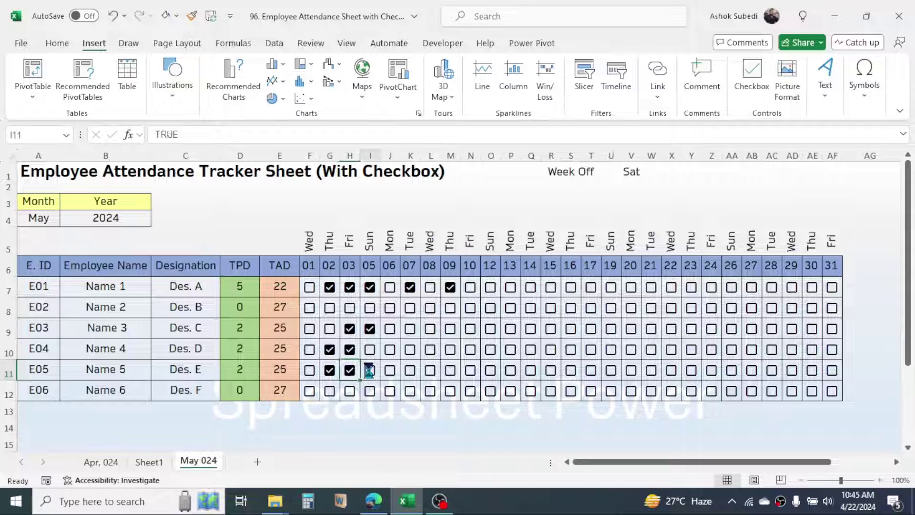
{"action": "left_click", "coordinate": [390, 370]}
{"action": "left_click", "coordinate": [389, 391]}
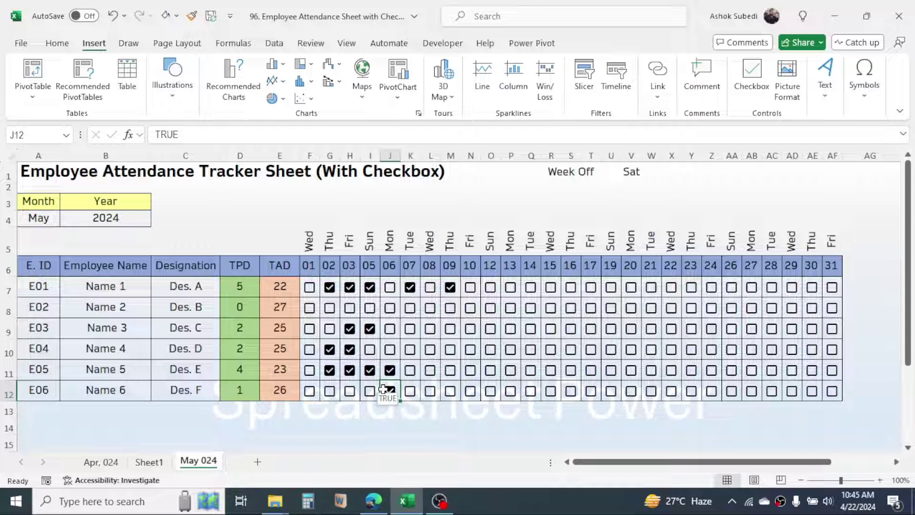
Create a copy of the "May 024" worksheet at the end of the workbook.
{"action": "right_click", "coordinate": [199, 466]}
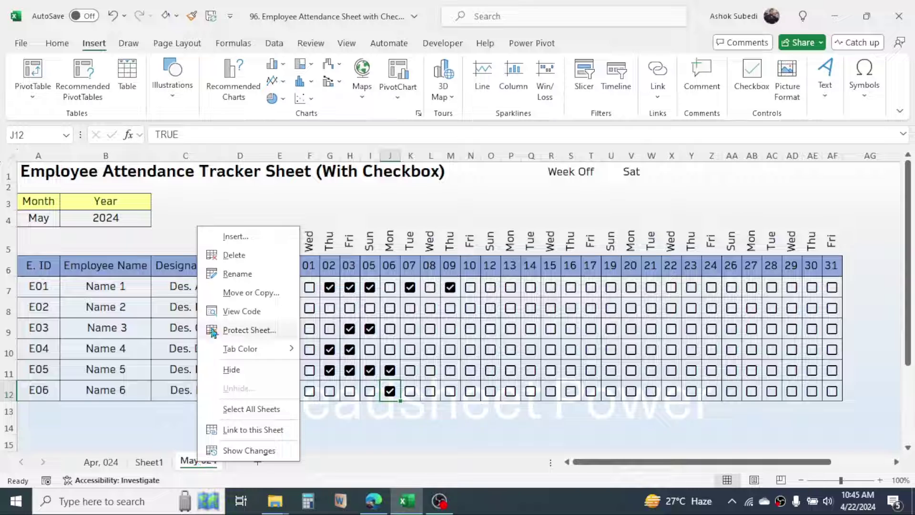
{"action": "left_click", "coordinate": [223, 293]}
{"action": "left_click", "coordinate": [167, 312]}
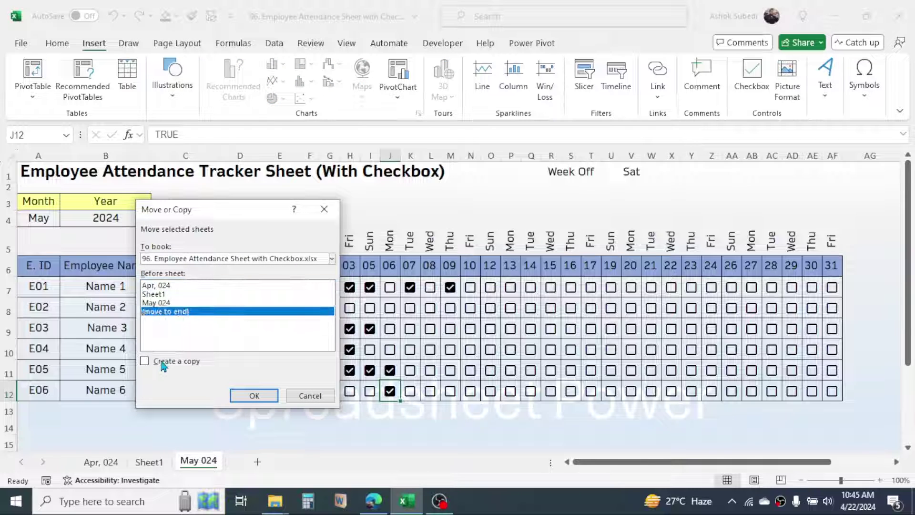
{"action": "left_click", "coordinate": [158, 361]}
{"action": "left_click", "coordinate": [245, 395]}
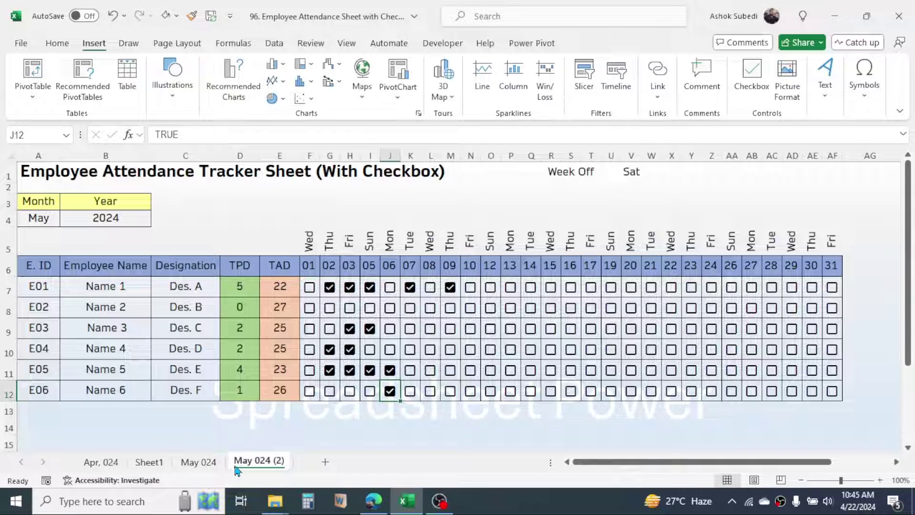
Rename the copied "May 024 (2)" worksheet as "att. sheet".
{"action": "right_click", "coordinate": [248, 466]}
{"action": "left_click", "coordinate": [285, 275]}
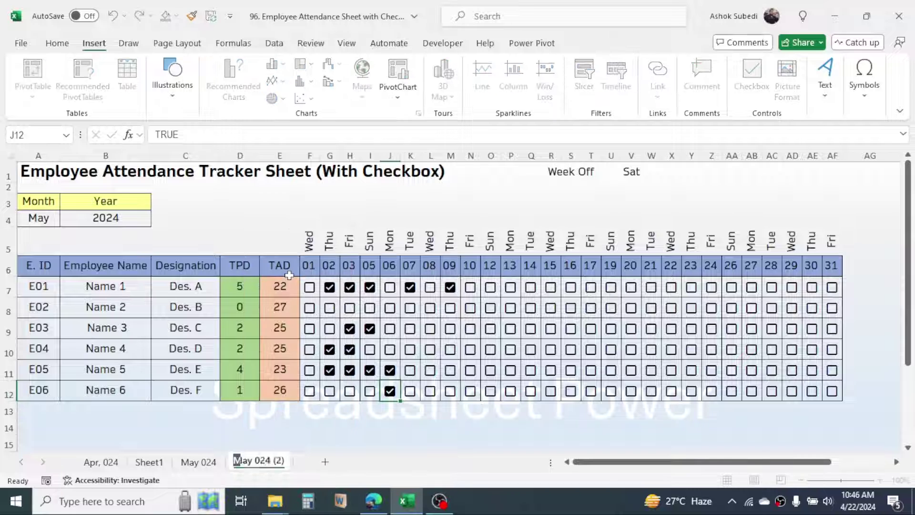
{"action": "type", "text": "att."}
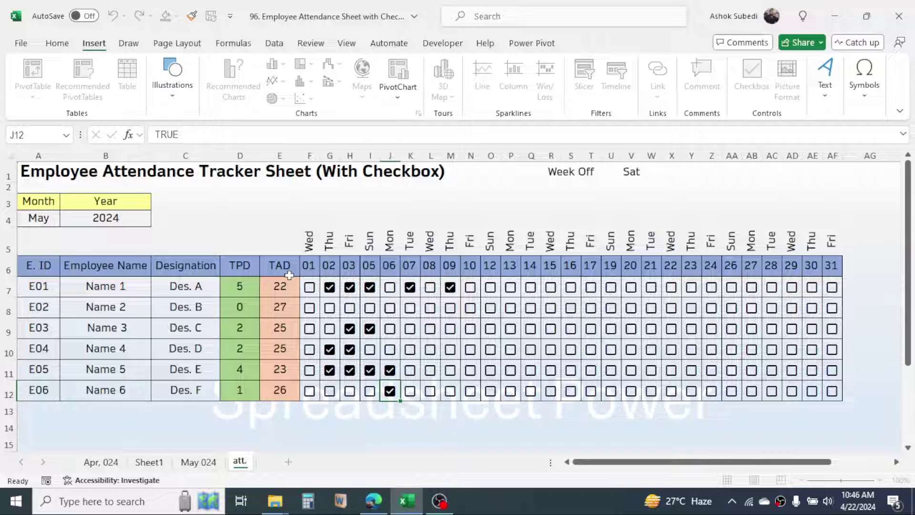
{"action": "type", "text": " sheet"}
{"action": "left_click", "coordinate": [389, 287]}
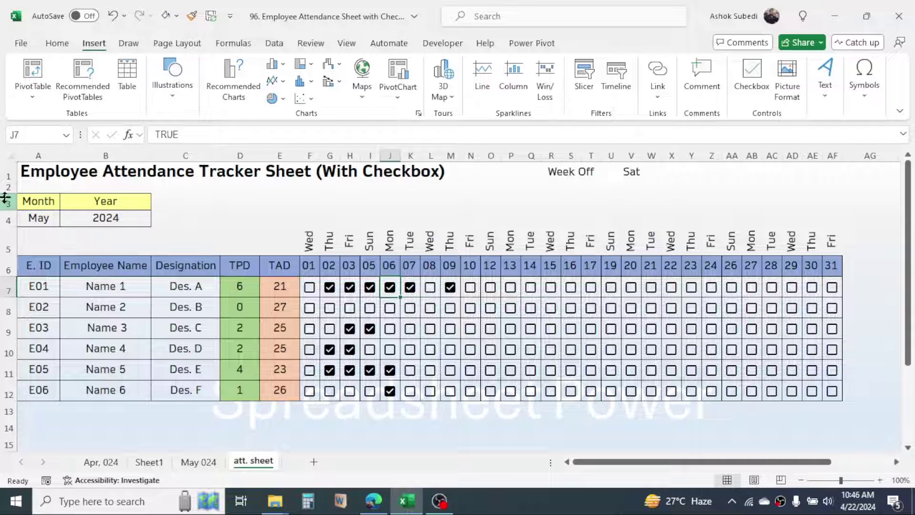
Delete the month-year block and attendance table rows from row 3 down, and enter the headings "Month" in A3 and "Year" in B3.
{"action": "left_click_drag", "start_coordinate": [4, 203], "coordinate": [27, 400]}
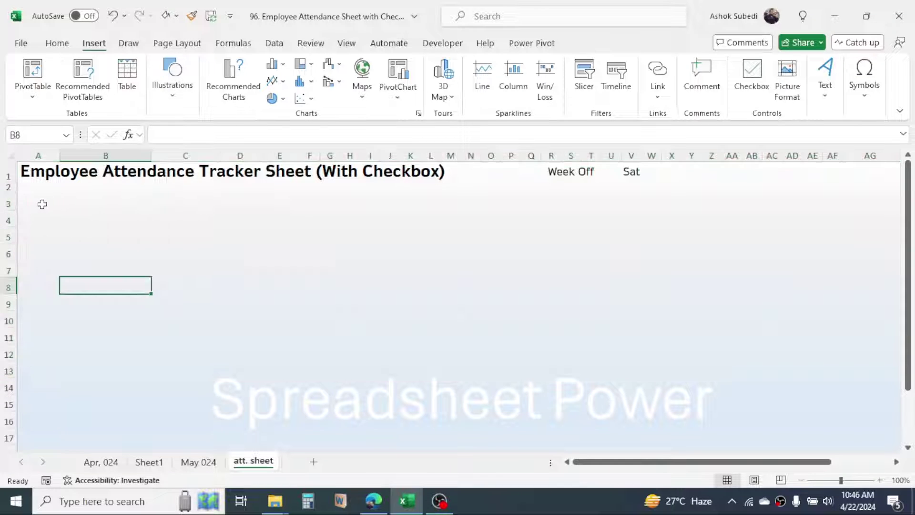
{"action": "left_click", "coordinate": [40, 201]}
{"action": "type", "text": "Month"}
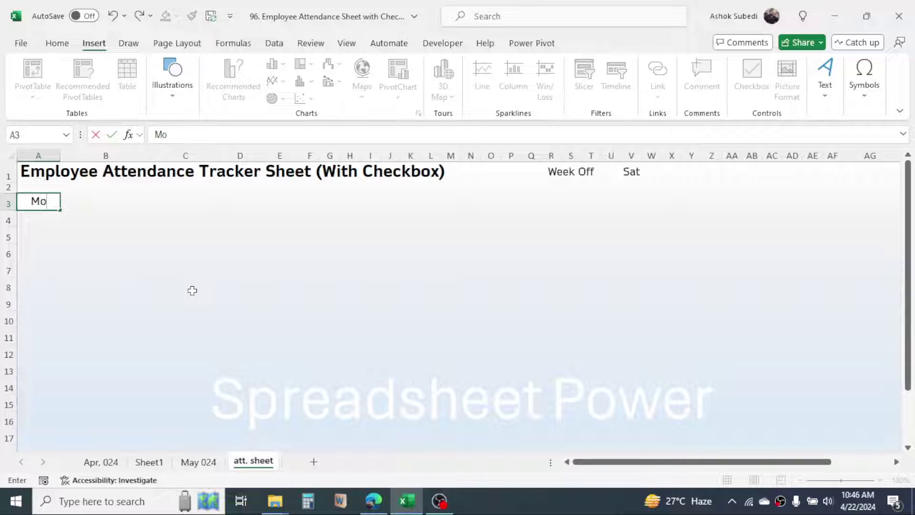
{"action": "left_click", "coordinate": [122, 239]}
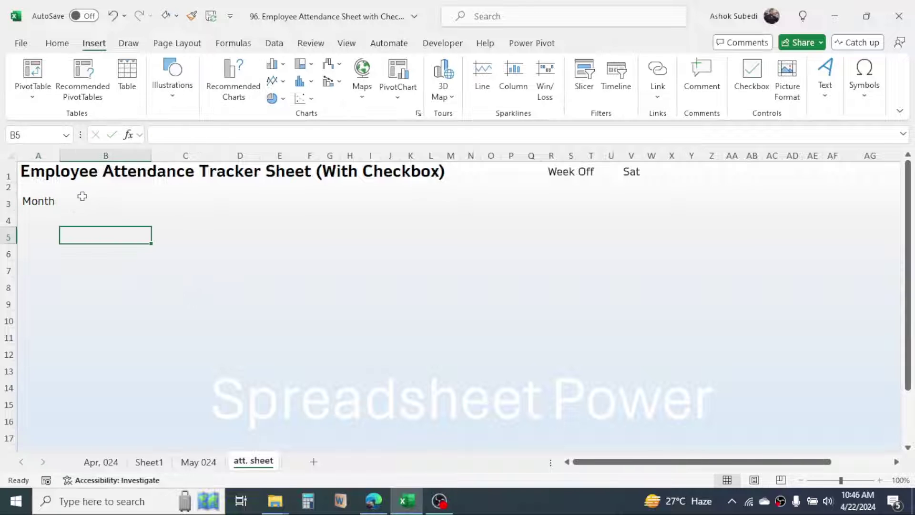
{"action": "left_click", "coordinate": [82, 196]}
{"action": "type", "text": "Year"}
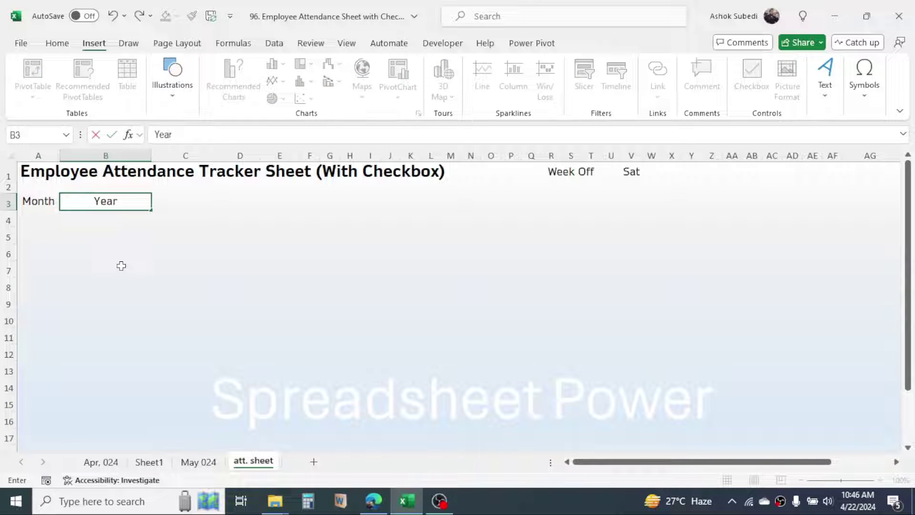
{"action": "left_click", "coordinate": [121, 266]}
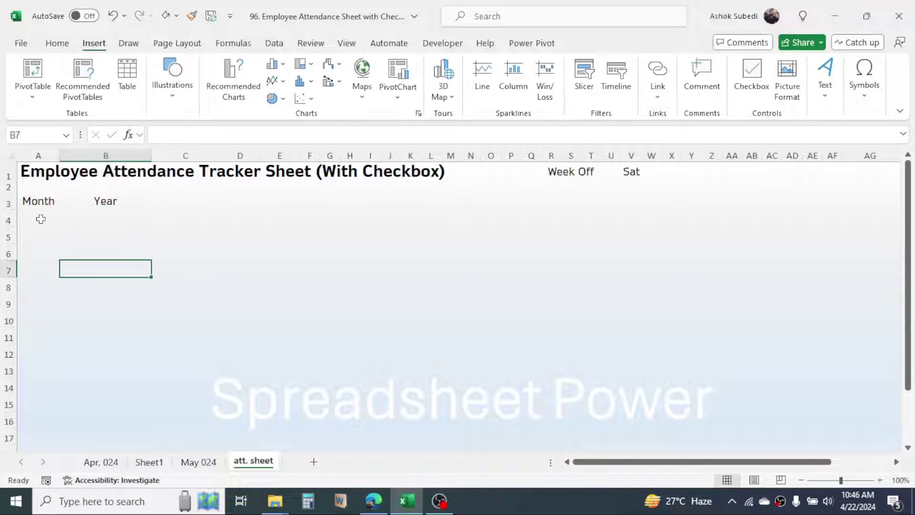
Examine the lists of month names, years and month numbers in C3:E14 on Sheet1.
{"action": "left_click", "coordinate": [41, 219]}
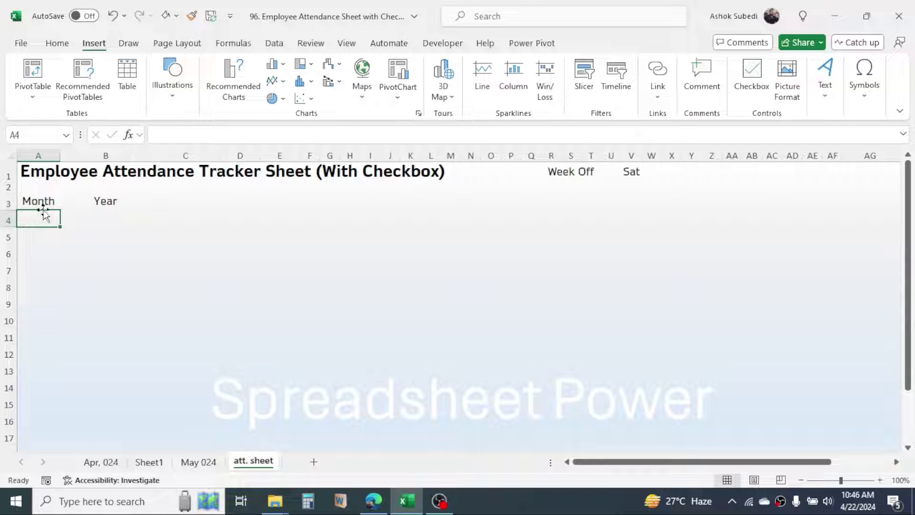
{"action": "left_click", "coordinate": [151, 461]}
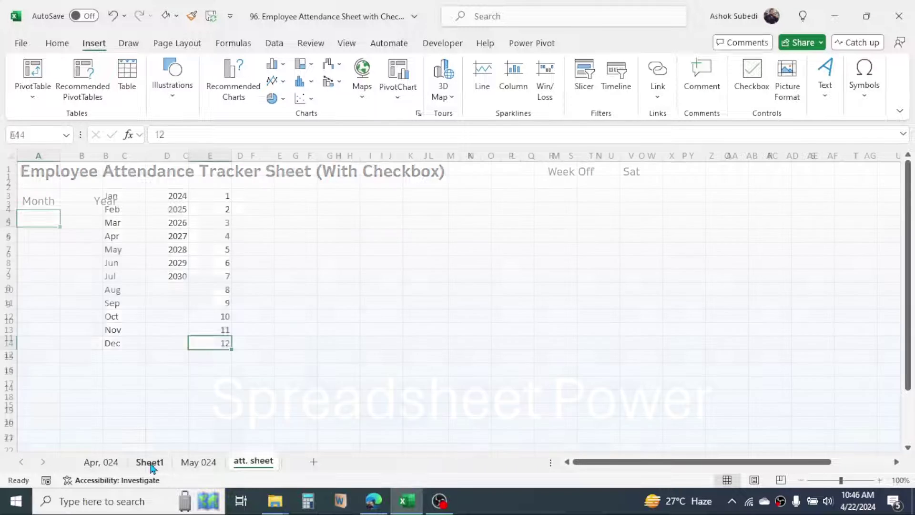
{"action": "left_click", "coordinate": [339, 223]}
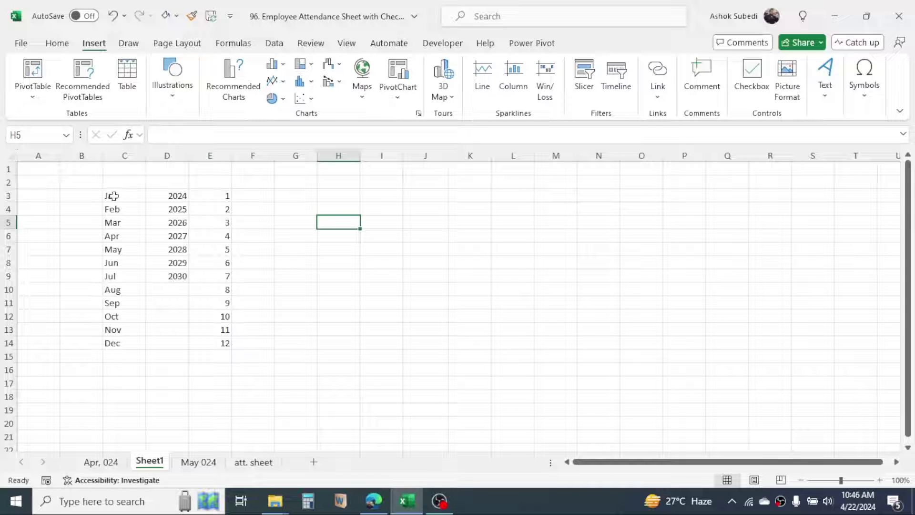
{"action": "left_click_drag", "start_coordinate": [121, 195], "coordinate": [116, 343]}
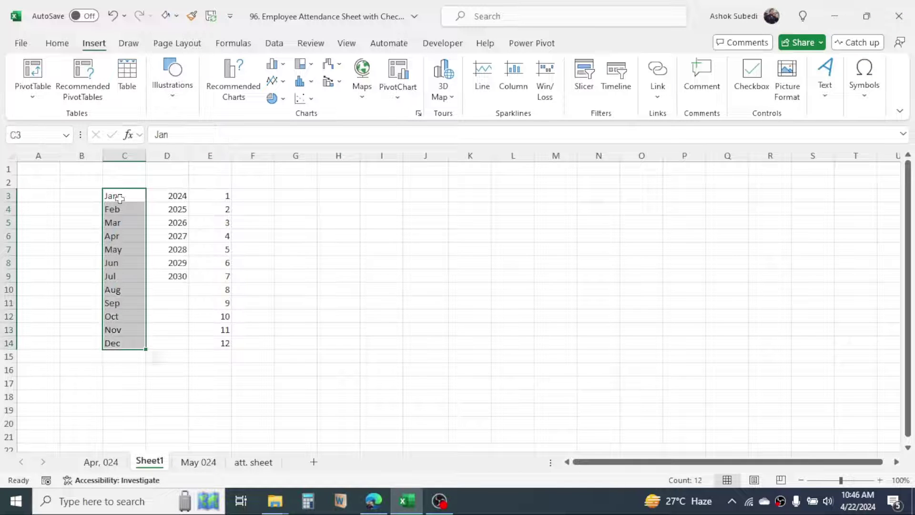
{"action": "left_click", "coordinate": [162, 197]}
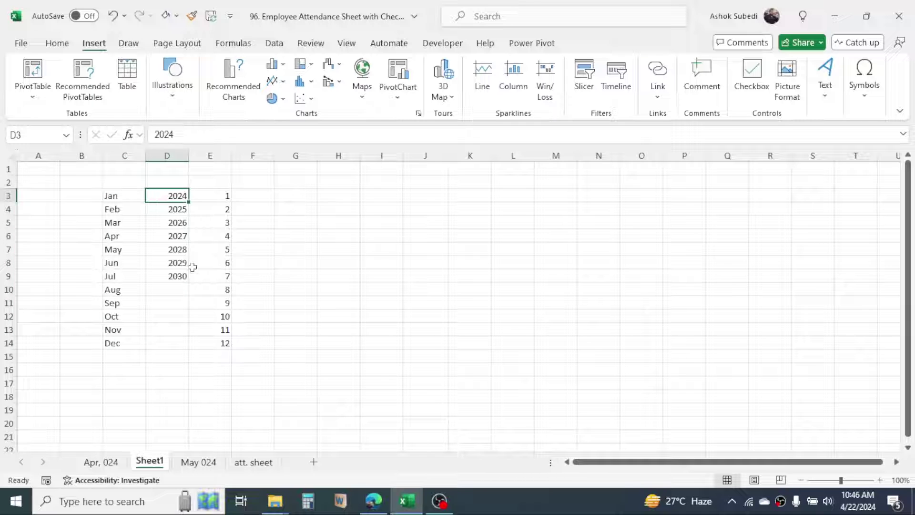
{"action": "left_click", "coordinate": [174, 280]}
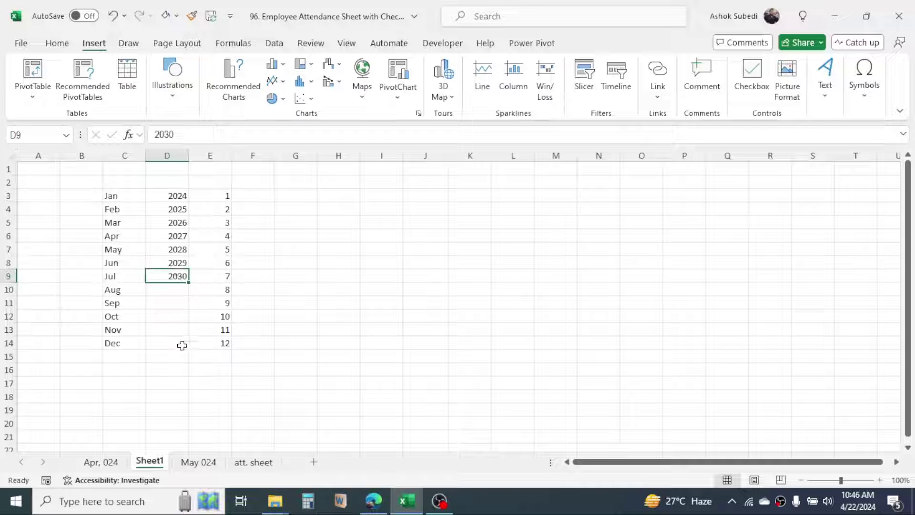
{"action": "left_click", "coordinate": [395, 247]}
{"action": "left_click", "coordinate": [208, 192]}
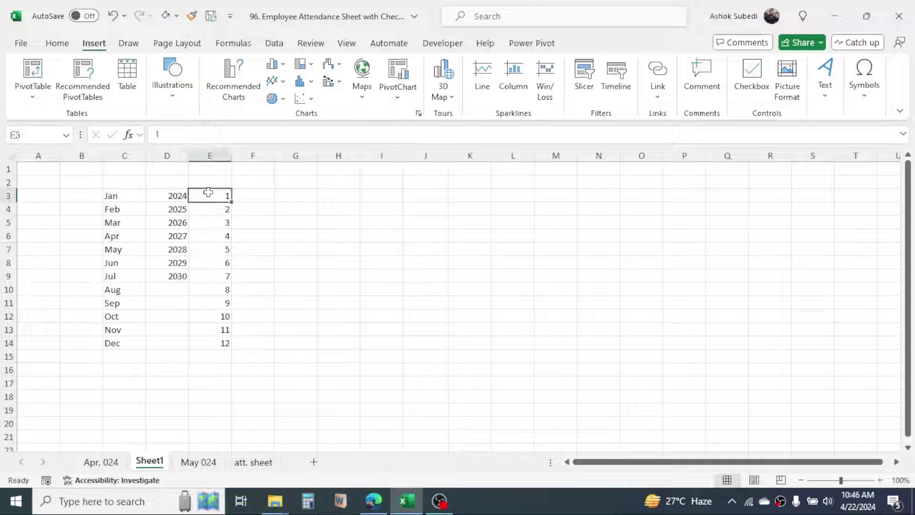
{"action": "left_click", "coordinate": [224, 342]}
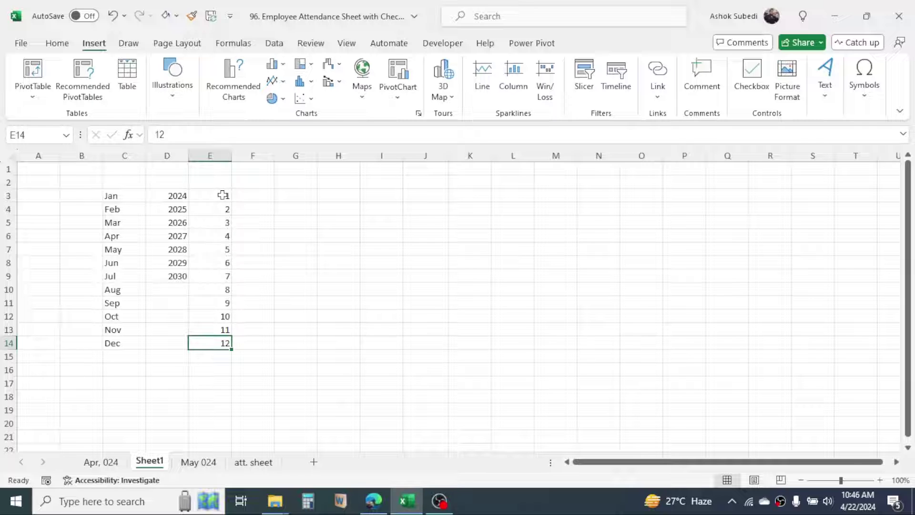
{"action": "left_click_drag", "start_coordinate": [222, 195], "coordinate": [224, 342]}
{"action": "left_click_drag", "start_coordinate": [122, 197], "coordinate": [114, 343]}
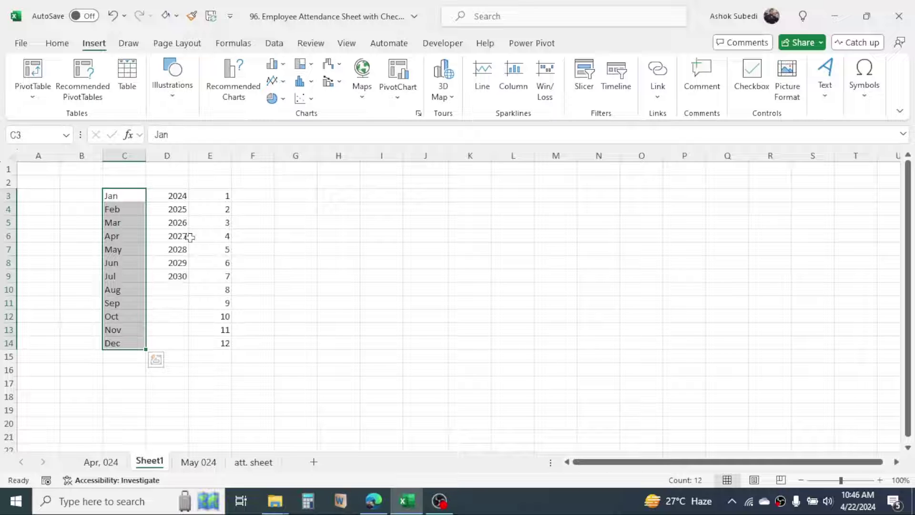
Add a list data validation to cell A4 on "att. sheet", using the month names in Sheet1 C3:C14 as source.
{"action": "left_click", "coordinate": [253, 462]}
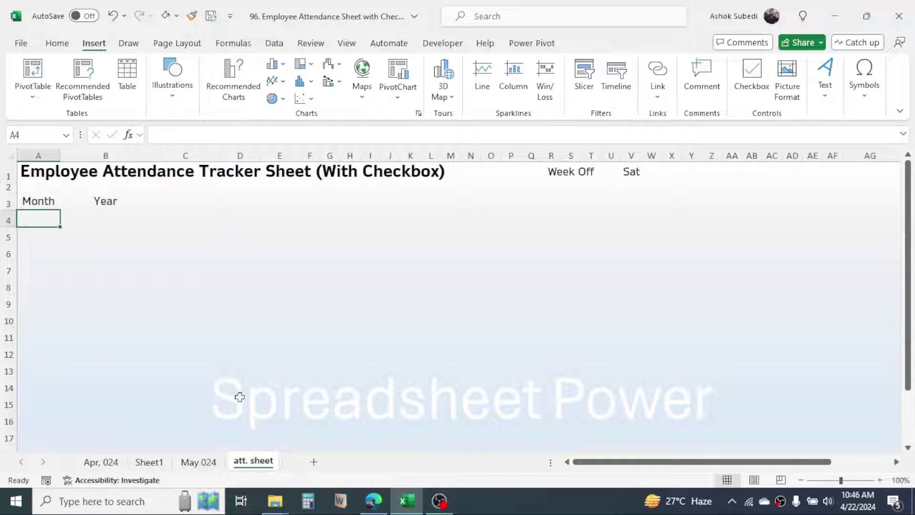
{"action": "left_click", "coordinate": [282, 43]}
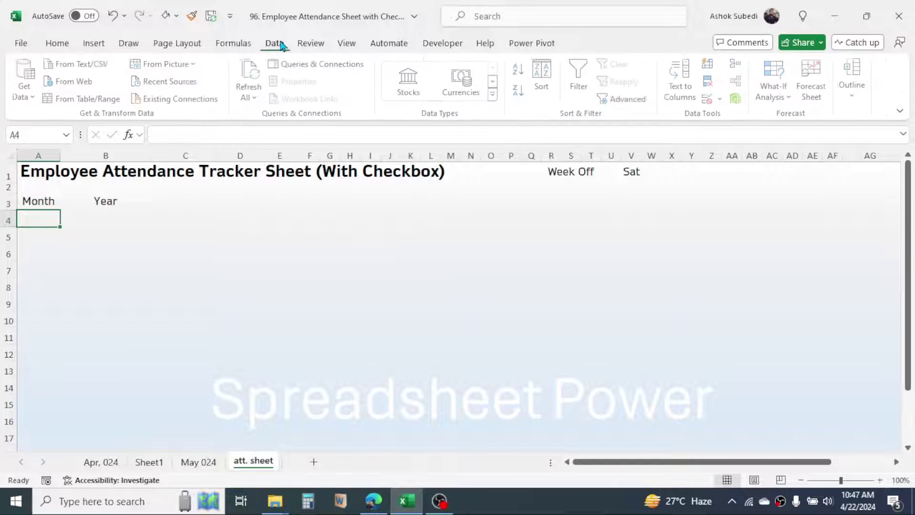
{"action": "left_click", "coordinate": [710, 99]}
{"action": "left_click", "coordinate": [334, 180]}
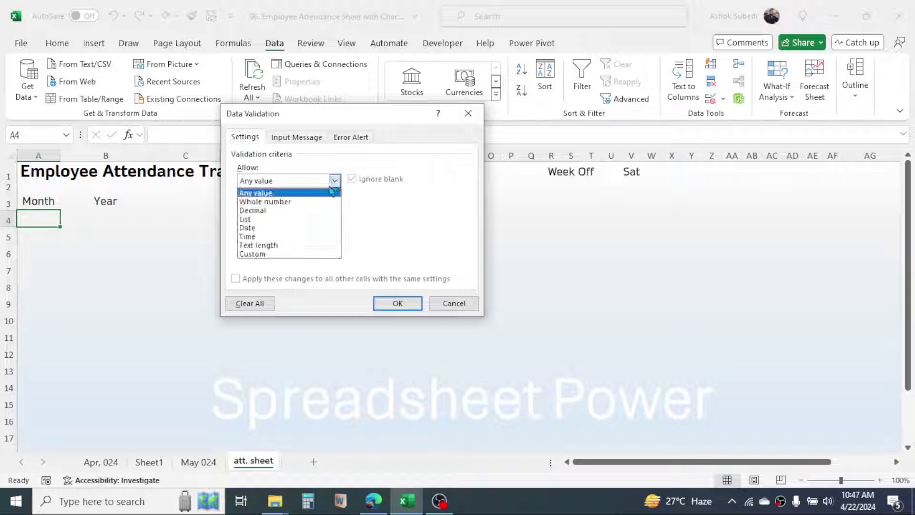
{"action": "left_click", "coordinate": [259, 217]}
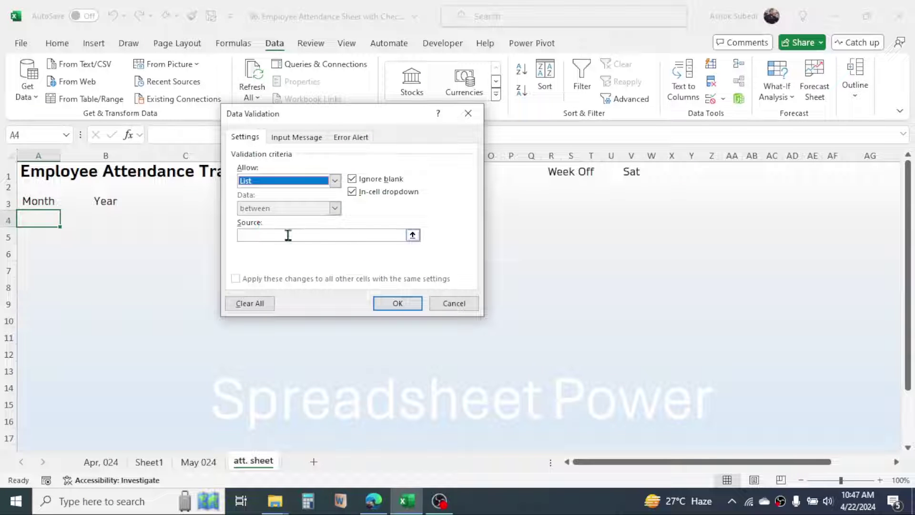
{"action": "left_click", "coordinate": [270, 235]}
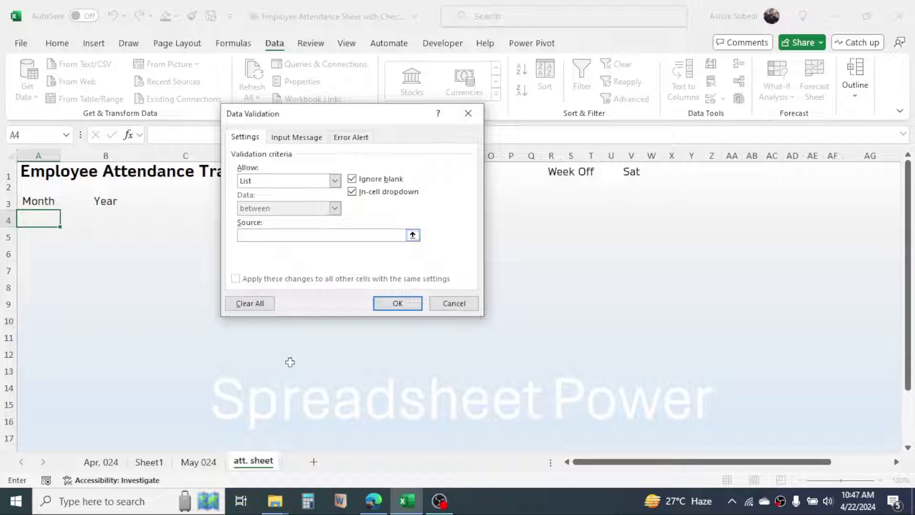
{"action": "left_click", "coordinate": [149, 461]}
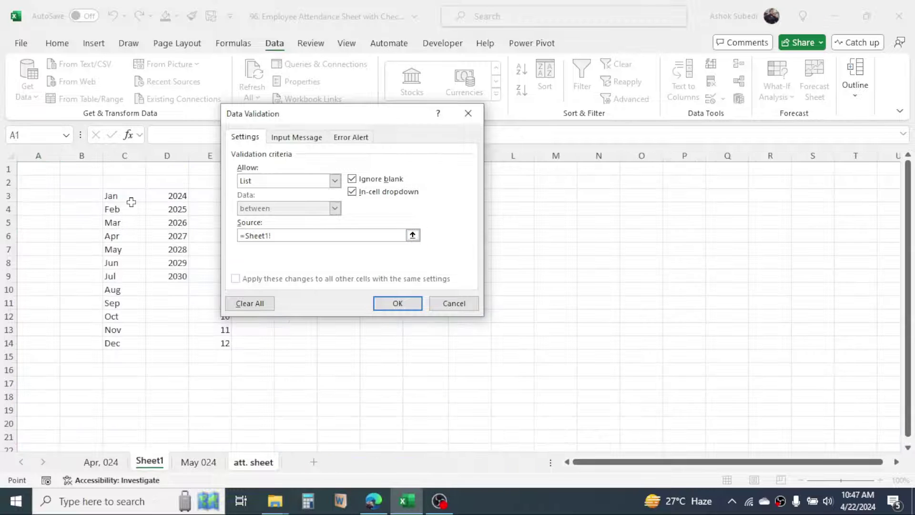
{"action": "left_click_drag", "start_coordinate": [121, 197], "coordinate": [124, 340]}
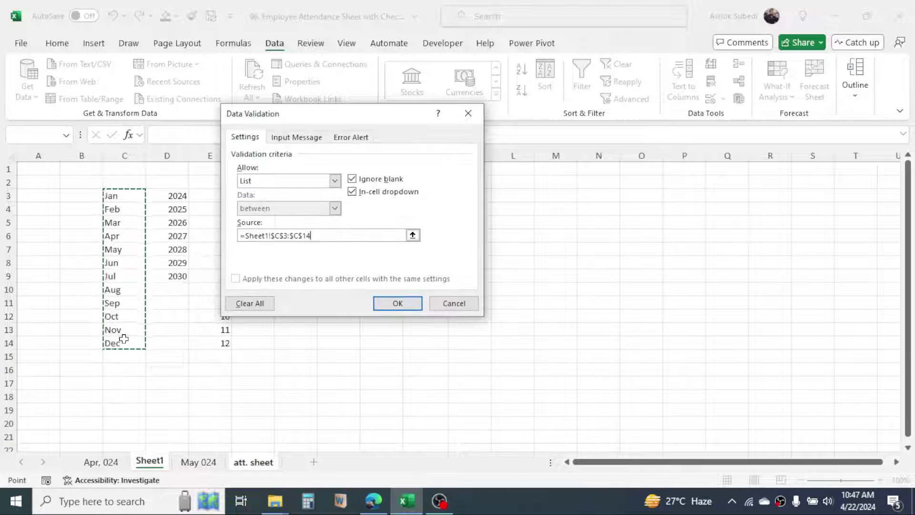
{"action": "left_click", "coordinate": [388, 303]}
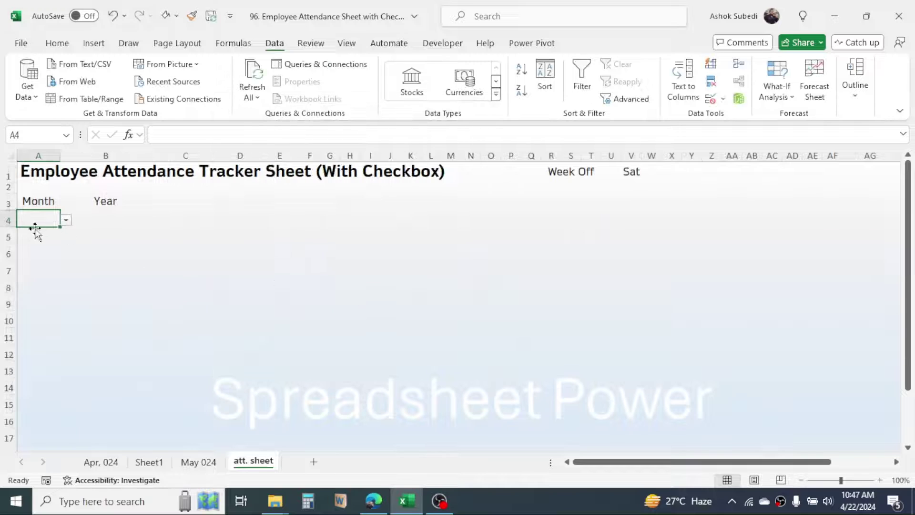
{"action": "left_click", "coordinate": [65, 222]}
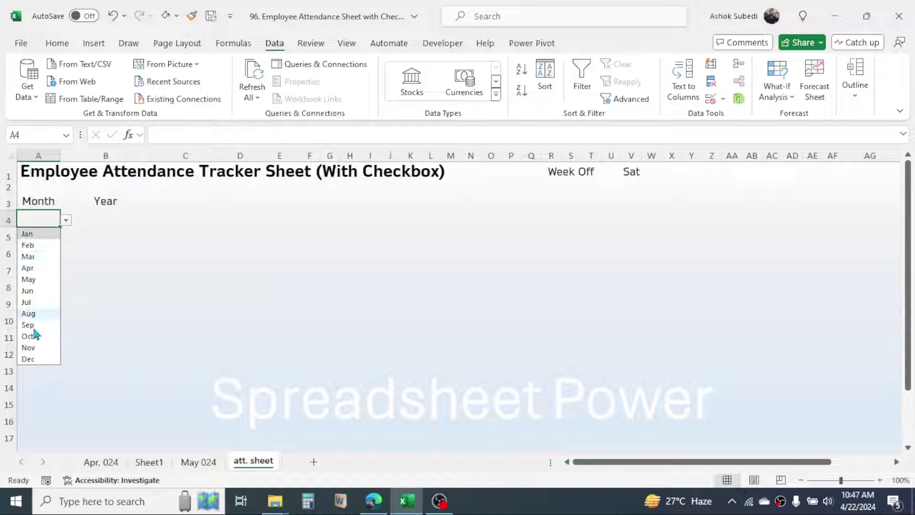
Add a list data validation to cell B4, using the years in Sheet1 D3:D9 as source.
{"action": "left_click", "coordinate": [101, 217]}
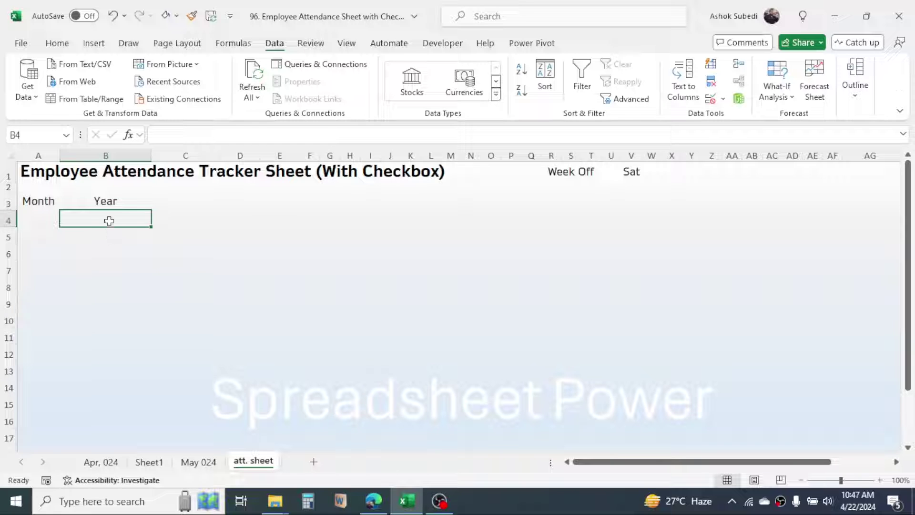
{"action": "left_click", "coordinate": [711, 98]}
{"action": "left_click", "coordinate": [333, 181]}
{"action": "left_click", "coordinate": [265, 220]}
{"action": "left_click", "coordinate": [264, 234]}
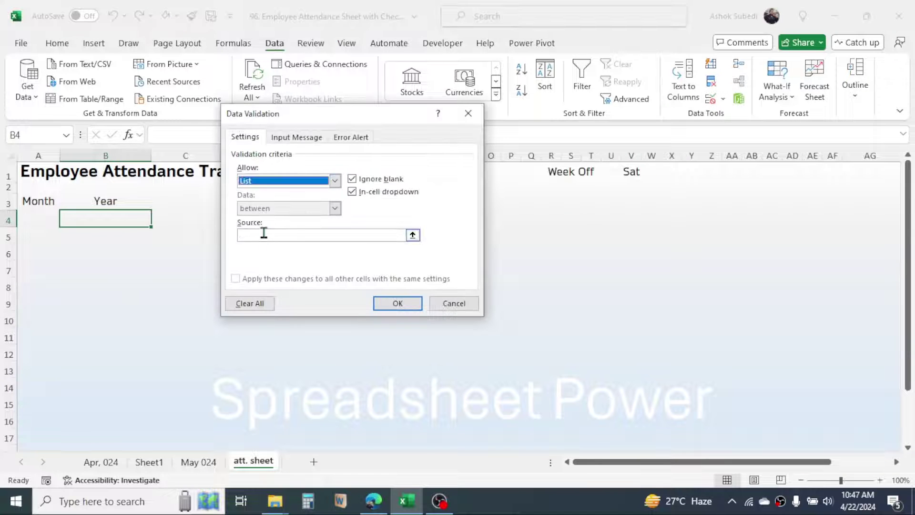
{"action": "left_click", "coordinate": [150, 461]}
{"action": "left_click_drag", "start_coordinate": [178, 195], "coordinate": [177, 276]}
{"action": "left_click", "coordinate": [397, 303]}
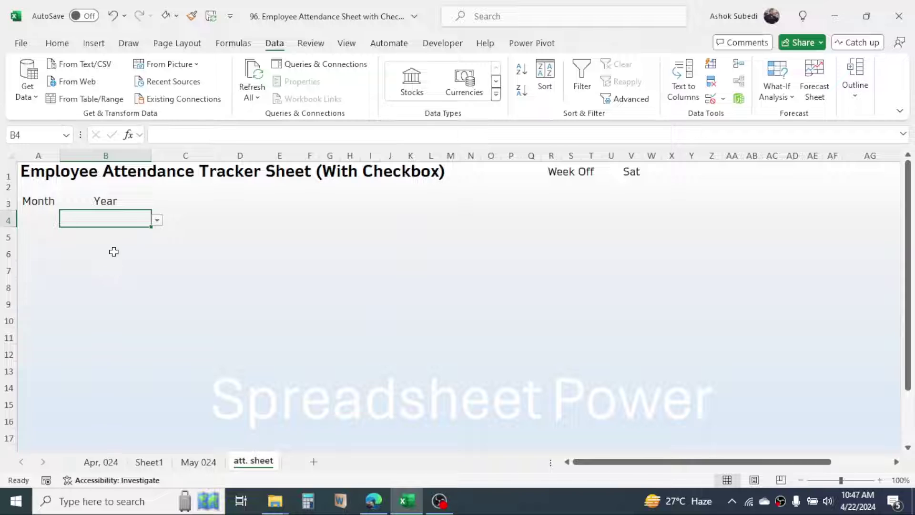
Choose 2024 as the year in B4 and May as the month in A4 from their dropdown lists.
{"action": "left_click", "coordinate": [112, 251]}
{"action": "left_click", "coordinate": [120, 219]}
{"action": "left_click", "coordinate": [157, 220]}
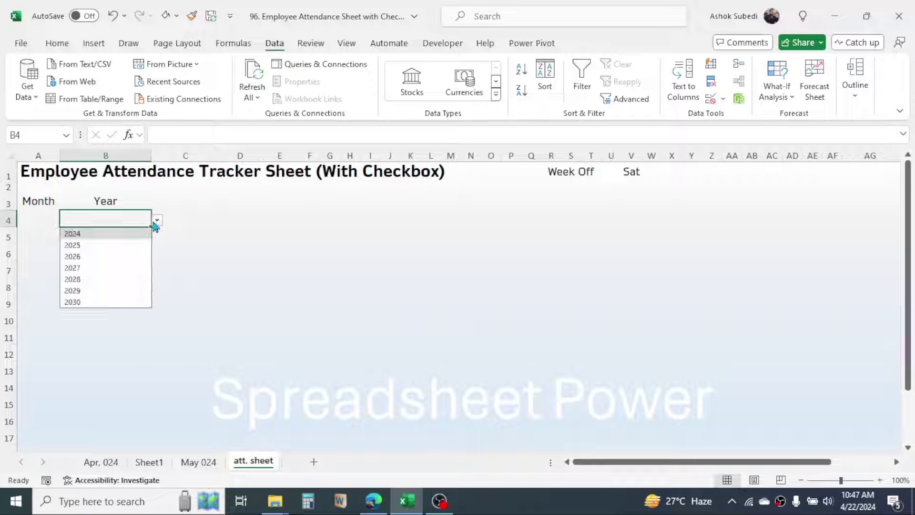
{"action": "left_click", "coordinate": [72, 233]}
{"action": "left_click", "coordinate": [45, 218]}
{"action": "left_click", "coordinate": [66, 221]}
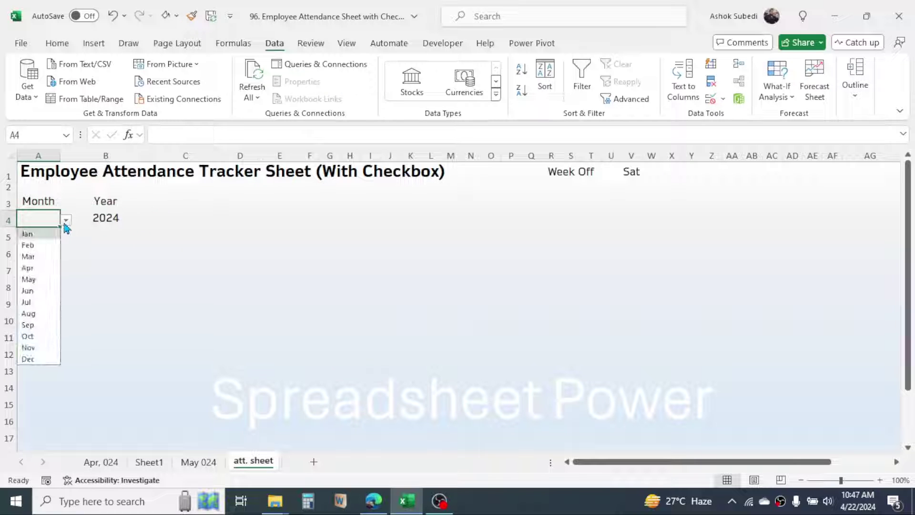
{"action": "left_click", "coordinate": [29, 279]}
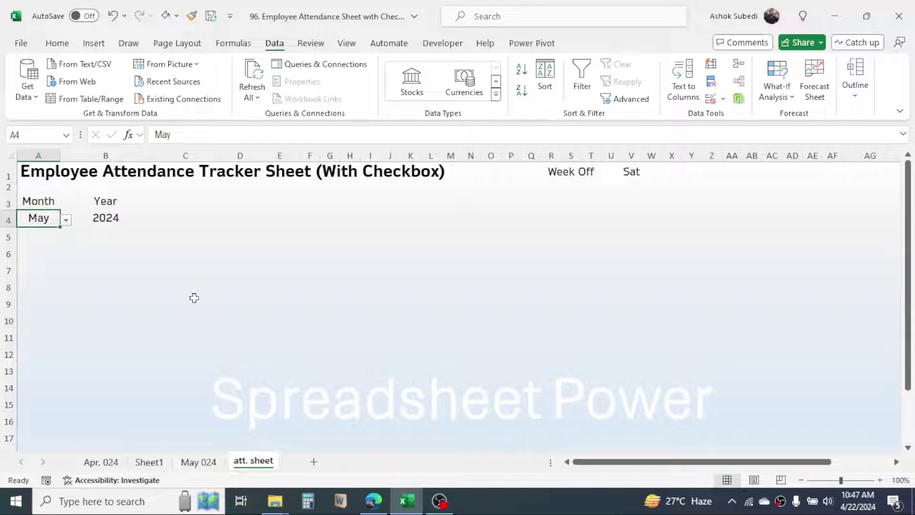
Enter the table headings "E. ID", "Employee Name", "Designation", "TPD" and "TAD" in A6:E6.
{"action": "left_click", "coordinate": [39, 257]}
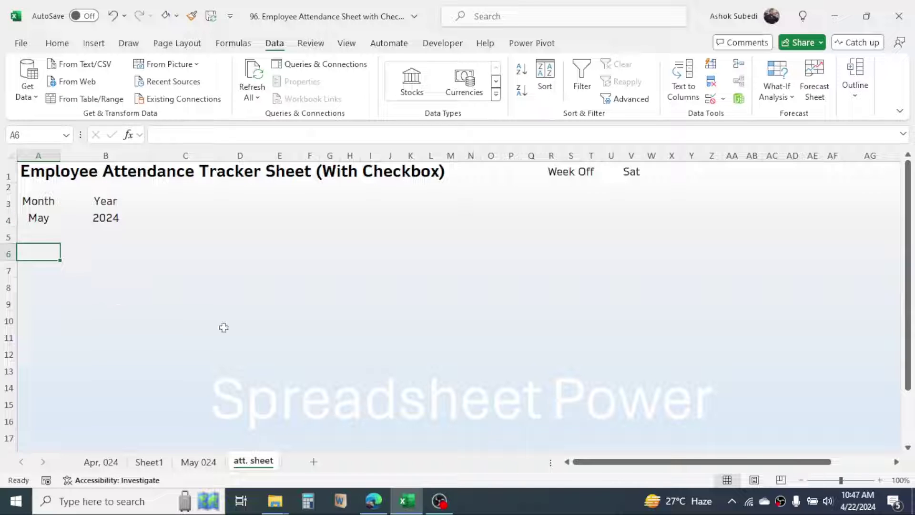
{"action": "type", "text": "E. ID"}
{"action": "key", "text": "Tab"}
{"action": "type", "text": "Employee Name"}
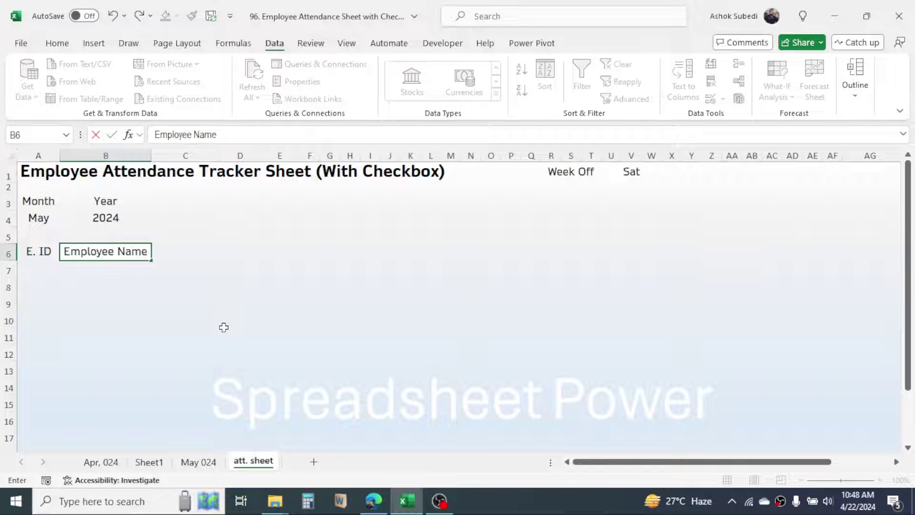
{"action": "key", "text": "Tab"}
{"action": "type", "text": "Designation"}
{"action": "key", "text": "Tab"}
{"action": "type", "text": "TPD"}
{"action": "key", "text": "Tab"}
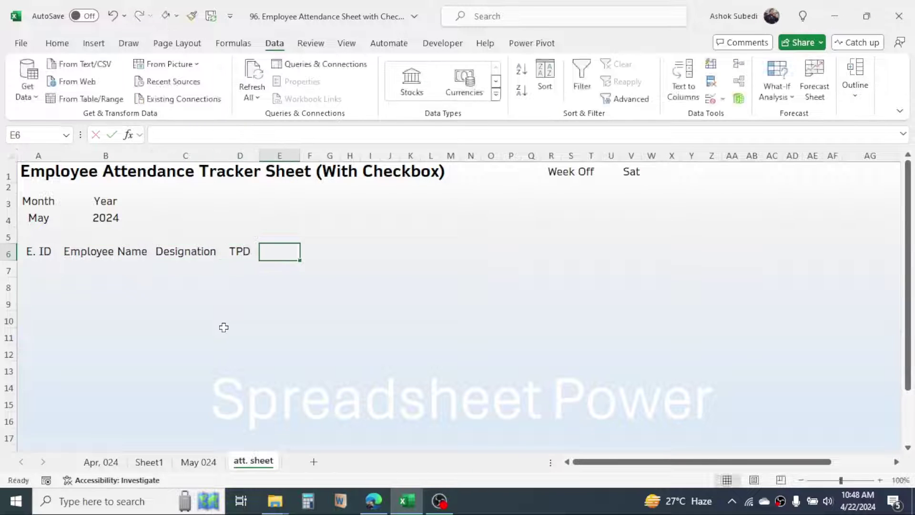
{"action": "type", "text": "TAD"}
{"action": "key", "text": "Return"}
Fill the E. ID column in A7:A12 with W01, E02, E03, E04, E05 and E06.
{"action": "left_click", "coordinate": [36, 268]}
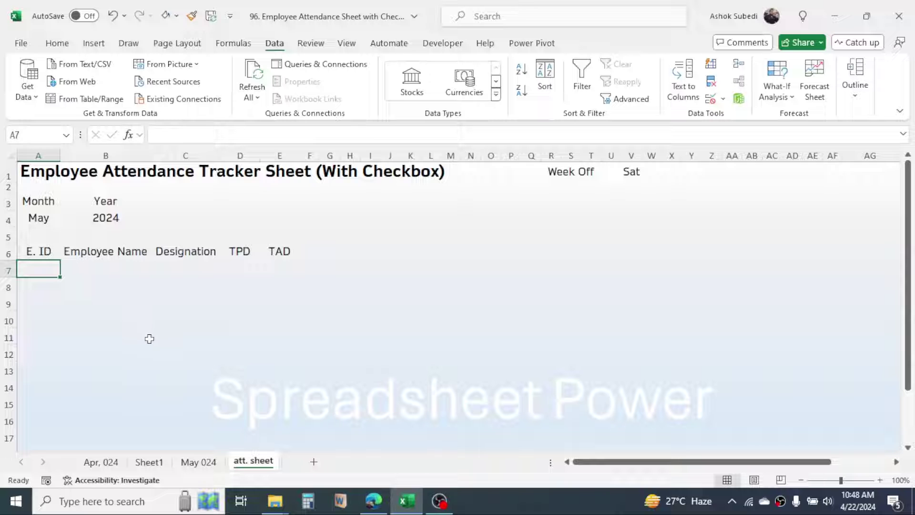
{"action": "type", "text": "W01"}
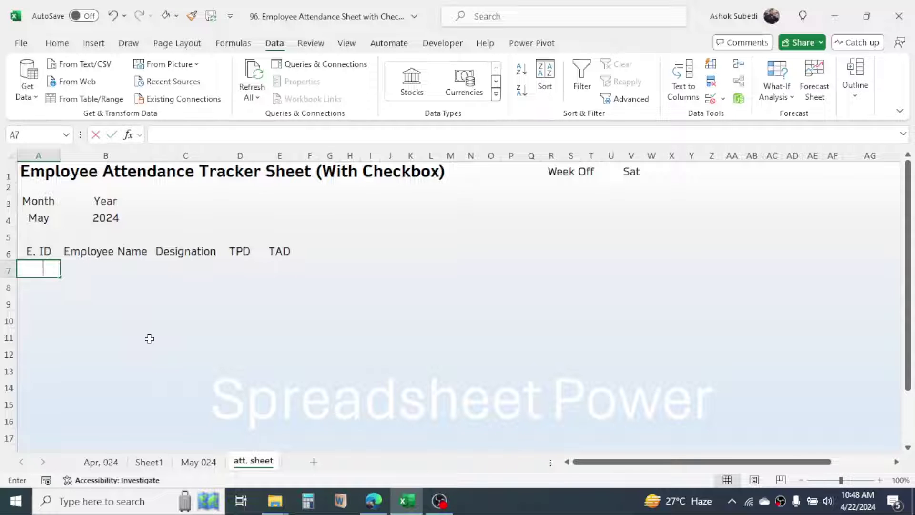
{"action": "key", "text": "Return"}
{"action": "type", "text": "E02"}
{"action": "key", "text": "Return"}
{"action": "type", "text": "E03"}
{"action": "key", "text": "Return"}
{"action": "type", "text": "E04"}
{"action": "key", "text": "Return"}
{"action": "type", "text": "E05"}
{"action": "key", "text": "Return"}
{"action": "type", "text": "E06"}
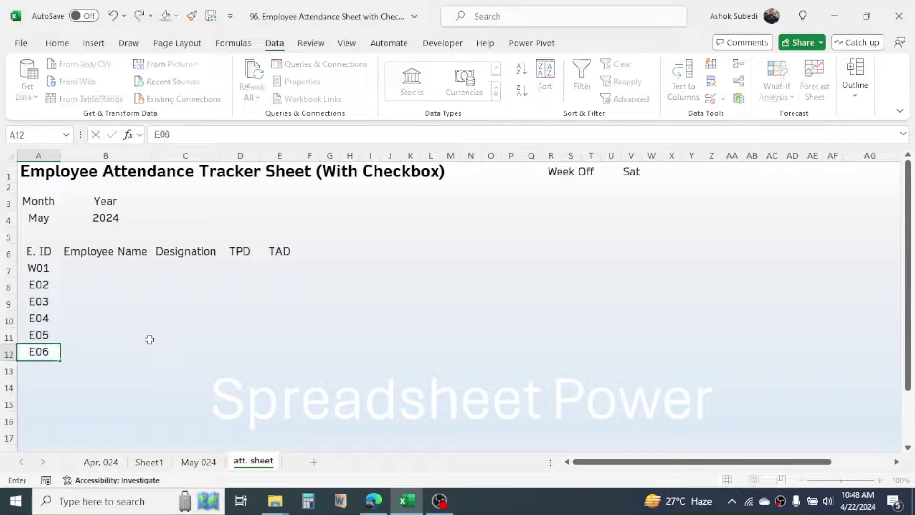
{"action": "key", "text": "Return"}
Fill the Employee Name column in B7:B12 with the placeholders "Name 1" through "Name 6".
{"action": "left_click", "coordinate": [110, 268]}
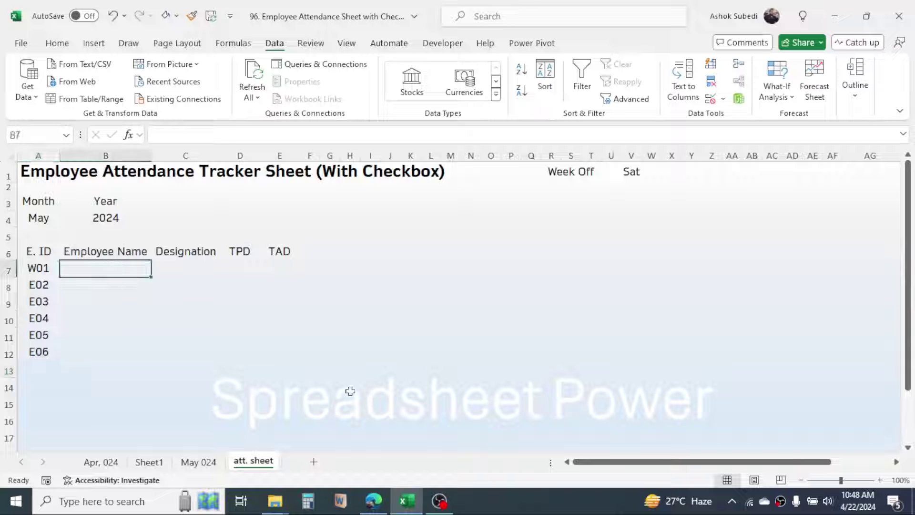
{"action": "type", "text": "Name"}
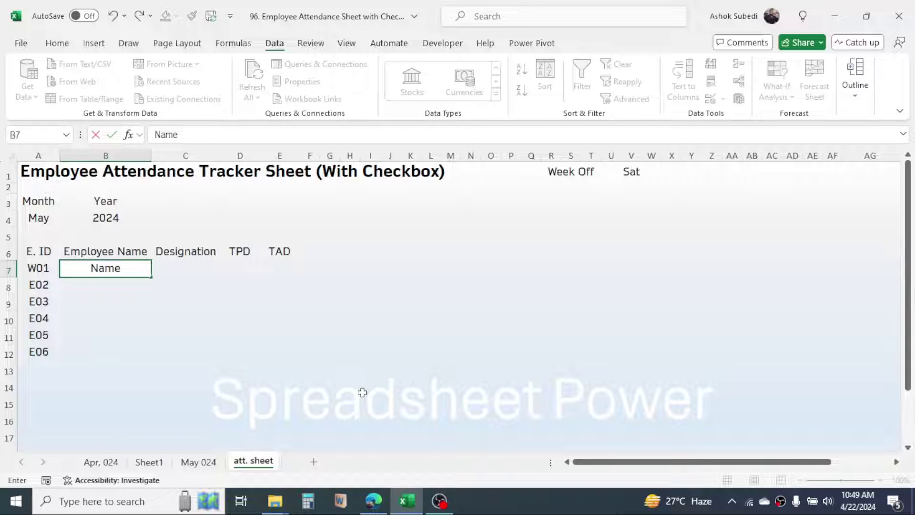
{"action": "type", "text": " 1"}
{"action": "key", "text": "Return"}
{"action": "type", "text": "Name 2"}
{"action": "key", "text": "Return"}
{"action": "type", "text": "Name 3"}
{"action": "key", "text": "Return"}
{"action": "type", "text": "Name 4"}
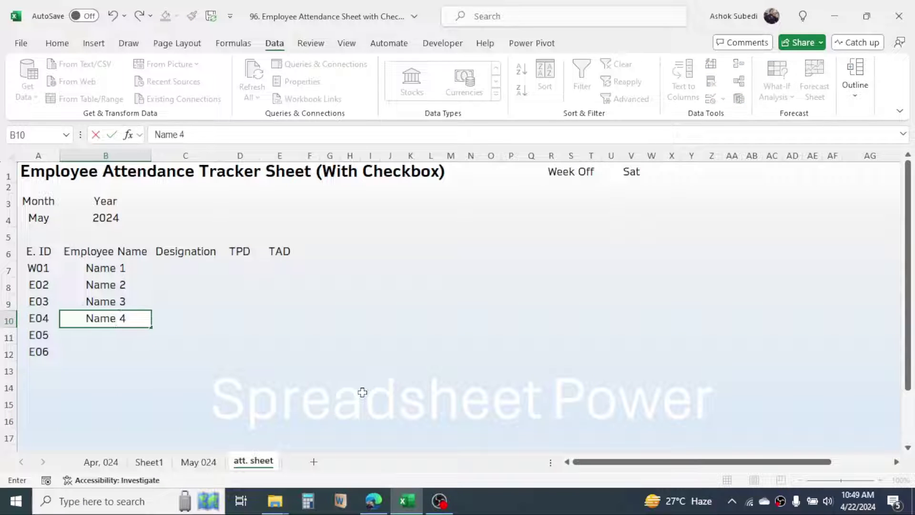
{"action": "key", "text": "Return"}
{"action": "type", "text": "Name 5"}
{"action": "key", "text": "Return"}
{"action": "type", "text": "Name 6"}
{"action": "key", "text": "Return"}
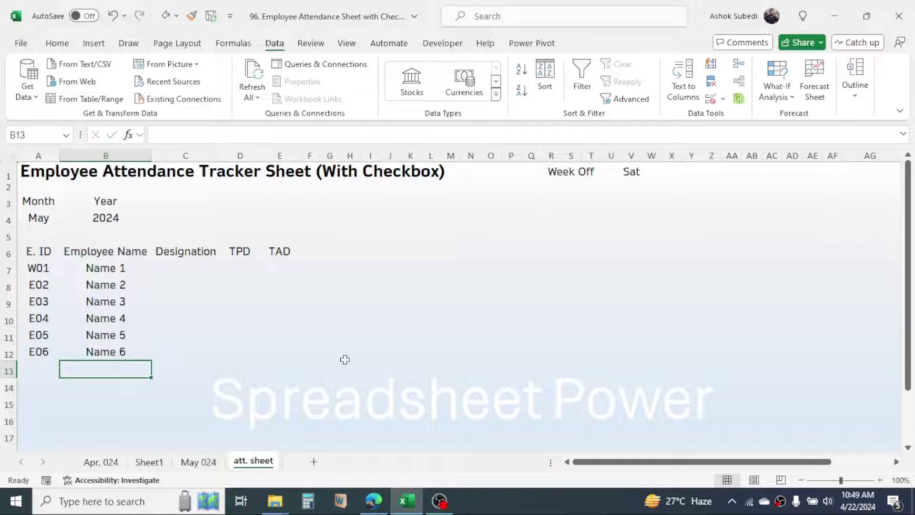
Fill the Designation column in C7:C12 with D1 through D6.
{"action": "left_click", "coordinate": [191, 268]}
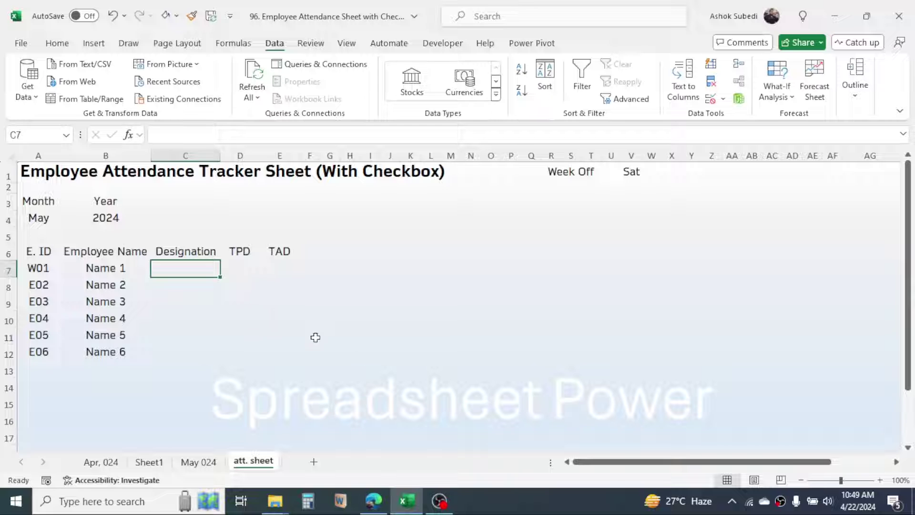
{"action": "type", "text": "D1"}
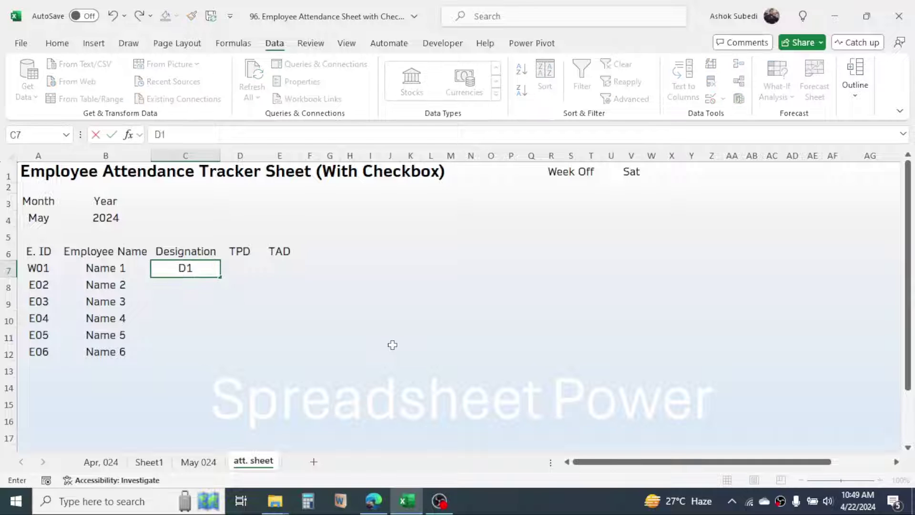
{"action": "key", "text": "Return"}
{"action": "type", "text": "D"}
{"action": "key", "text": "Return"}
{"action": "type", "text": "2"}
{"action": "key", "text": "Up"}
{"action": "type", "text": "D"}
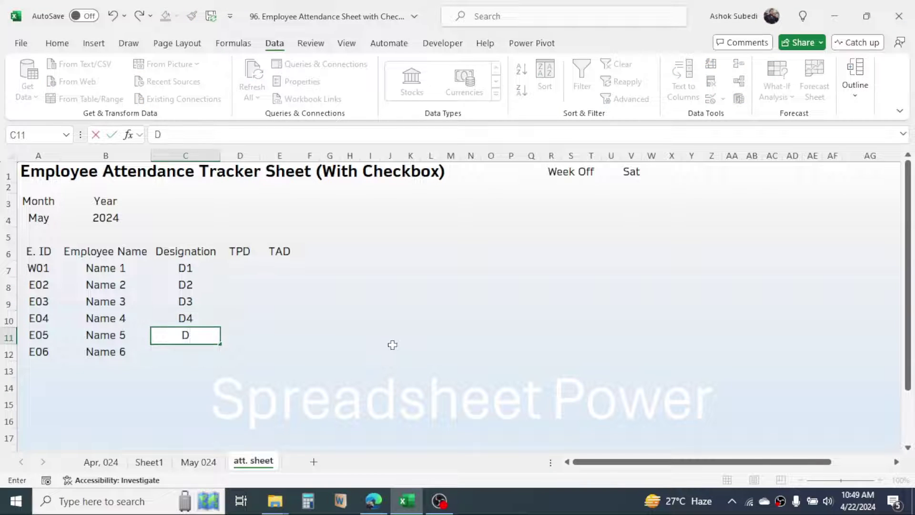
{"action": "type", "text": "2 D3 D4 D5 D6"}
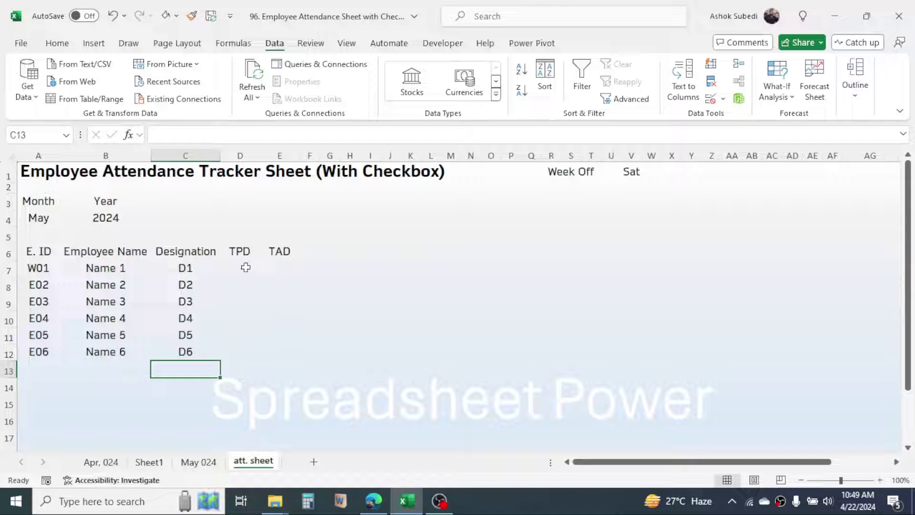
{"action": "left_click", "coordinate": [244, 267]}
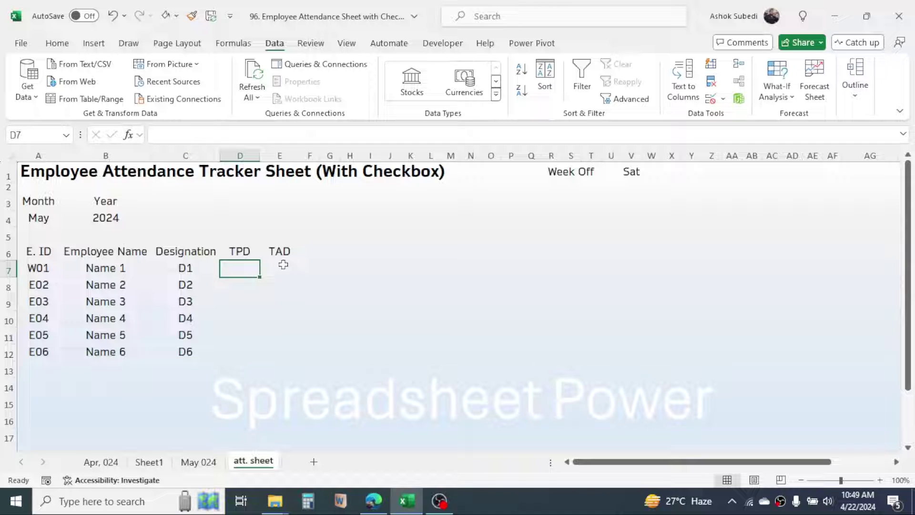
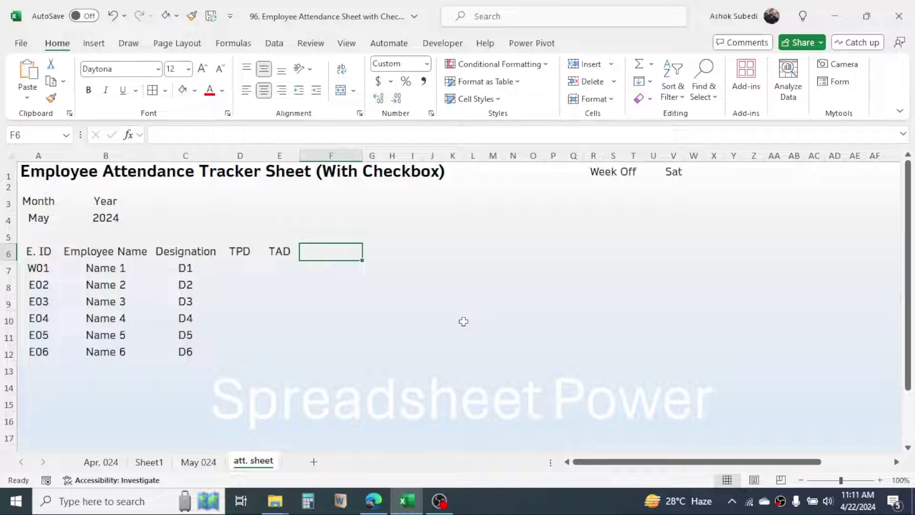
Start a formula in F6 with TEXT and a nested DATE that takes its year from B4: =TEXT(DATE(B4,.
{"action": "type", "text": "="}
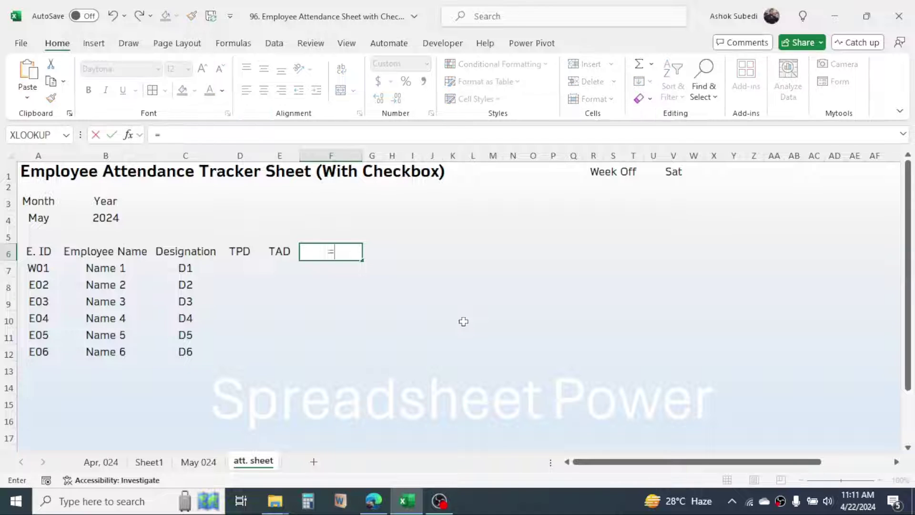
{"action": "type", "text": "TE"}
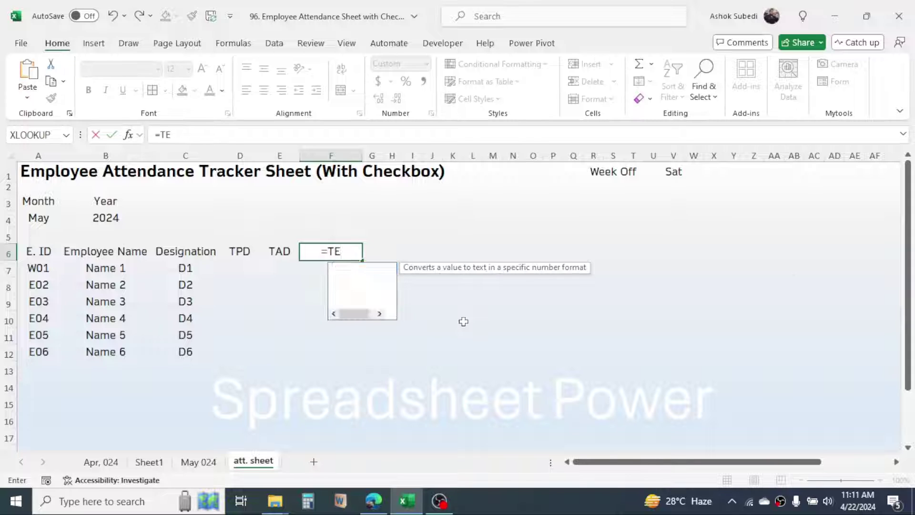
{"action": "type", "text": "XT("}
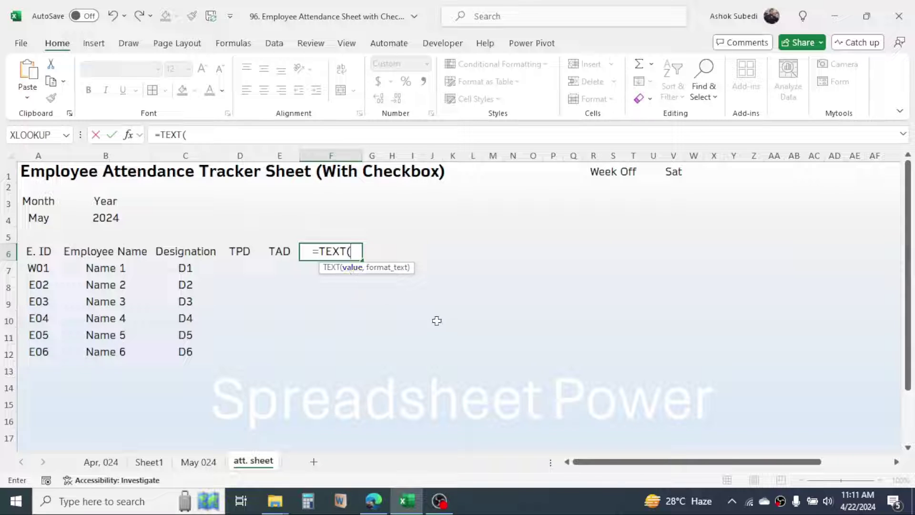
{"action": "type", "text": "DATE"}
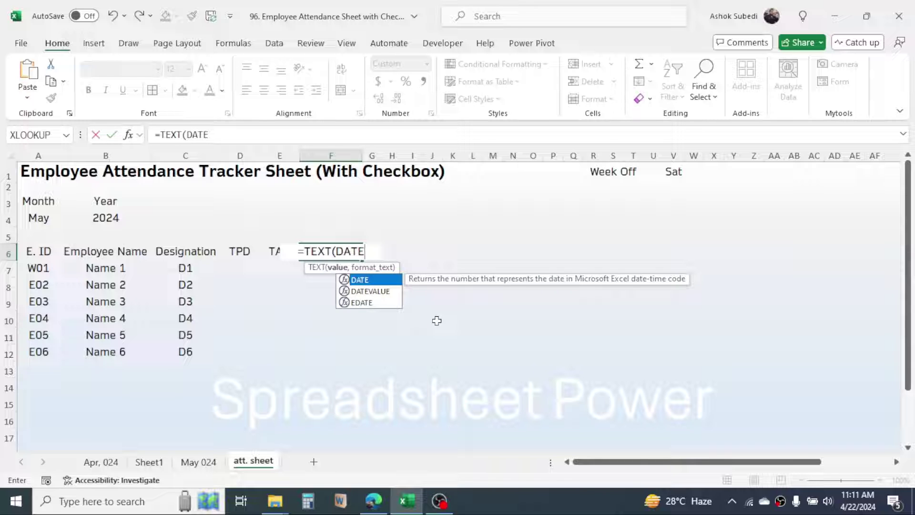
{"action": "type", "text": "("}
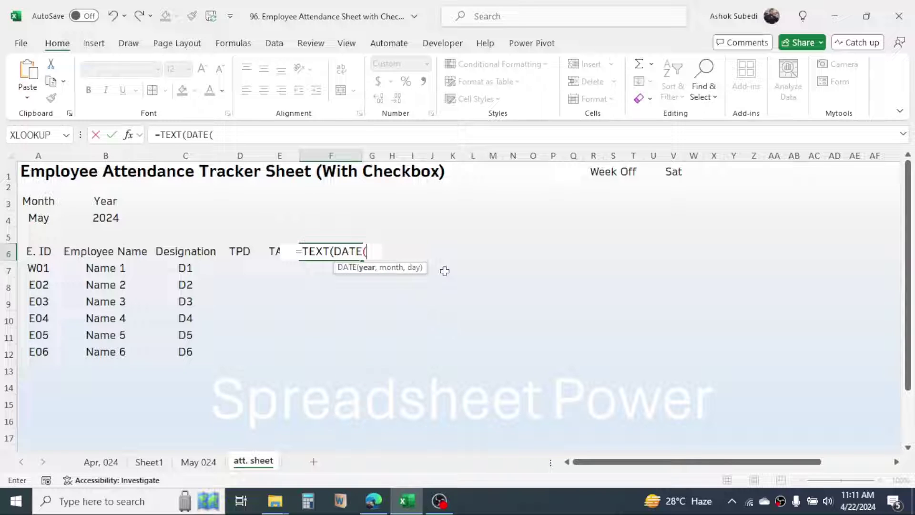
{"action": "left_click", "coordinate": [113, 217]}
{"action": "type", "text": ","}
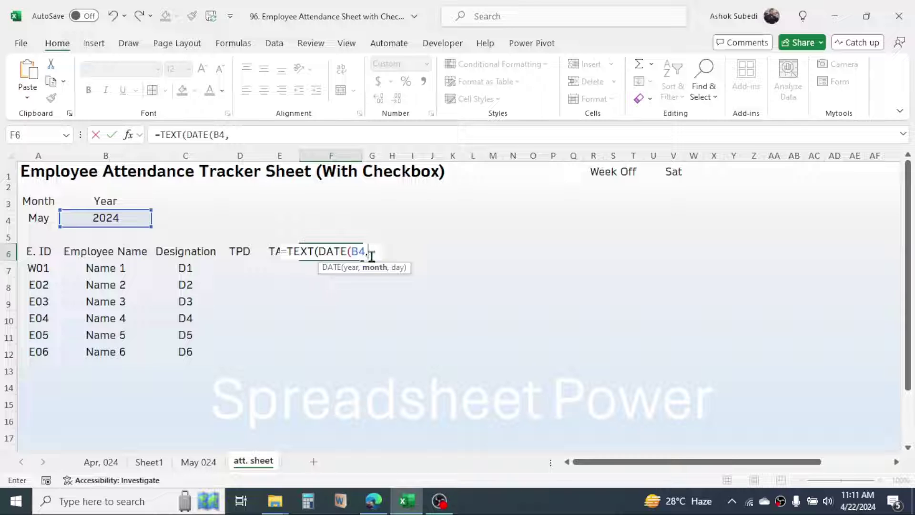
Supply the DATE month in the F6 formula with VLOOKUP(A4,Sheet1!C3:E14,3,FALSE).
{"action": "type", "text": "VLOOKUP"}
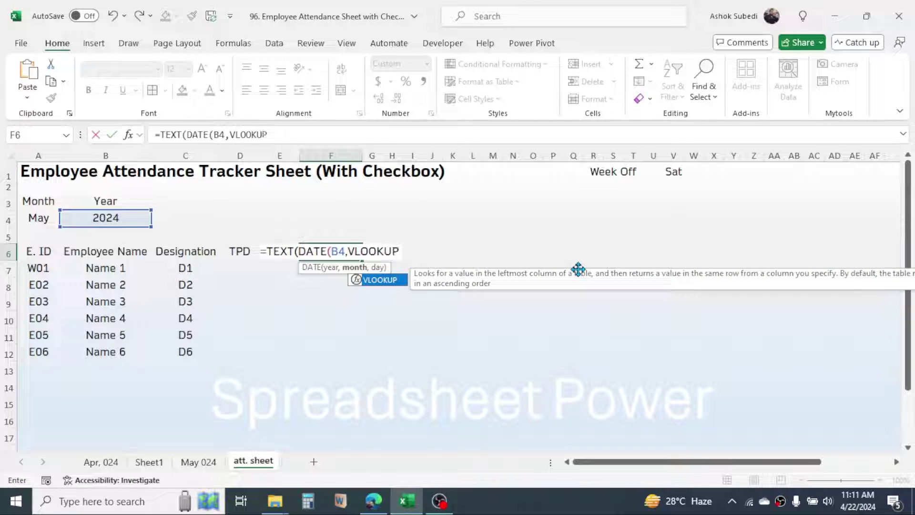
{"action": "type", "text": "("}
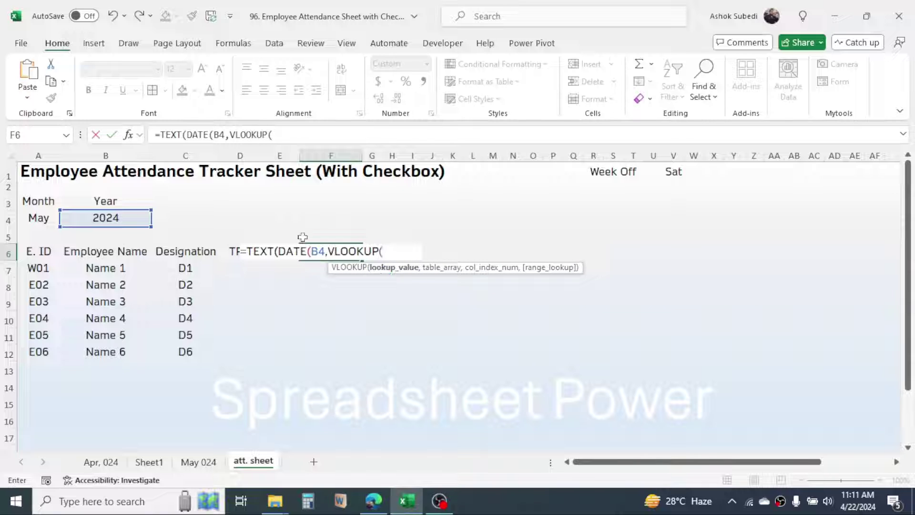
{"action": "left_click", "coordinate": [38, 218]}
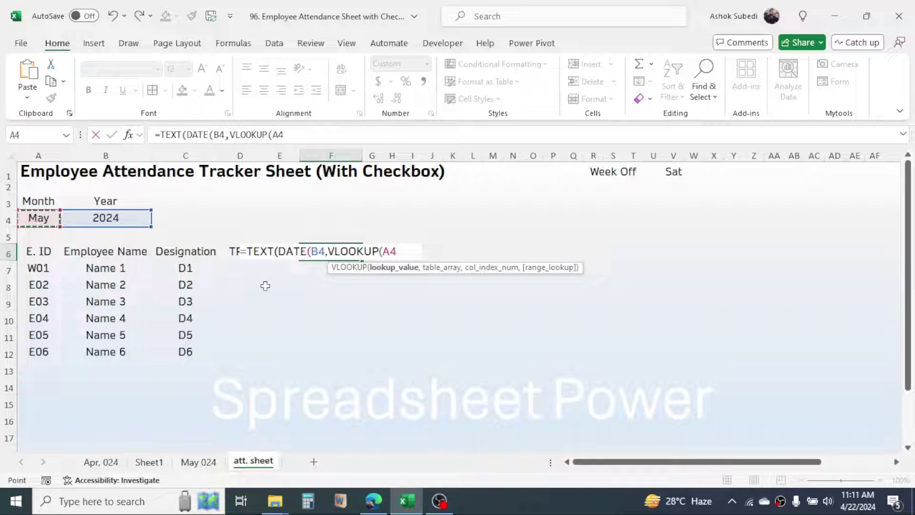
{"action": "type", "text": ","}
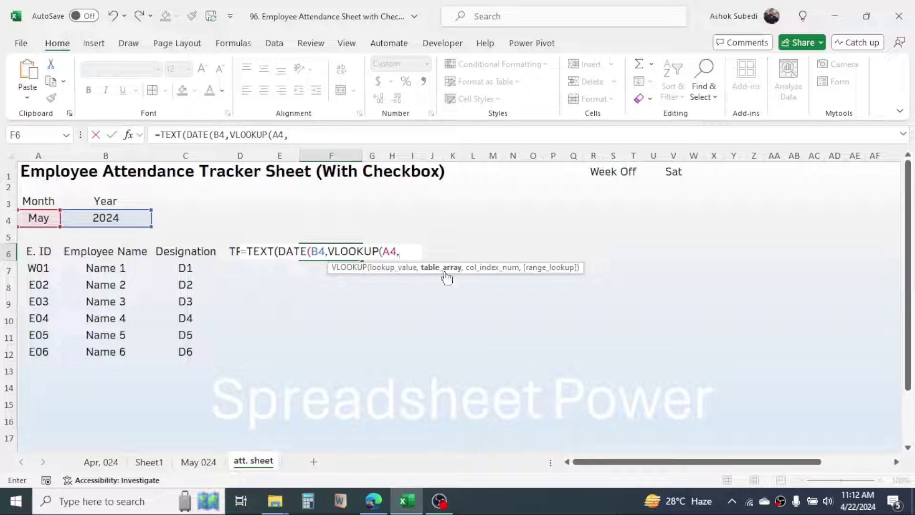
{"action": "left_click", "coordinate": [155, 462]}
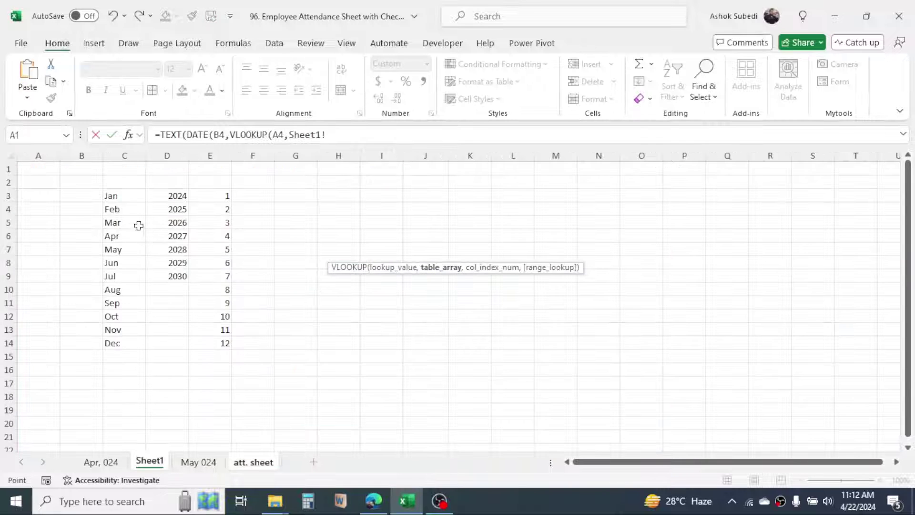
{"action": "left_click_drag", "start_coordinate": [119, 191], "coordinate": [210, 344]}
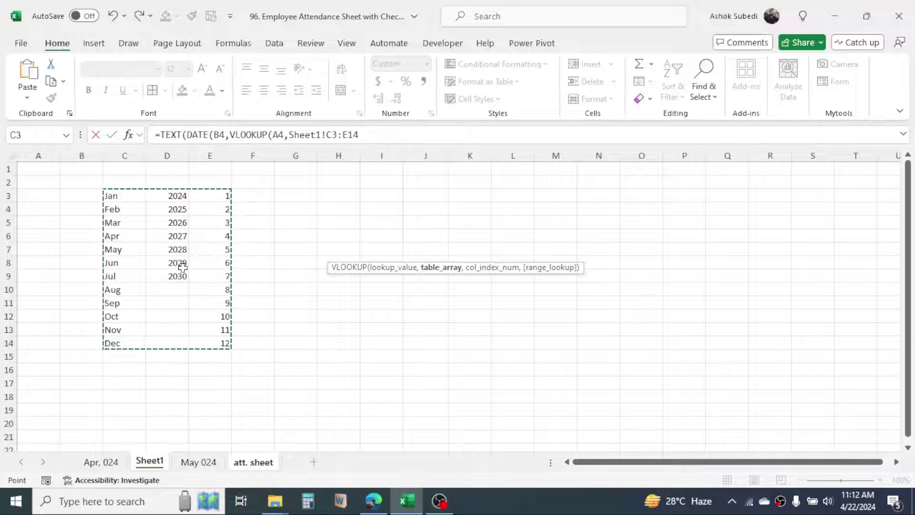
{"action": "type", "text": ","}
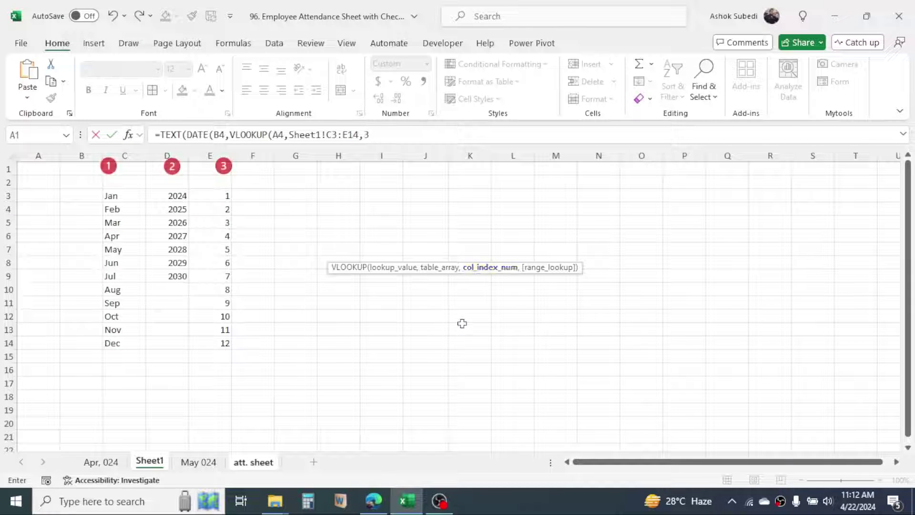
{"action": "type", "text": "3"}
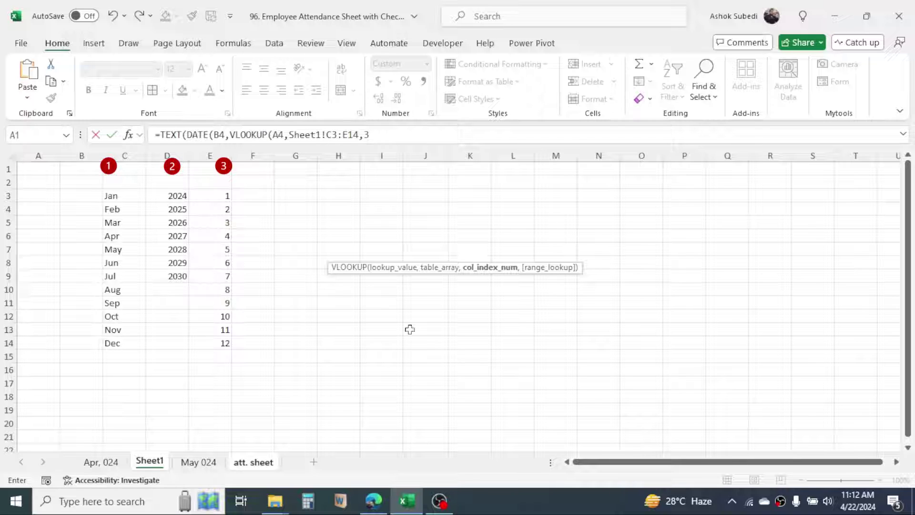
{"action": "type", "text": ","}
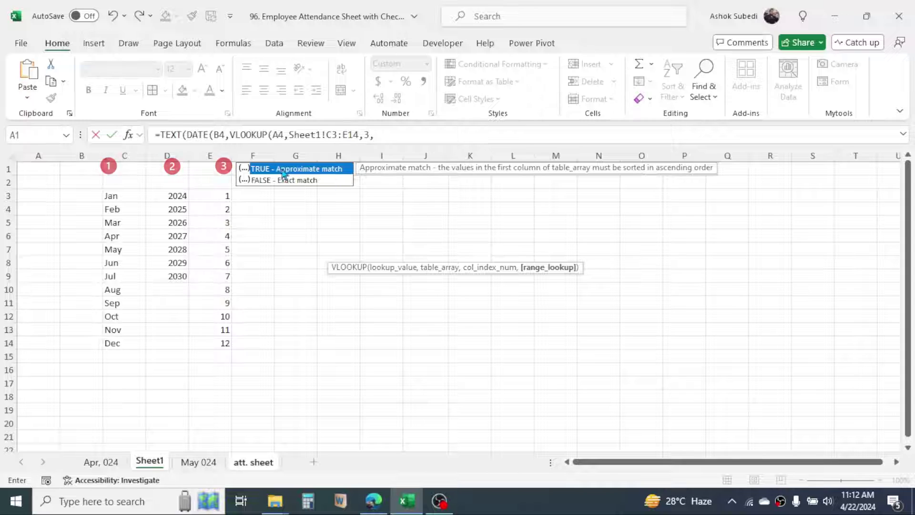
{"action": "double_click", "coordinate": [279, 180]}
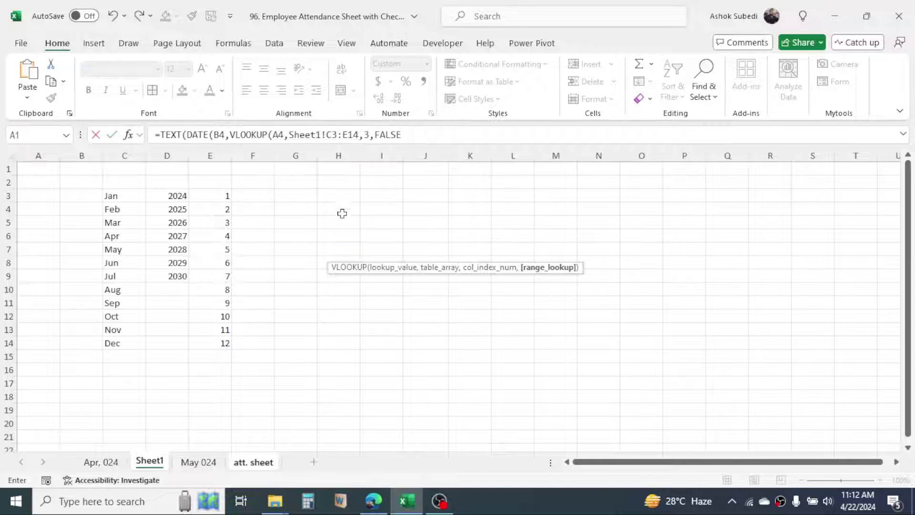
{"action": "type", "text": ")"}
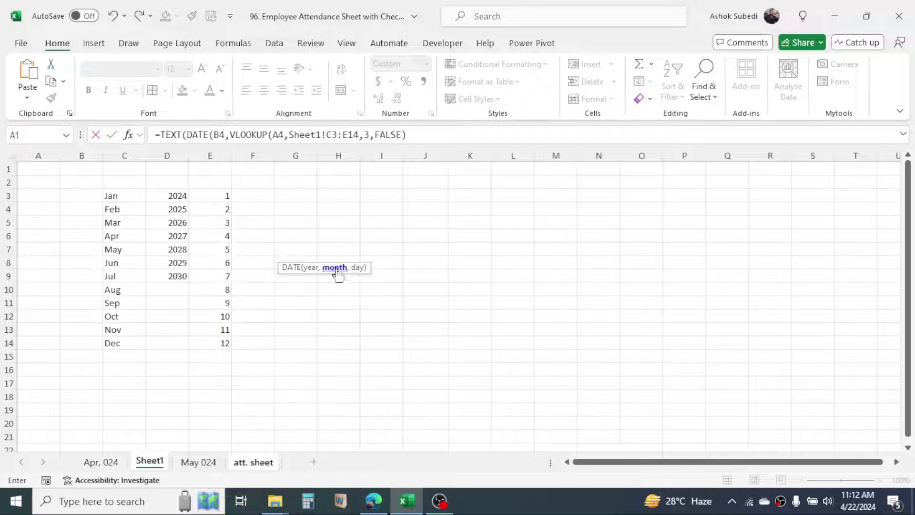
Complete the F6 formula with day 1 and the text format "ddd", and enter it.
{"action": "type", "text": ","}
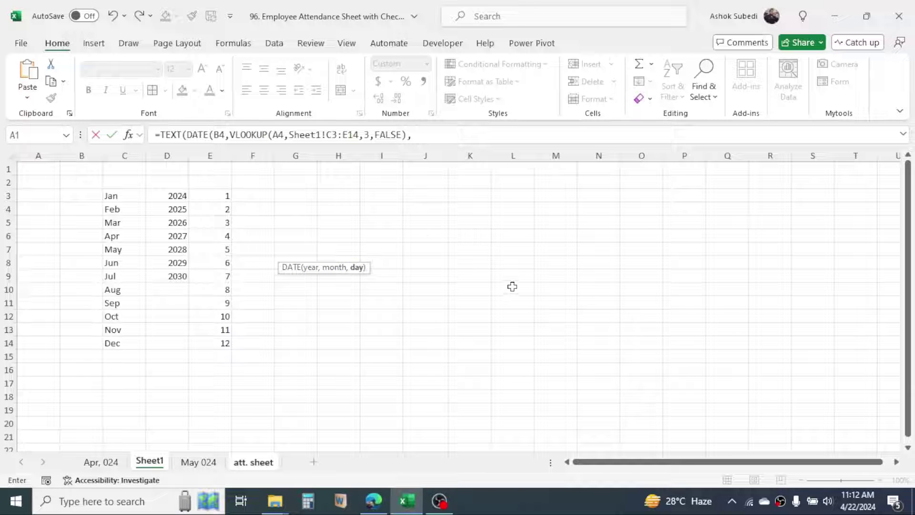
{"action": "type", "text": "1)"}
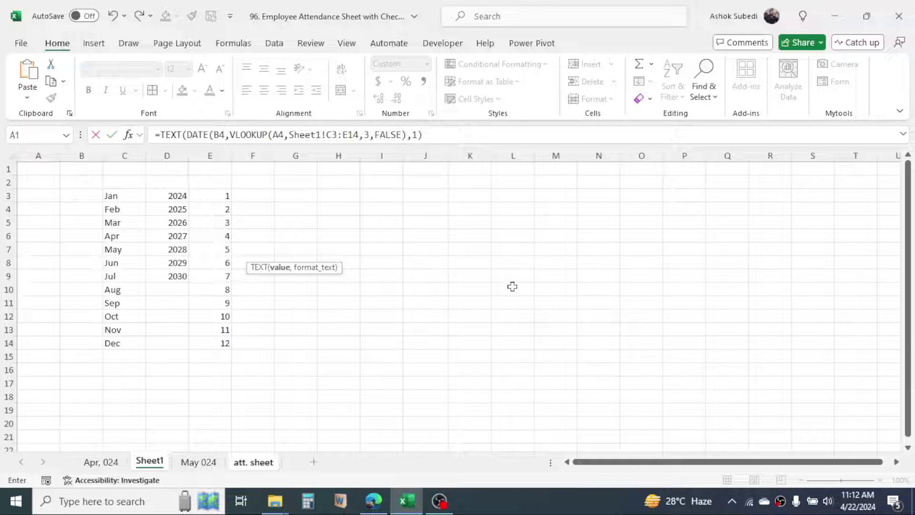
{"action": "type", "text": ",\"ddd"}
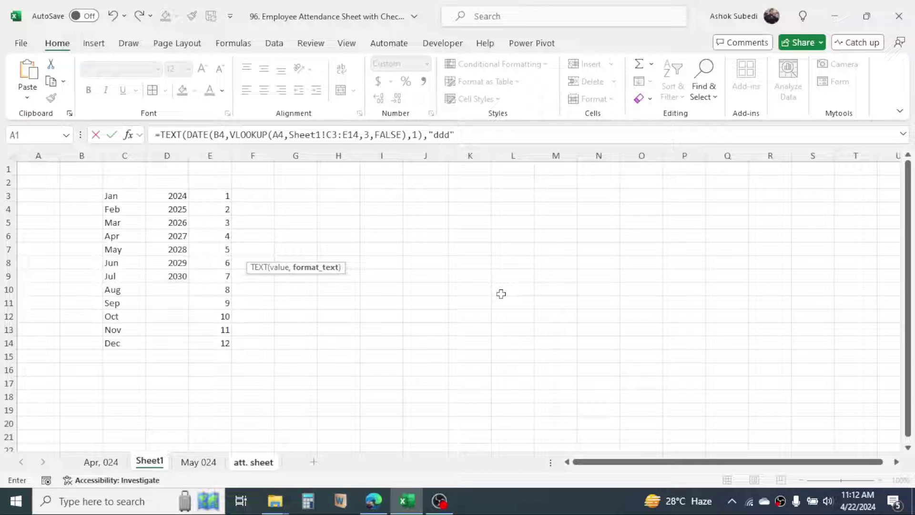
{"action": "type", "text": ")"}
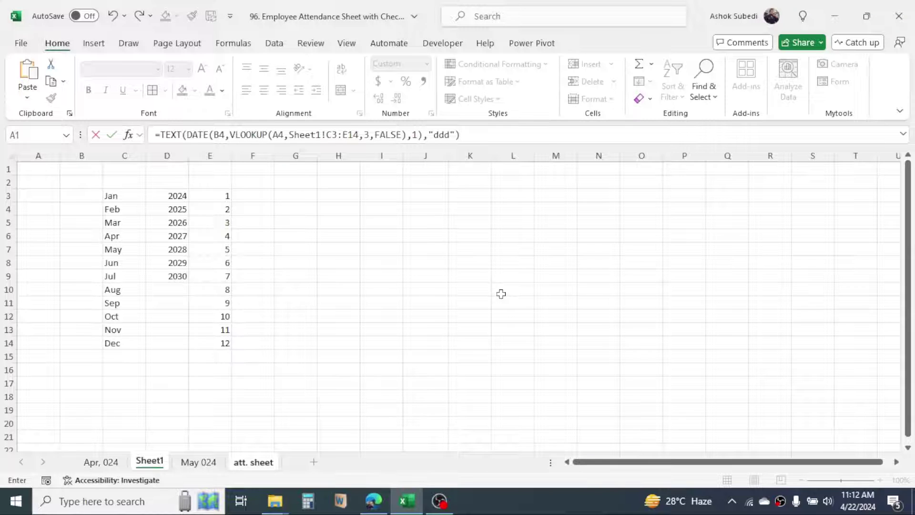
{"action": "key", "text": "Return"}
{"action": "left_click", "coordinate": [333, 257]}
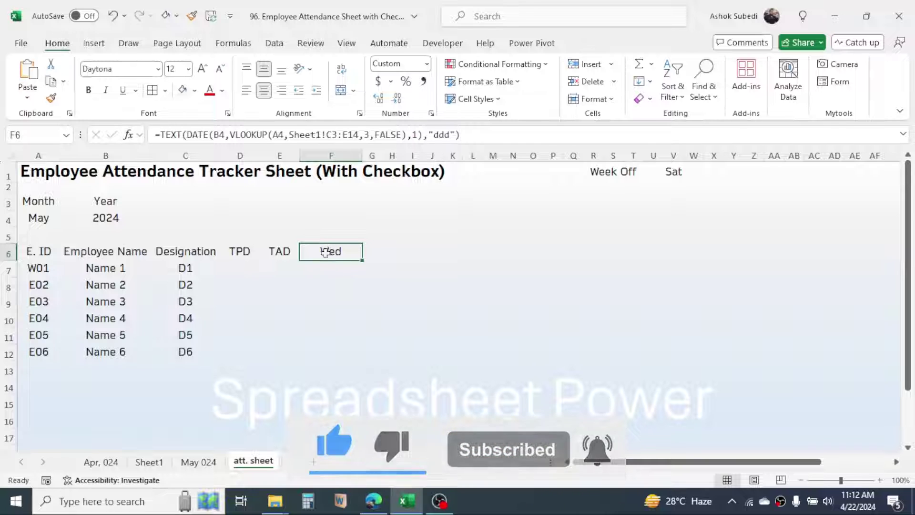
Choose Jun as the month in A4 to test the weekday formula.
{"action": "left_click", "coordinate": [41, 219]}
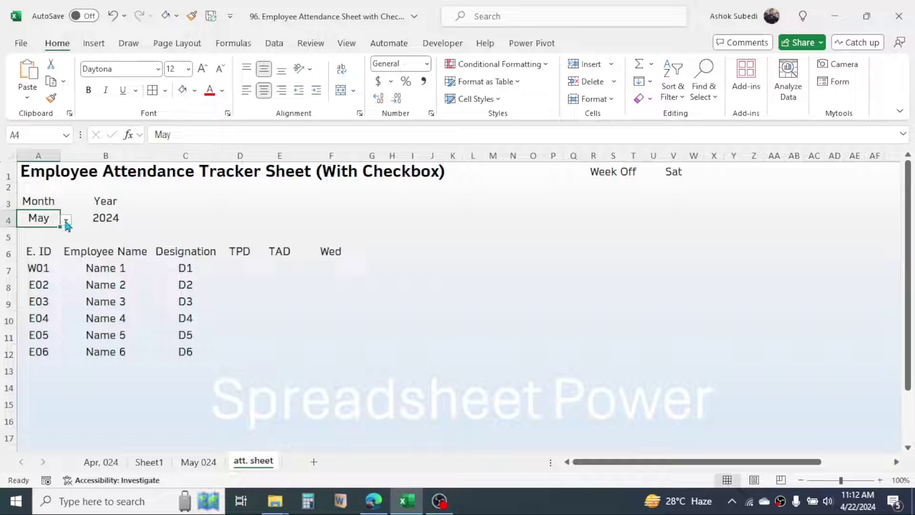
{"action": "left_click", "coordinate": [66, 221]}
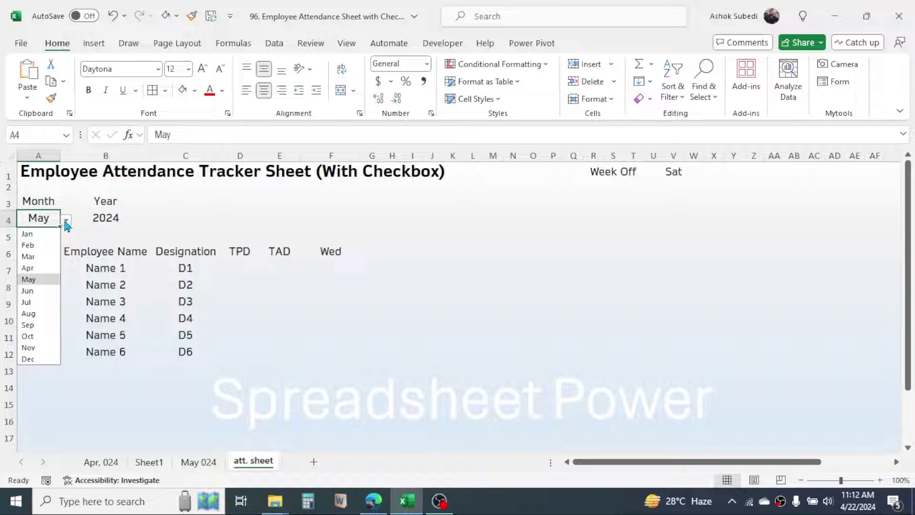
{"action": "left_click", "coordinate": [30, 288]}
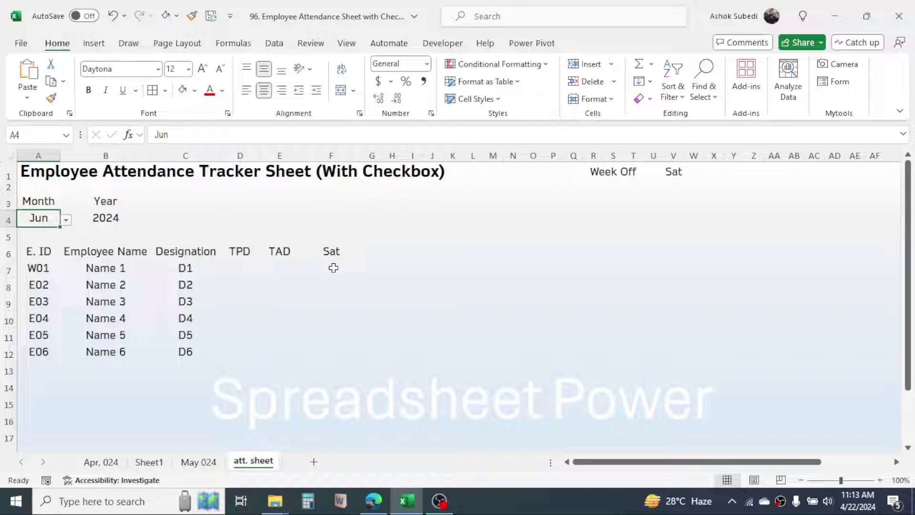
Wrap the F6 formula in an IF whose logical test compares the TEXT result with "Sat".
{"action": "left_click", "coordinate": [332, 253]}
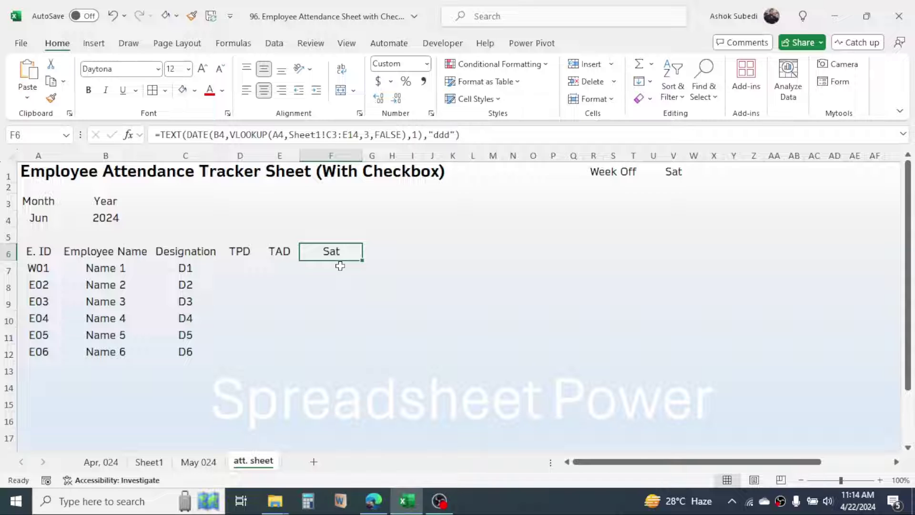
{"action": "left_click", "coordinate": [162, 135]}
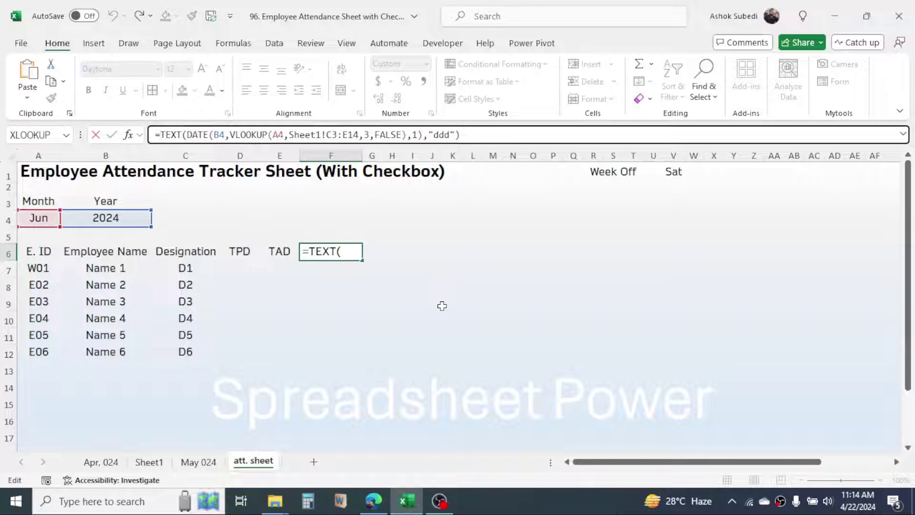
{"action": "type", "text": "IF"}
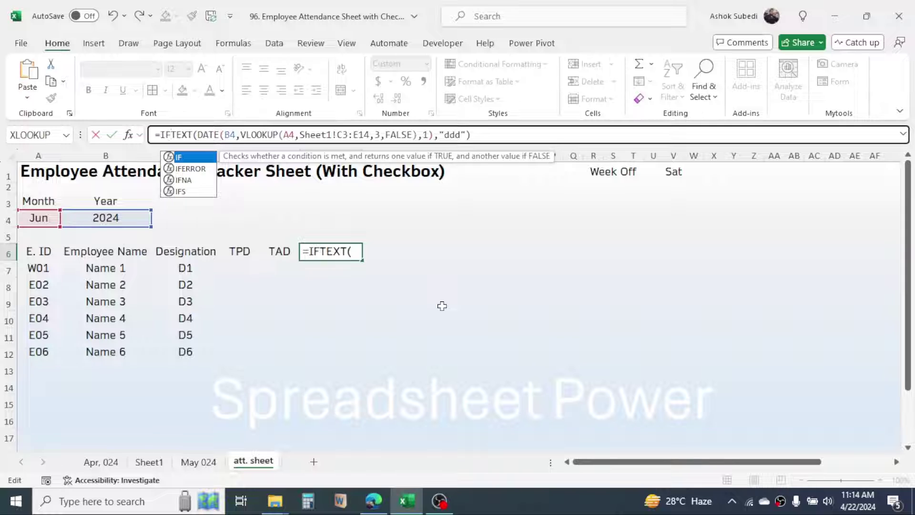
{"action": "type", "text": "("}
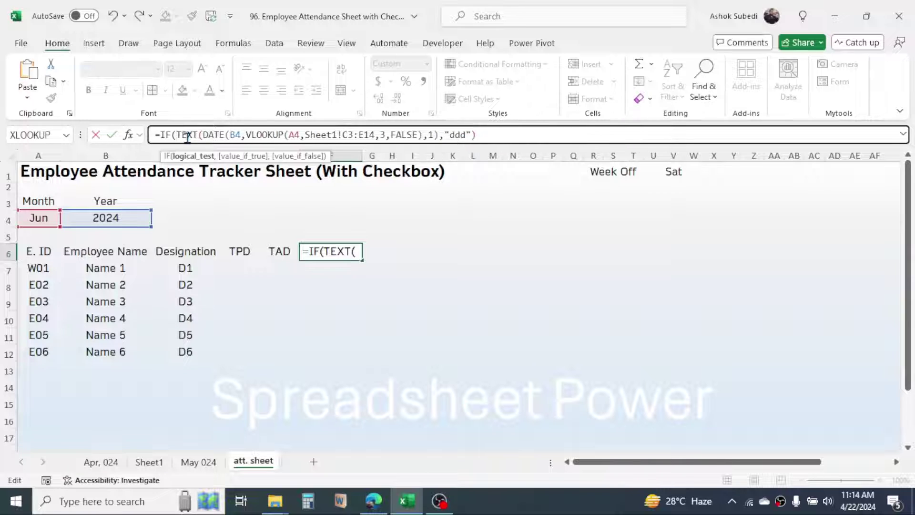
{"action": "left_click", "coordinate": [499, 135]}
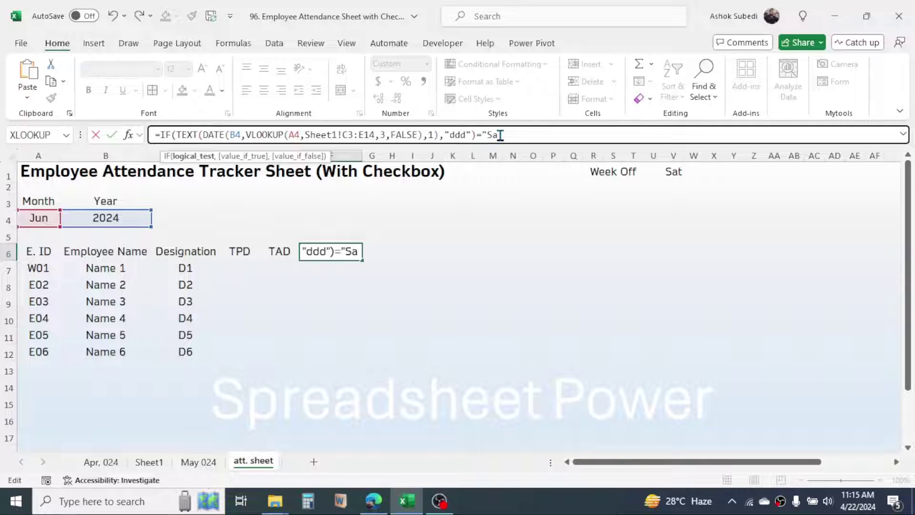
{"action": "type", "text": "=\"Sat\""}
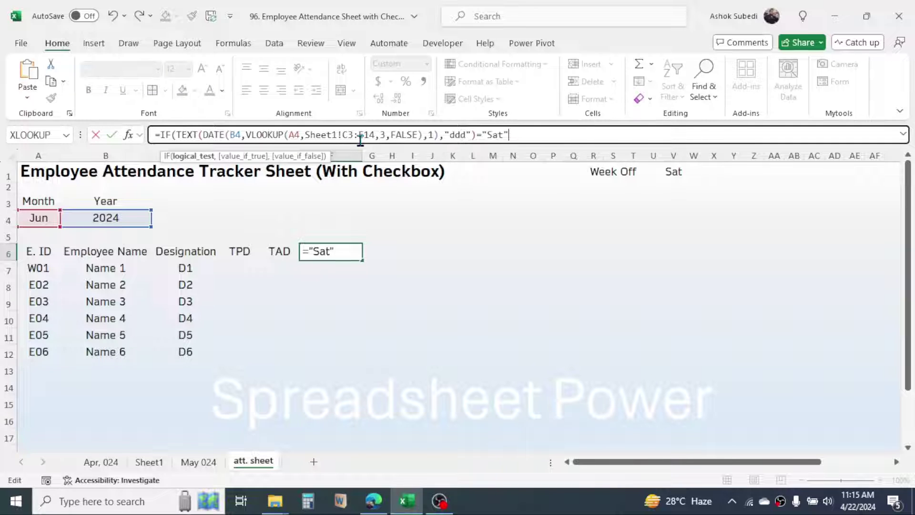
{"action": "type", "text": ","}
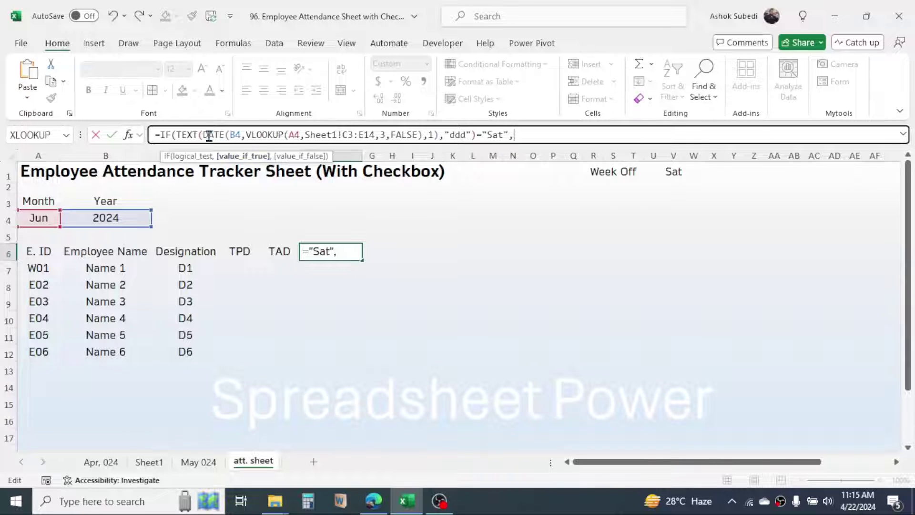
Use a copy of the DATE(B4,VLOOKUP(A4,Sheet1!C3:E14,3,FALSE),1) expression plus 1 as the value if true in the F6 IF formula.
{"action": "left_click_drag", "start_coordinate": [204, 135], "coordinate": [439, 137]}
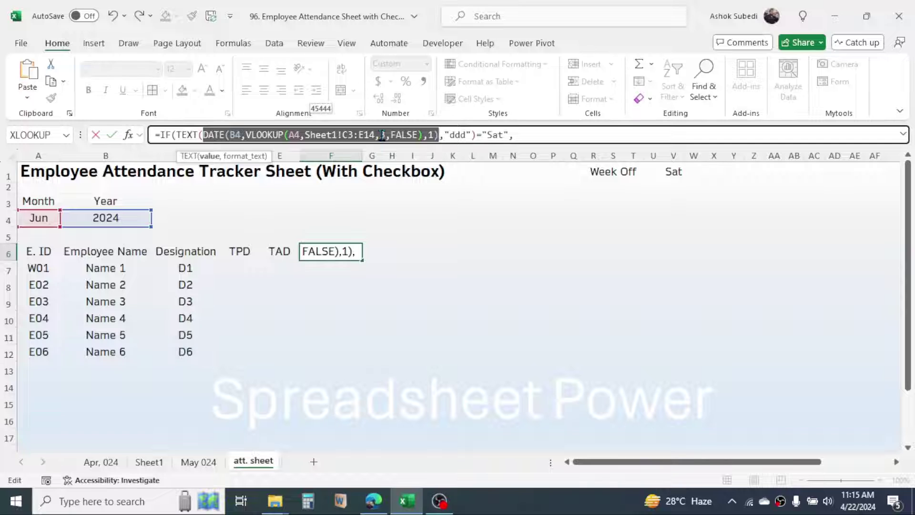
{"action": "right_click", "coordinate": [348, 130]}
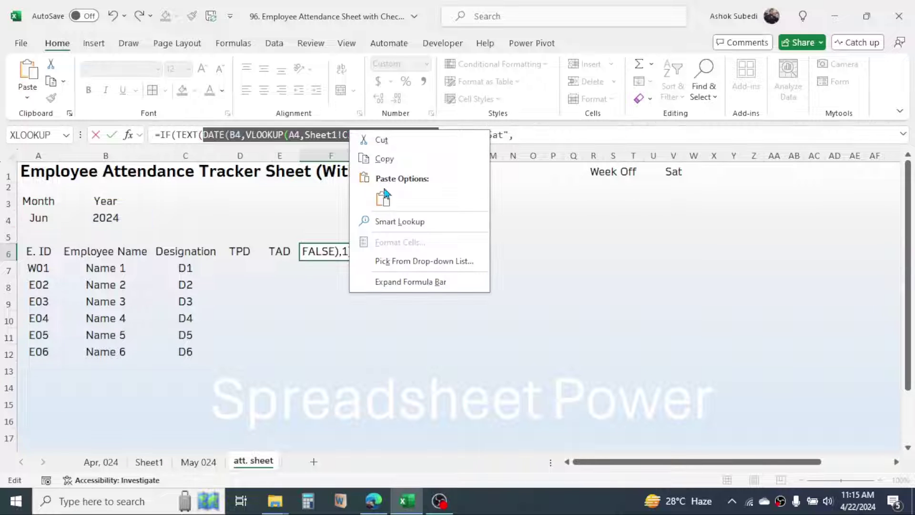
{"action": "left_click", "coordinate": [387, 161]}
{"action": "left_click", "coordinate": [521, 137]}
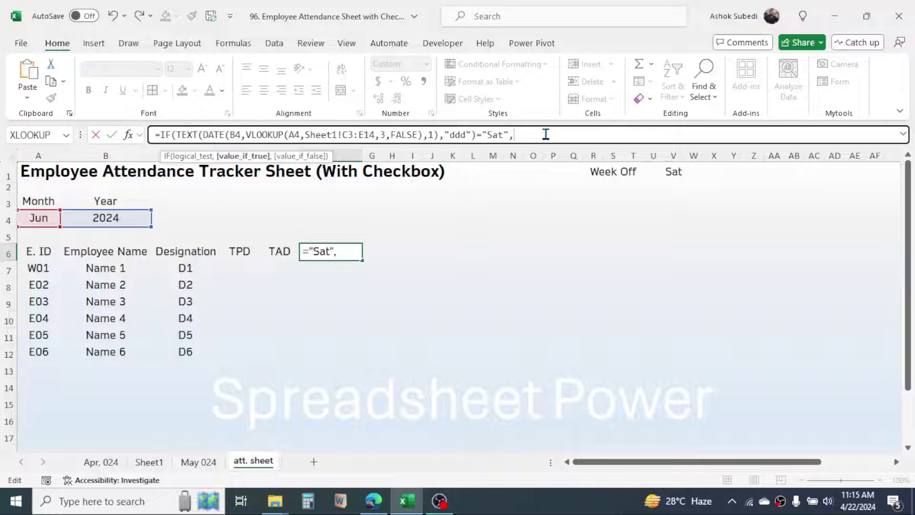
{"action": "key", "text": "ctrl+v"}
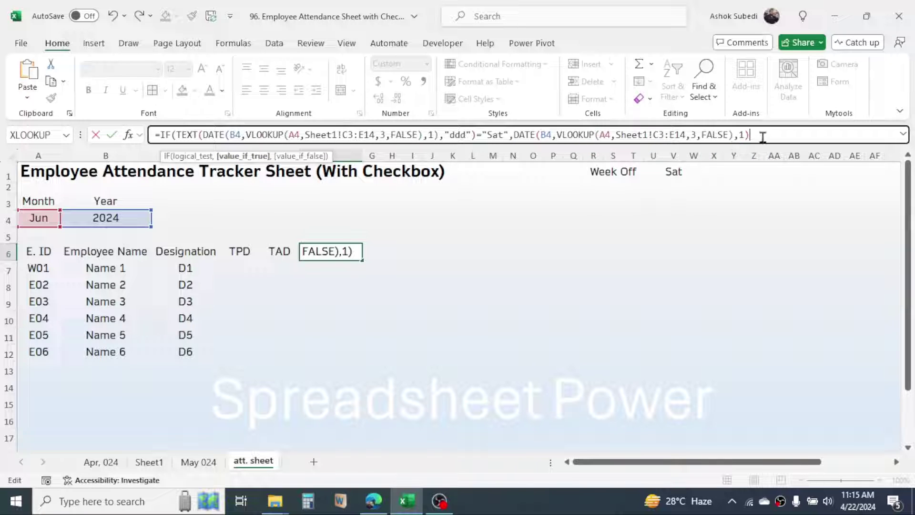
{"action": "type", "text": "+1"}
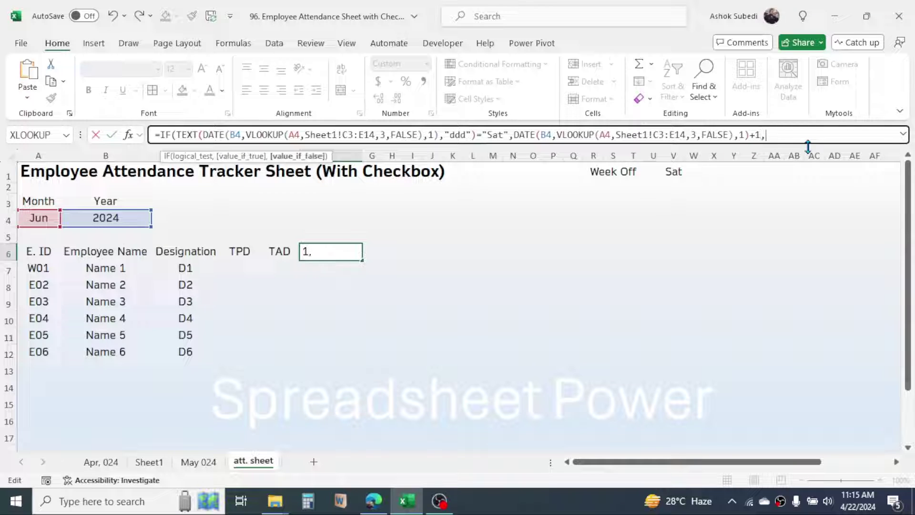
{"action": "type", "text": ","}
Supply the same DATE expression unchanged as the value if false in the F6 formula, and enter it.
{"action": "right_click", "coordinate": [782, 137]}
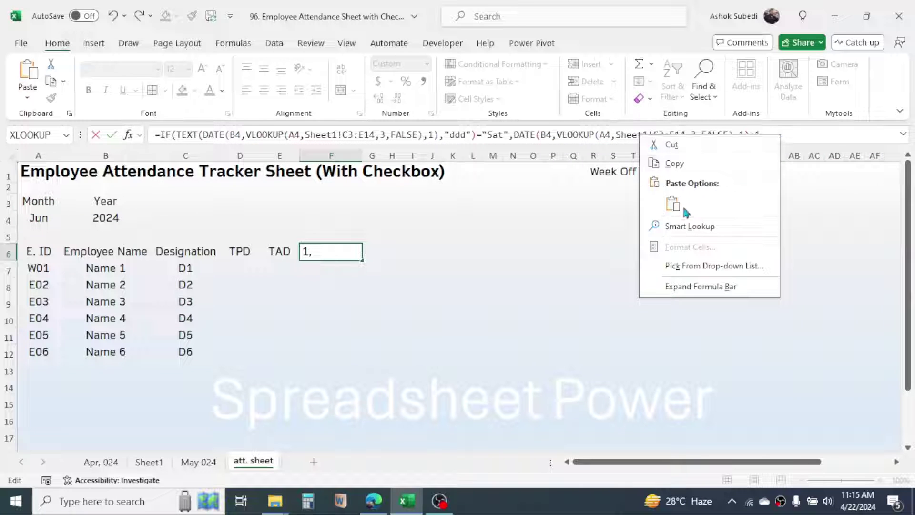
{"action": "left_click", "coordinate": [672, 204]}
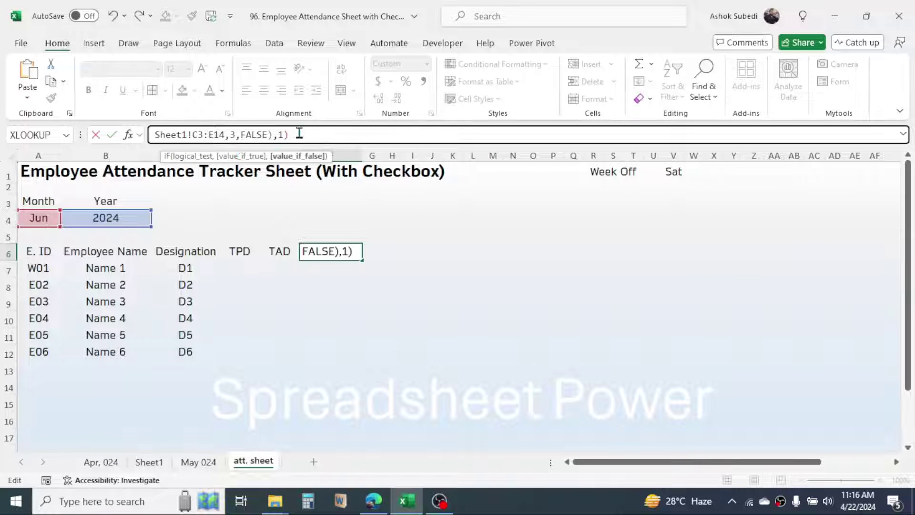
{"action": "key", "text": "Return"}
Choose May as the month in A4 to test the first-date formula in F6.
{"action": "left_click", "coordinate": [317, 257]}
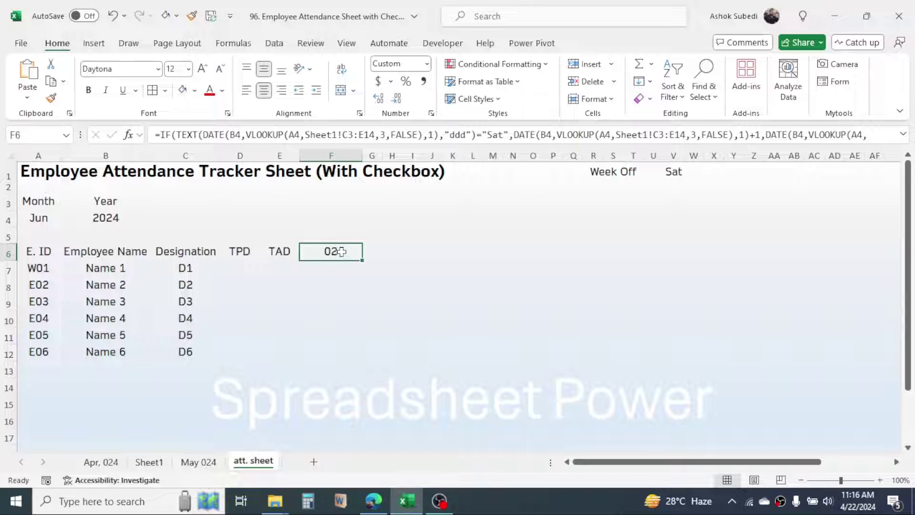
{"action": "left_click", "coordinate": [40, 217]}
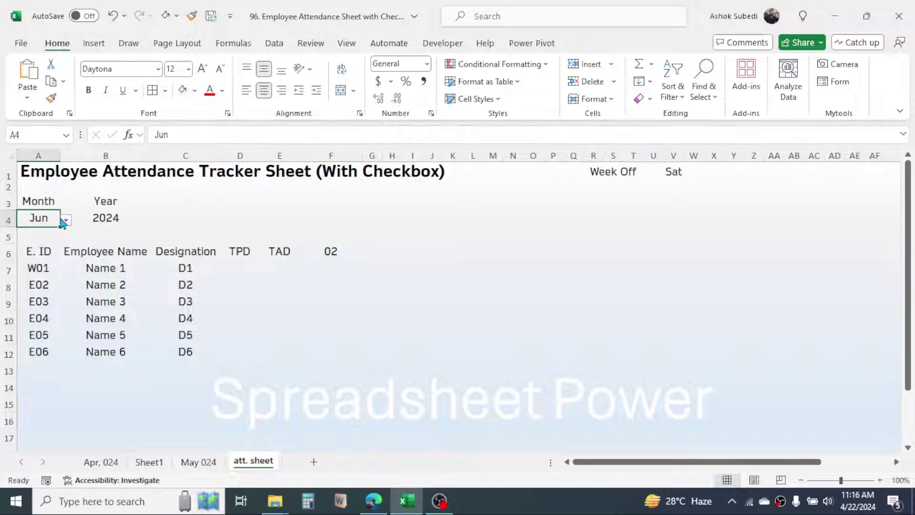
{"action": "left_click", "coordinate": [64, 220]}
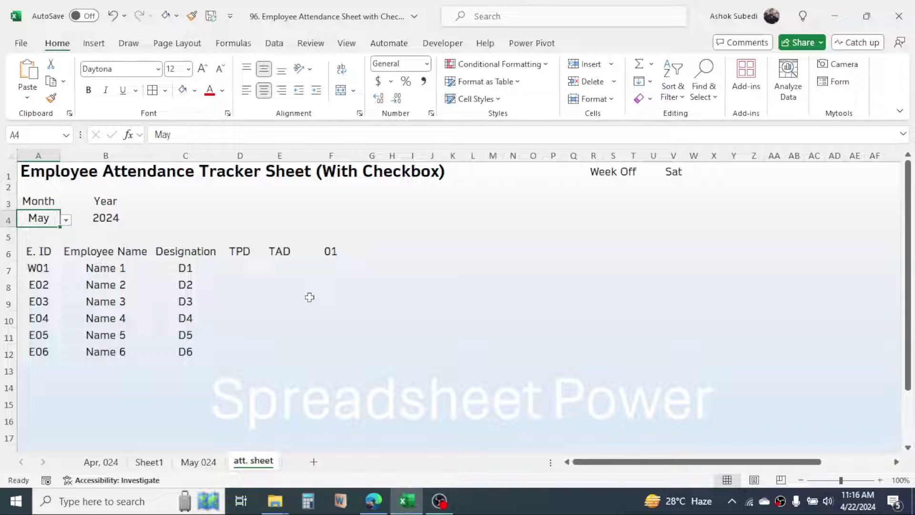
Format F6 as a short date, and replace that format with the custom number format dd.
{"action": "left_click", "coordinate": [331, 252]}
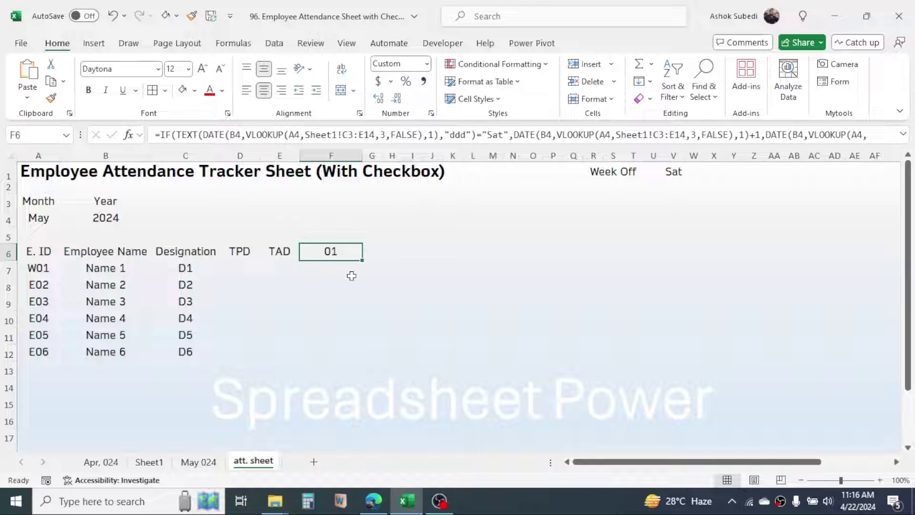
{"action": "left_click", "coordinate": [427, 63]}
{"action": "left_click", "coordinate": [400, 173]}
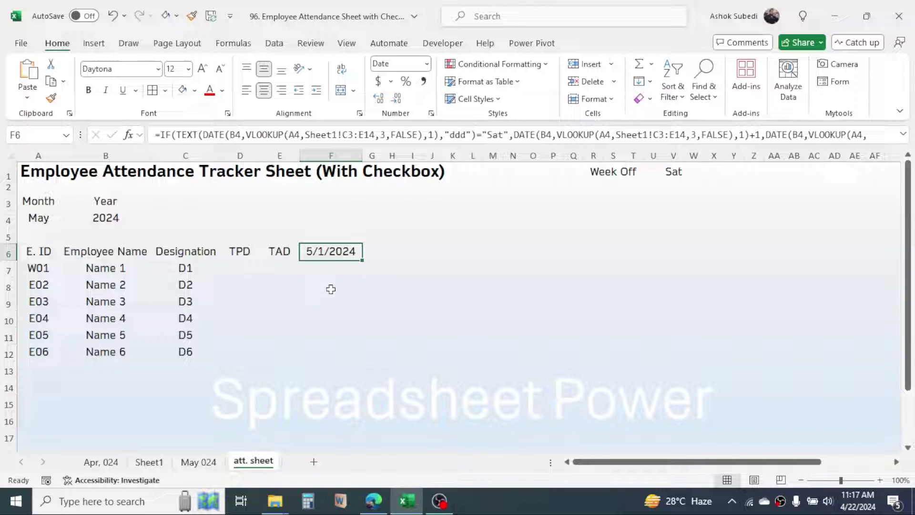
{"action": "right_click", "coordinate": [338, 252]}
{"action": "left_click", "coordinate": [381, 328]}
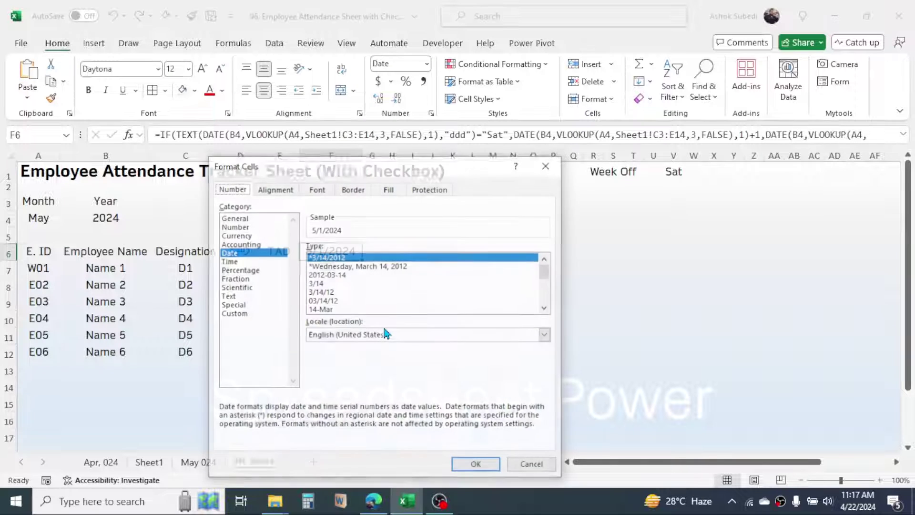
{"action": "left_click", "coordinate": [233, 314]}
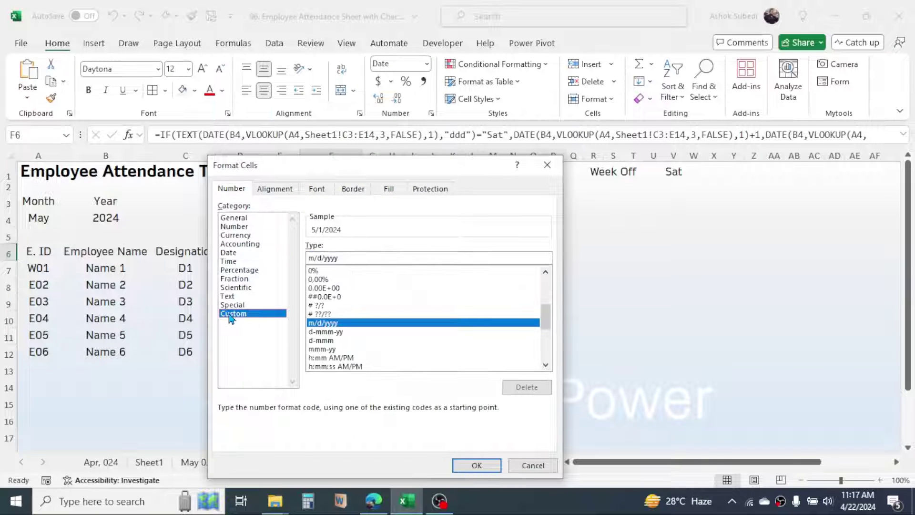
{"action": "double_click", "coordinate": [344, 258]}
{"action": "type", "text": "dd"}
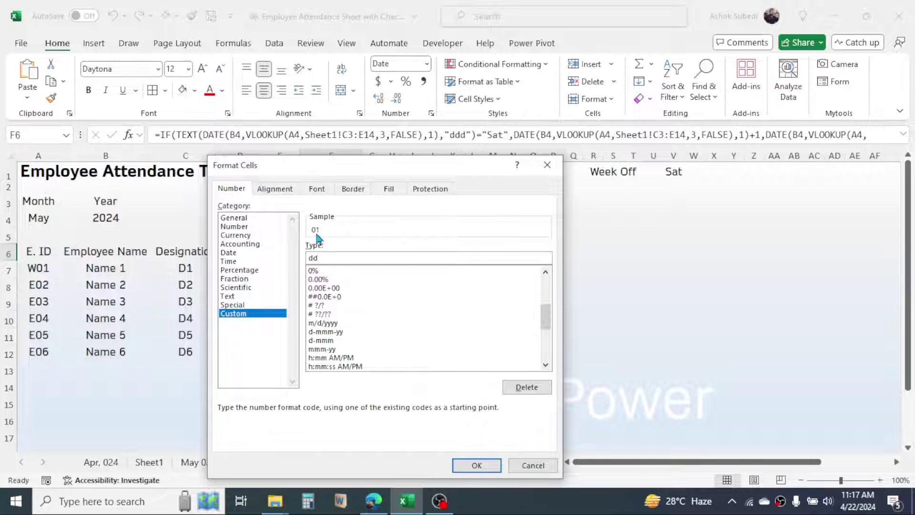
{"action": "left_click", "coordinate": [483, 464]}
{"action": "left_click", "coordinate": [374, 316]}
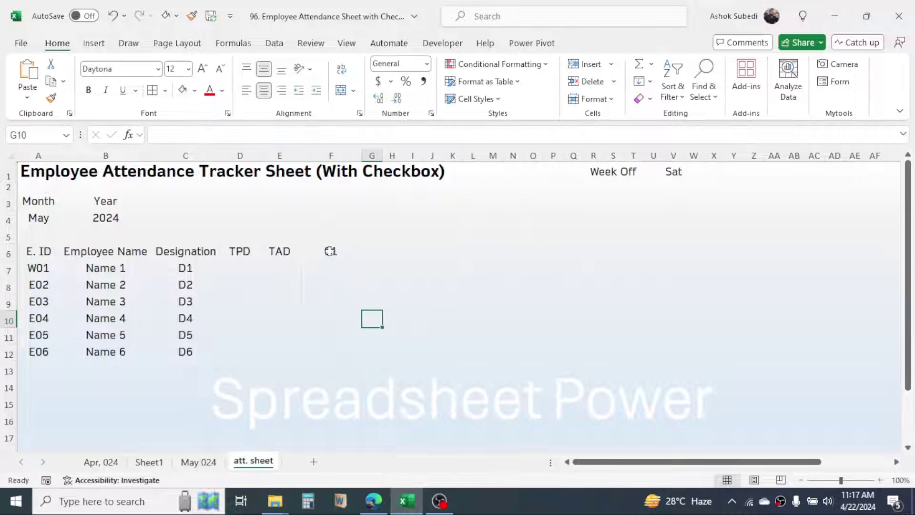
Enter the weekday formula =TEXT(F6,"ddd") in F5, directly above the first date.
{"action": "left_click", "coordinate": [330, 252]}
{"action": "key", "text": "Up"}
{"action": "left_click", "coordinate": [327, 271]}
{"action": "left_click", "coordinate": [339, 233]}
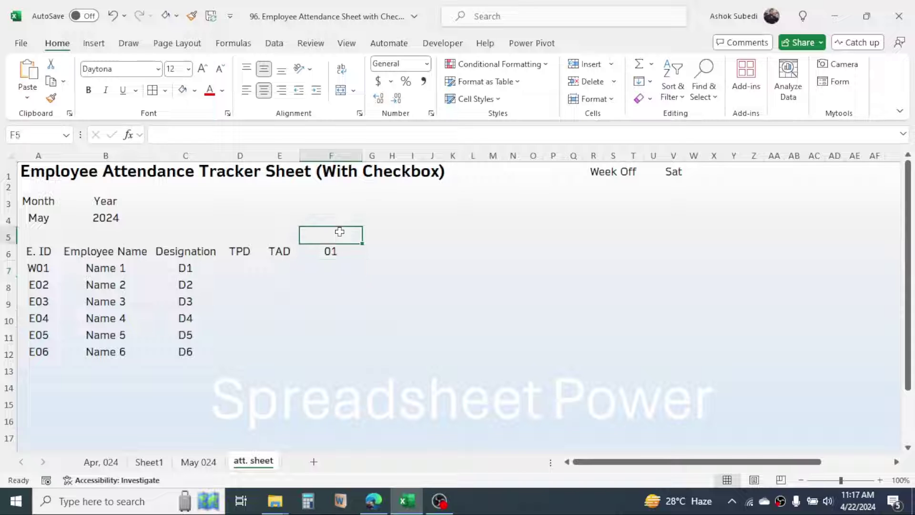
{"action": "left_click", "coordinate": [330, 249]}
{"action": "left_click", "coordinate": [336, 235]}
{"action": "type", "text": "="}
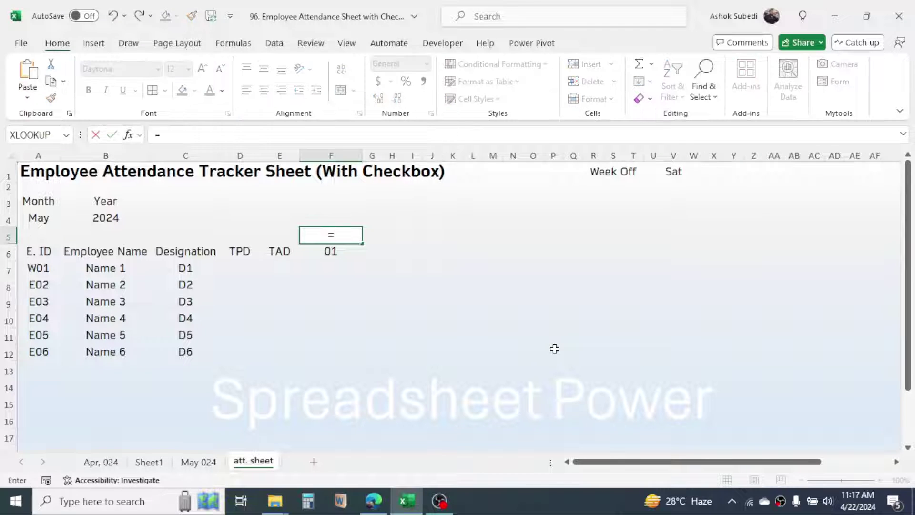
{"action": "type", "text": "TEXT("}
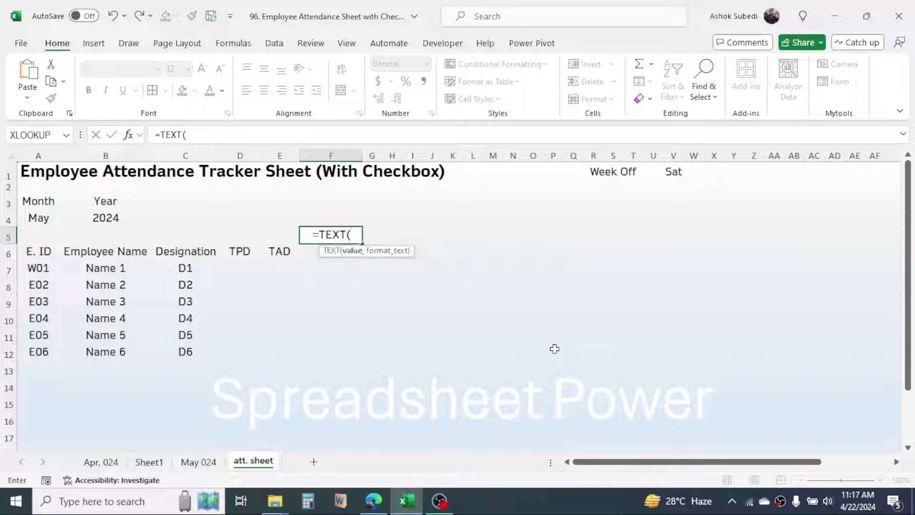
{"action": "left_click", "coordinate": [313, 252]}
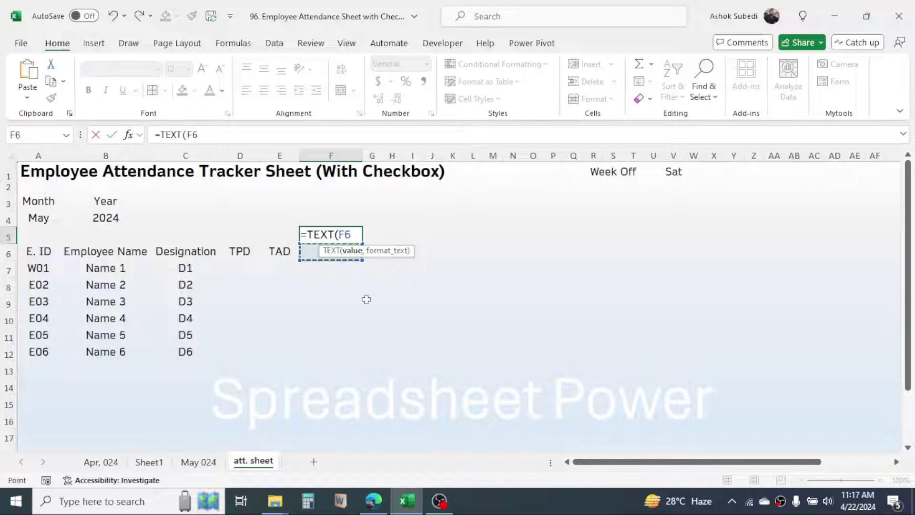
{"action": "type", "text": ","}
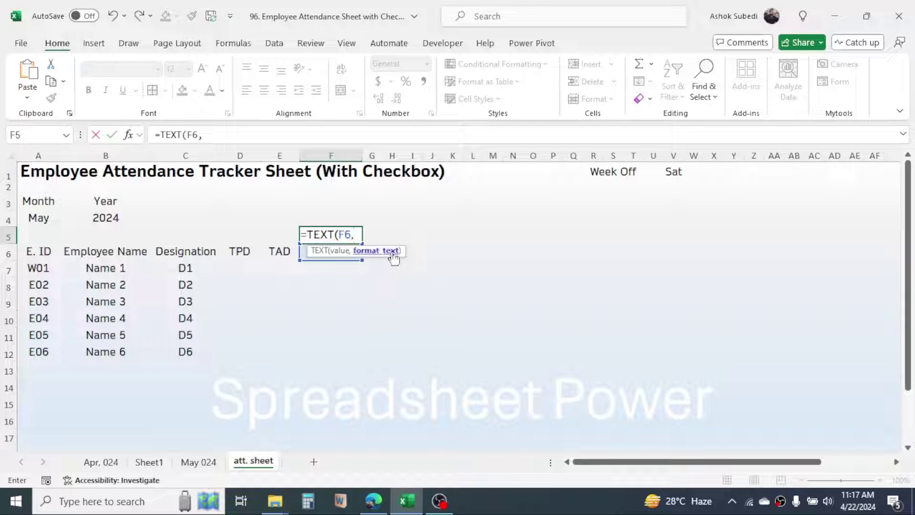
{"action": "type", "text": "\"ddd"}
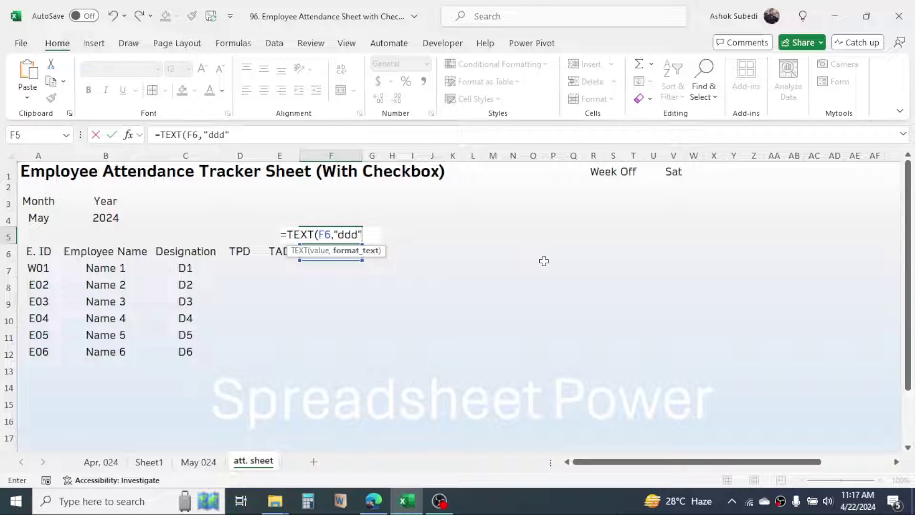
{"action": "type", "text": "\")"}
{"action": "key", "text": "Return"}
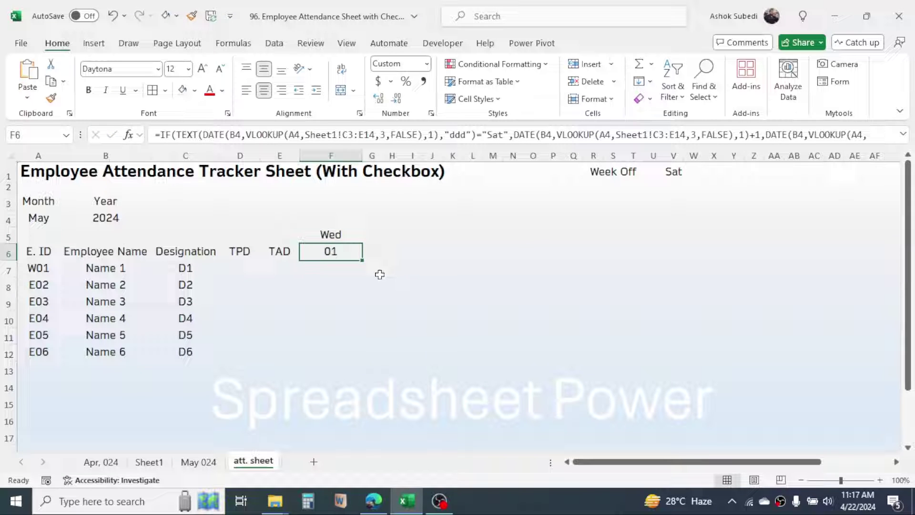
Switch the month in A4 to Jun to test the weekday and date headings, and set it back to May.
{"action": "left_click", "coordinate": [341, 234]}
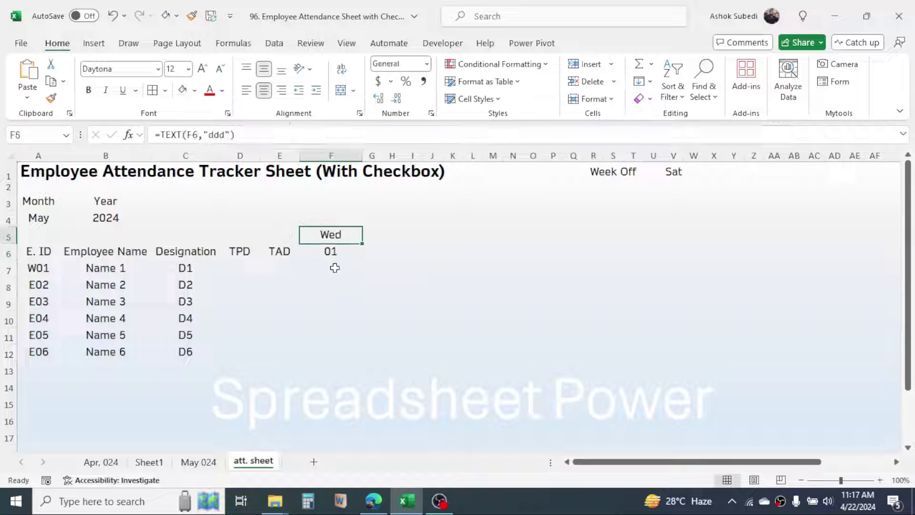
{"action": "left_click", "coordinate": [57, 219]}
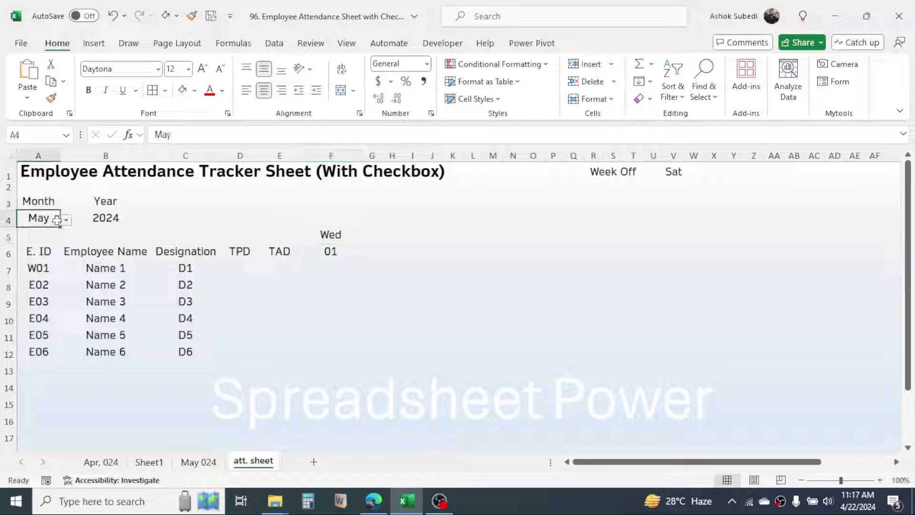
{"action": "left_click", "coordinate": [66, 220]}
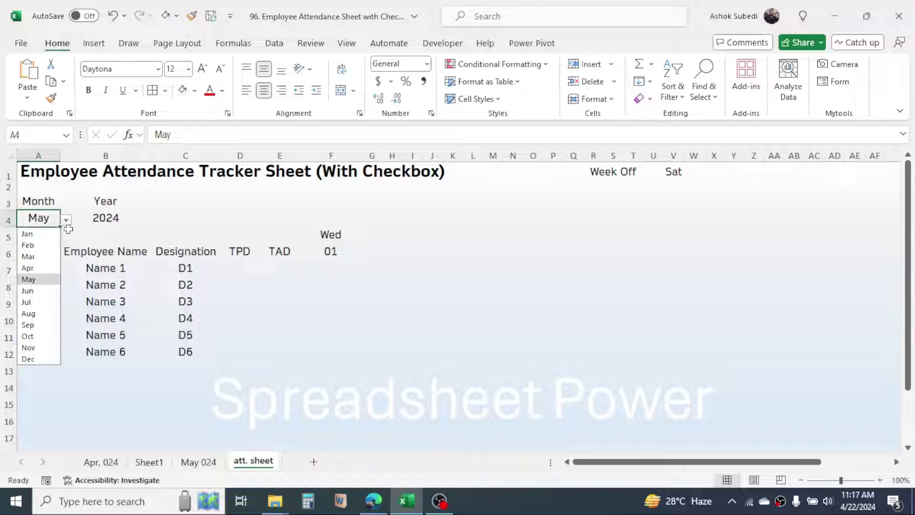
{"action": "left_click", "coordinate": [29, 291]}
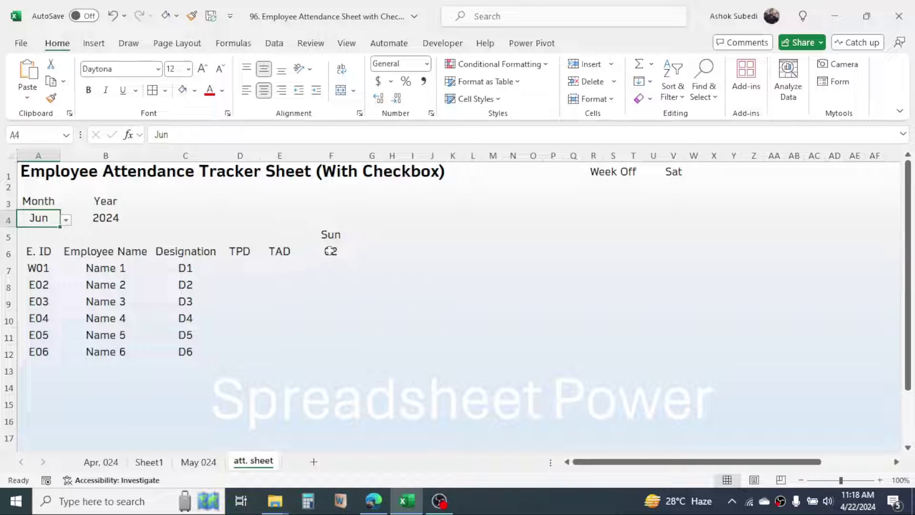
{"action": "left_click", "coordinate": [66, 219]}
{"action": "left_click", "coordinate": [36, 274]}
Begin an IF formula in G6 with the logical test F6<EOMONTH(F6,0).
{"action": "left_click", "coordinate": [372, 251]}
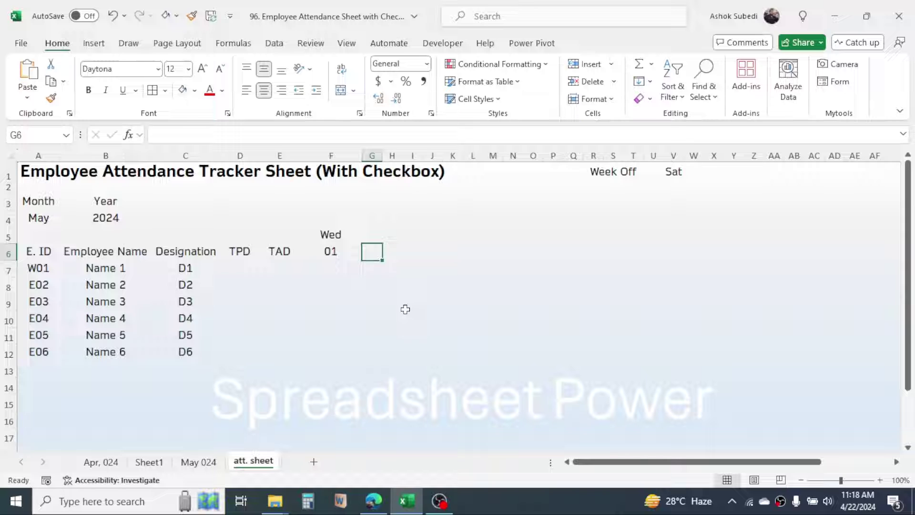
{"action": "type", "text": "=I"}
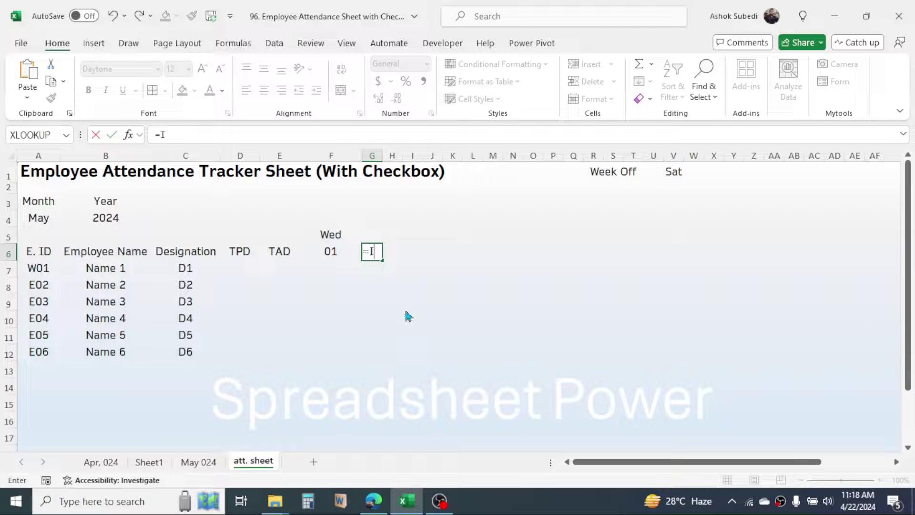
{"action": "type", "text": "F("}
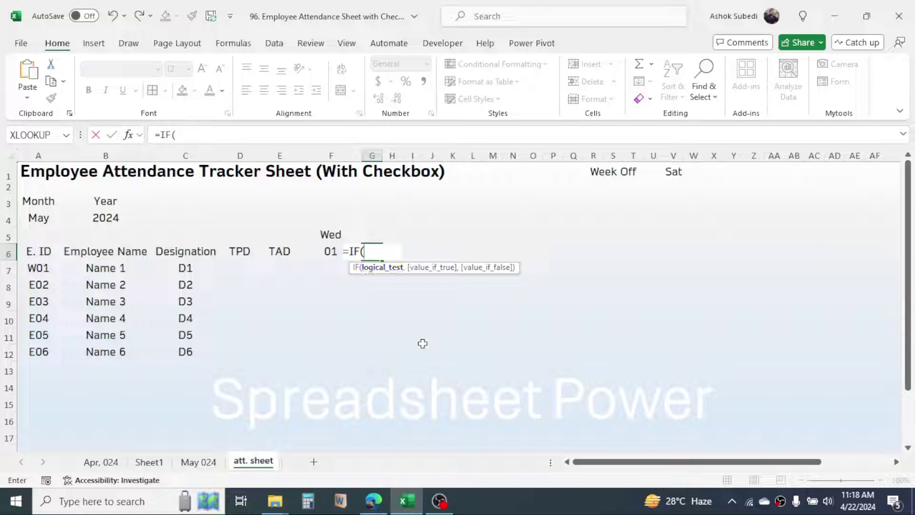
{"action": "left_click", "coordinate": [332, 250]}
{"action": "type", "text": "<EO"}
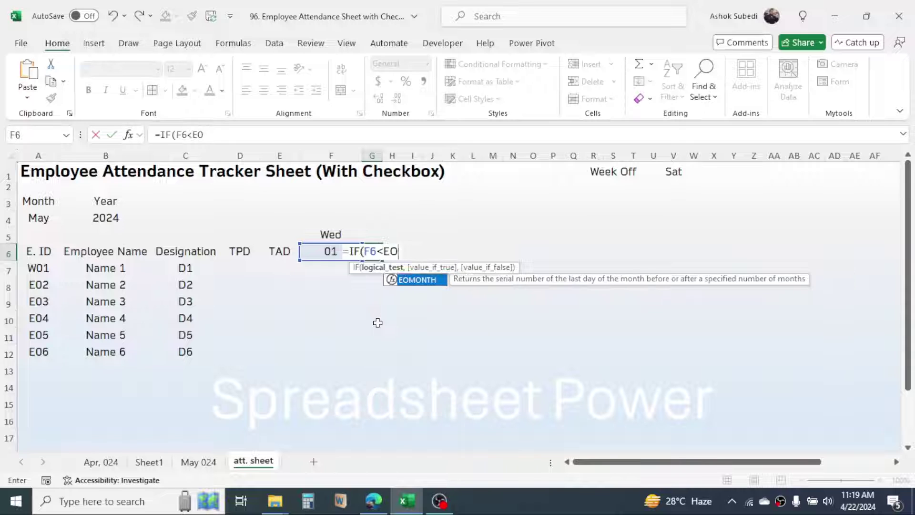
{"action": "type", "text": "MONTH"}
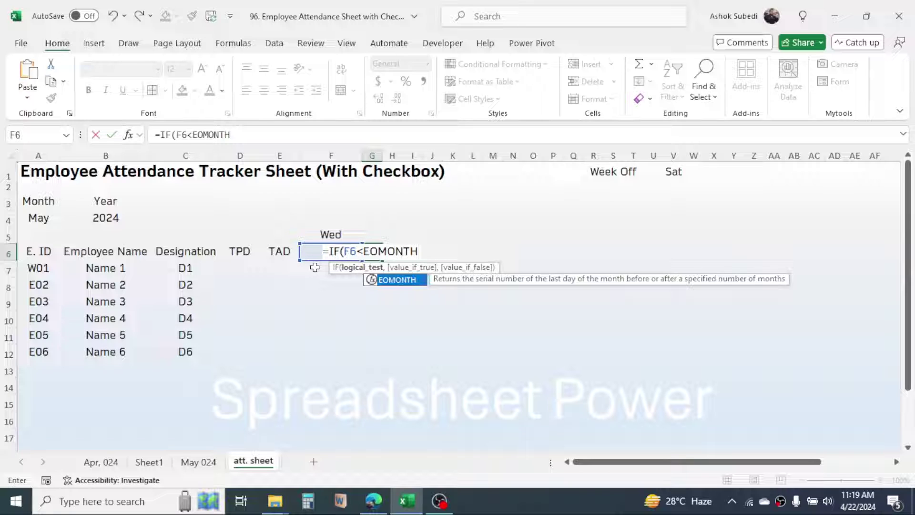
{"action": "type", "text": "("}
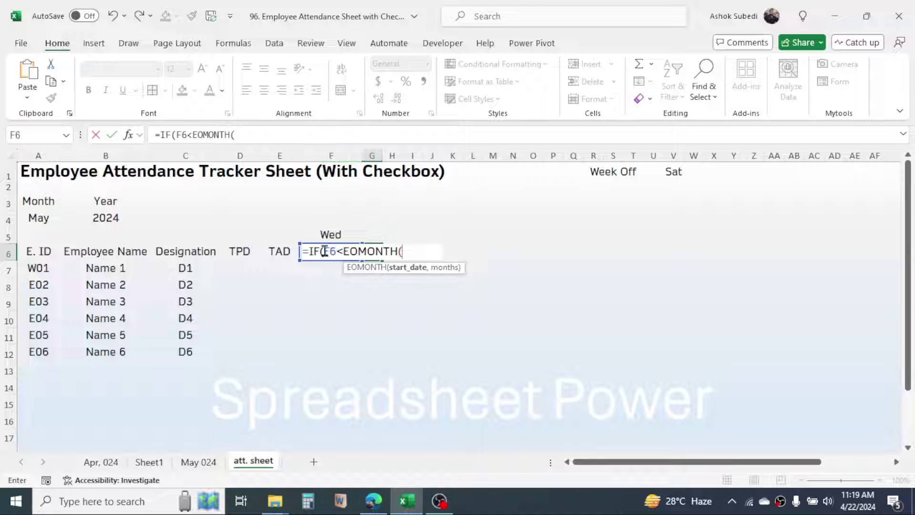
{"action": "type", "text": "F6,"}
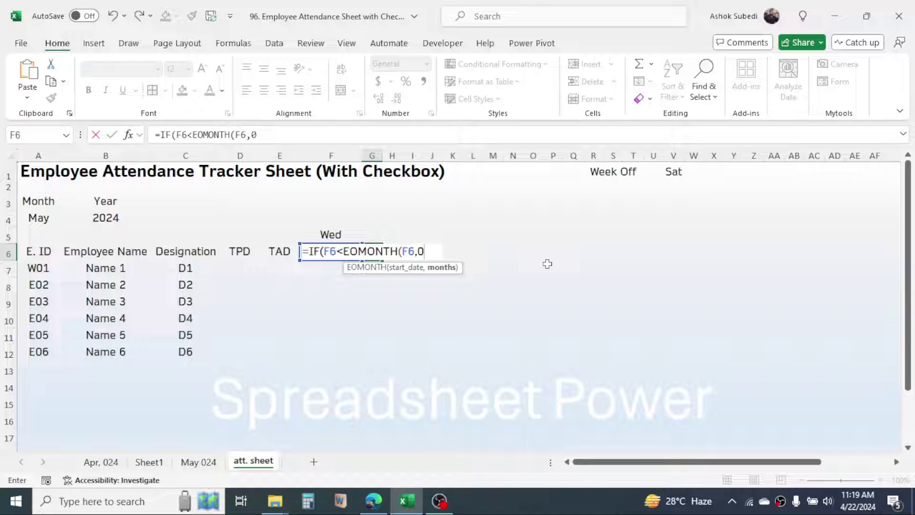
{"action": "type", "text": "0)"}
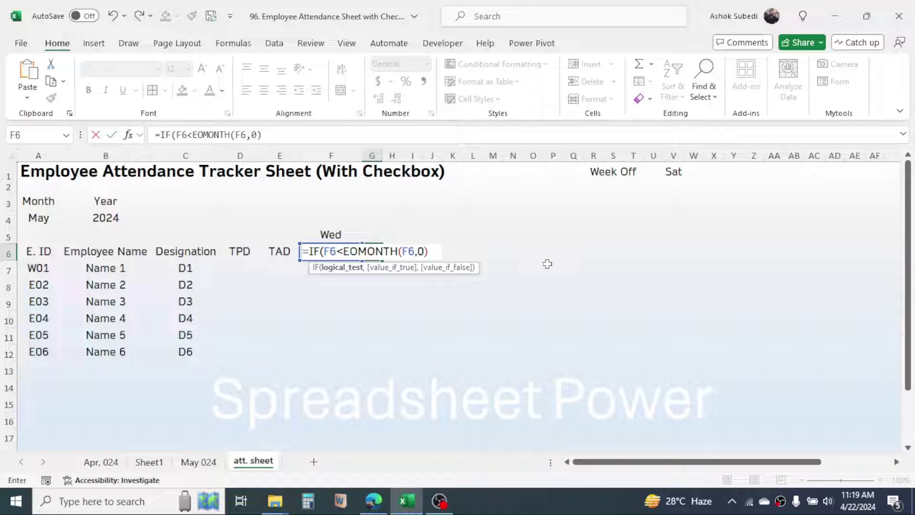
Add WORKDAY.INTL(F6,1,17) as the value if true in G6's IF formula, with weekend option 17 - Saturday only.
{"action": "type", "text": "(,"}
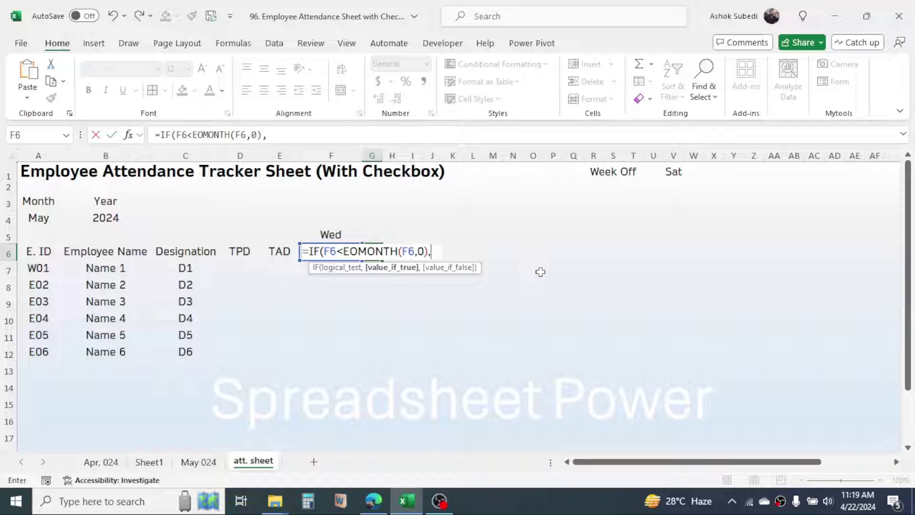
{"action": "type", "text": "WORK"}
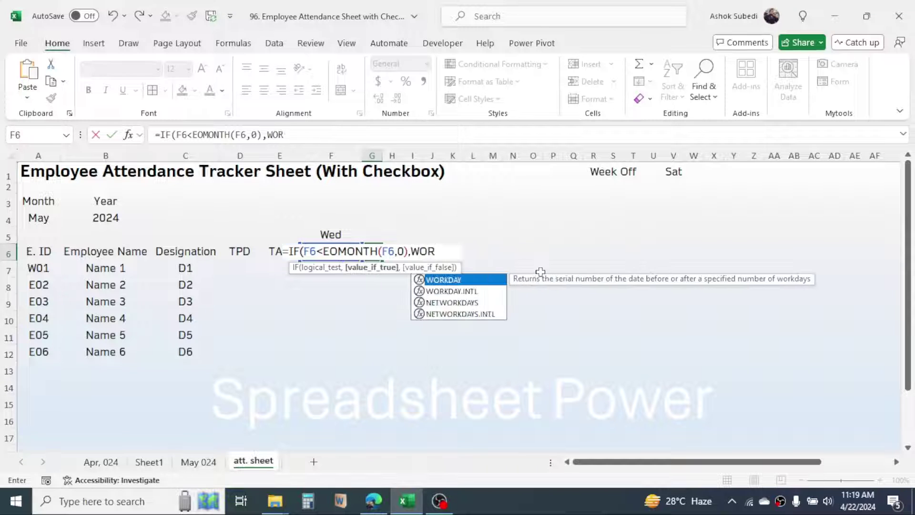
{"action": "left_click", "coordinate": [455, 296]}
{"action": "double_click", "coordinate": [455, 295]}
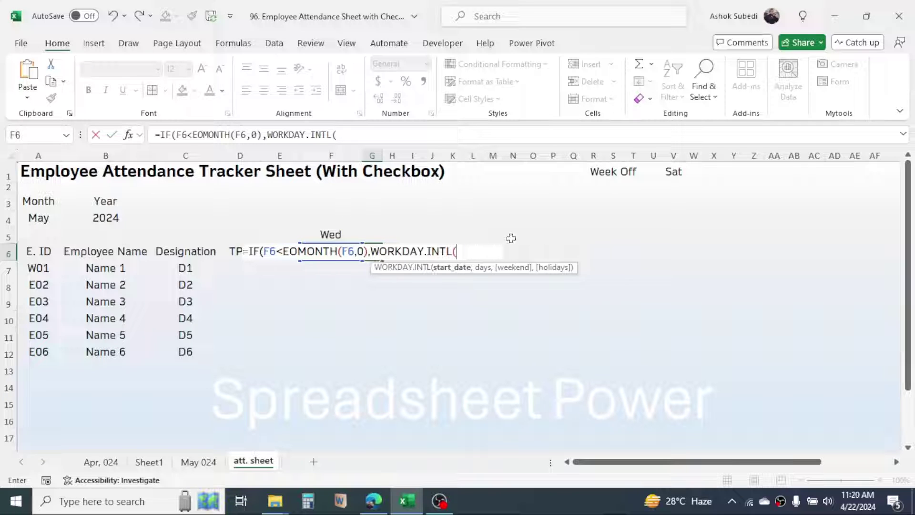
{"action": "type", "text": "F6"}
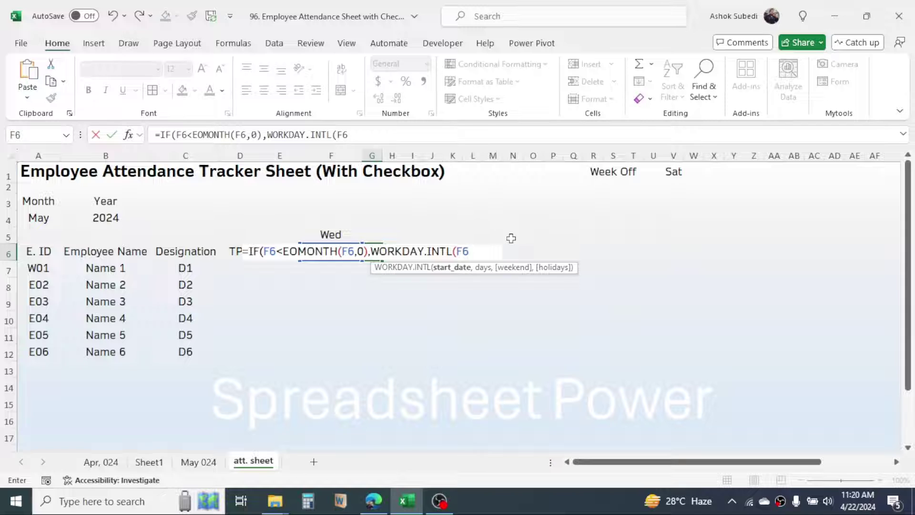
{"action": "type", "text": ","}
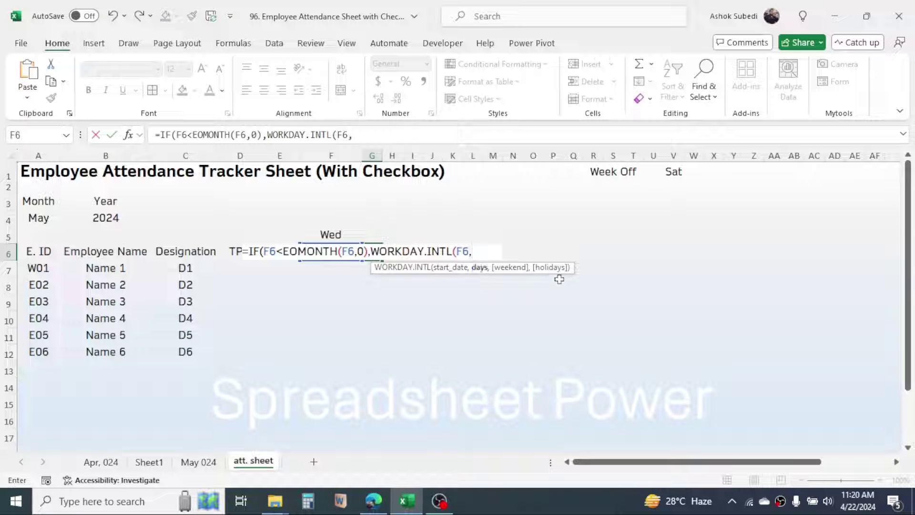
{"action": "type", "text": "1,"}
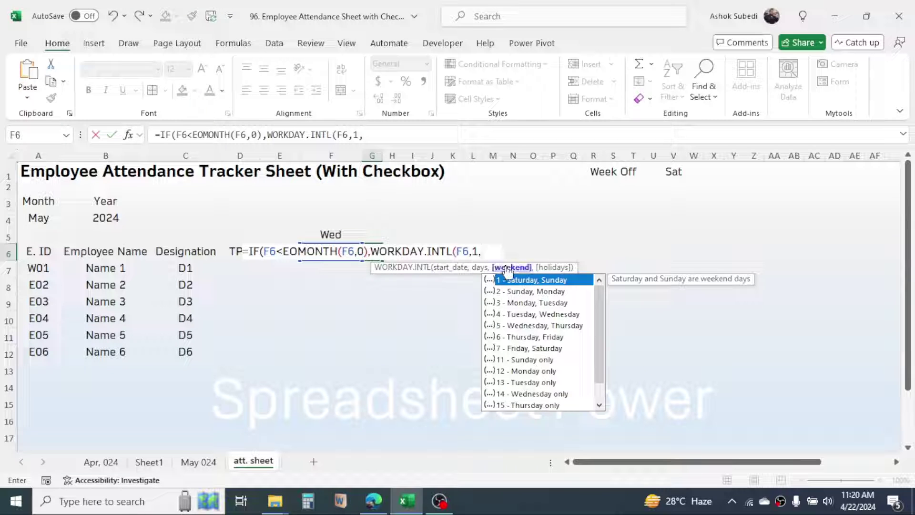
{"action": "scroll", "coordinate": [599, 310], "scroll_direction": "down", "scroll_amount": 1}
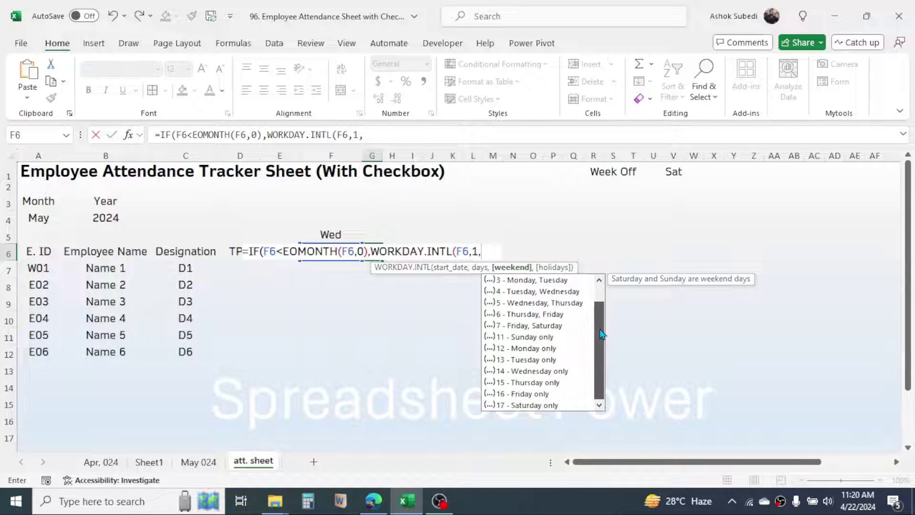
{"action": "double_click", "coordinate": [529, 405]}
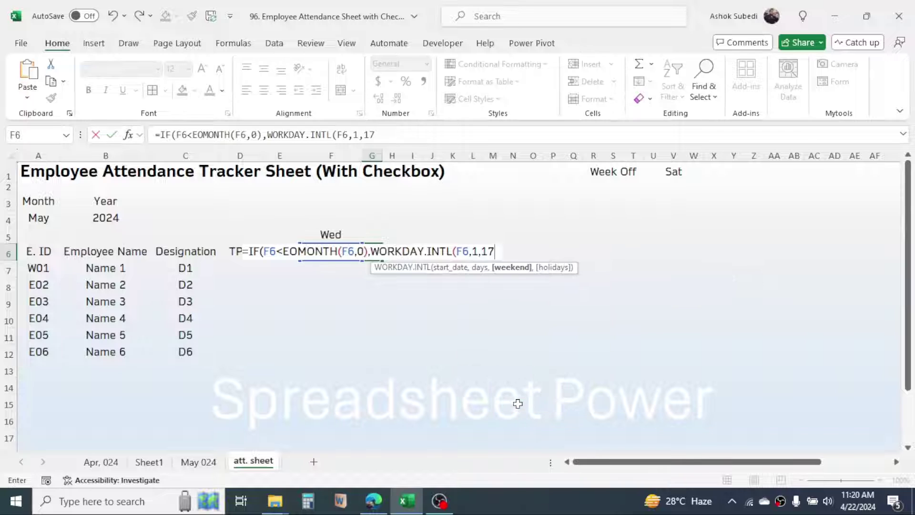
Finish the IF formula in G6 with an empty string "" as the value if false, and enter it.
{"action": "type", "text": "),"}
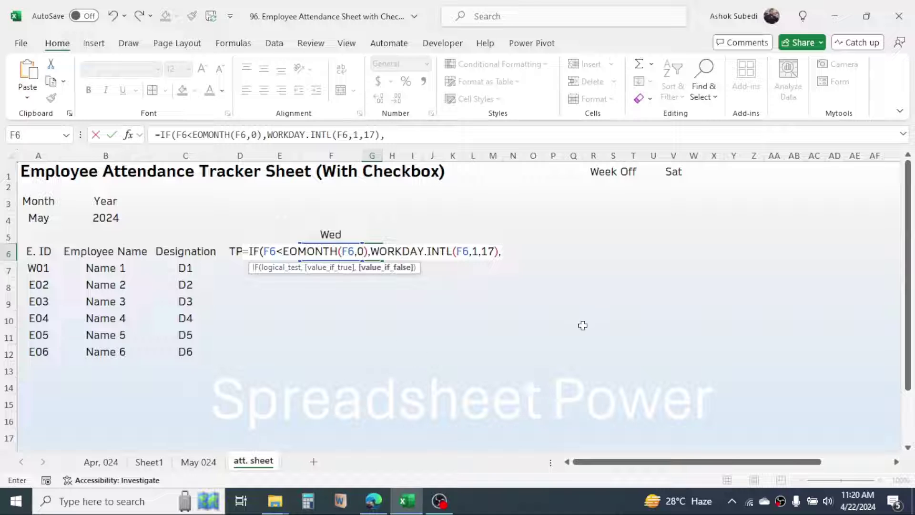
{"action": "type", "text": "\"\""}
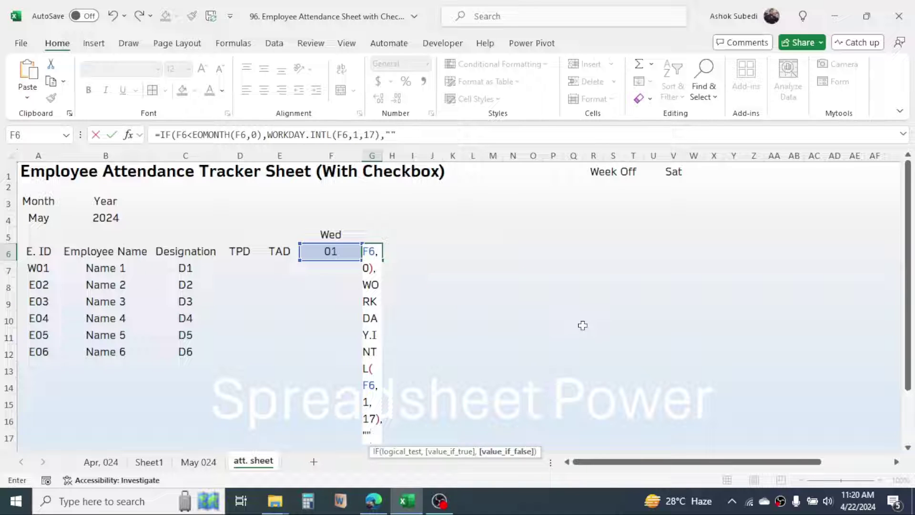
{"action": "type", "text": ")"}
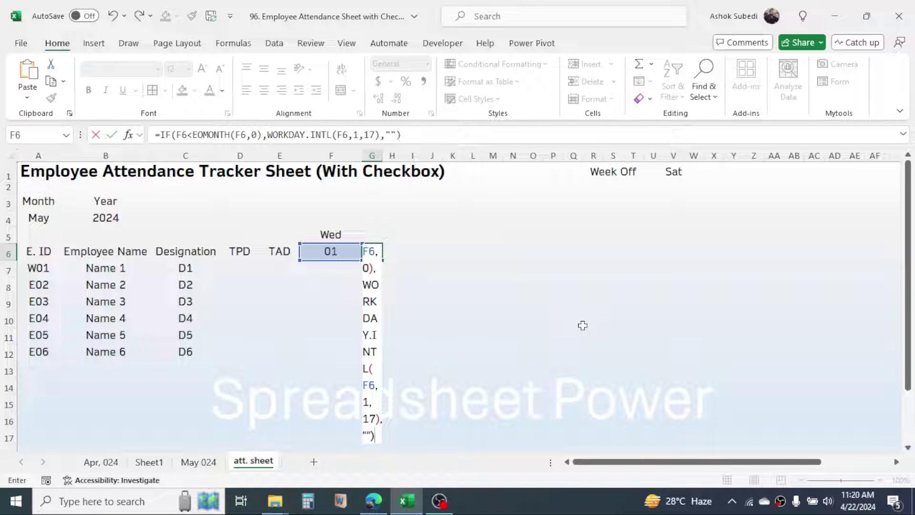
{"action": "key", "text": "Return"}
Widen column G, copy F6's date format onto G6 with Format Painter, and narrow the column again.
{"action": "left_click", "coordinate": [365, 248]}
{"action": "left_click_drag", "start_coordinate": [382, 156], "coordinate": [421, 155]}
{"action": "left_click", "coordinate": [335, 253]}
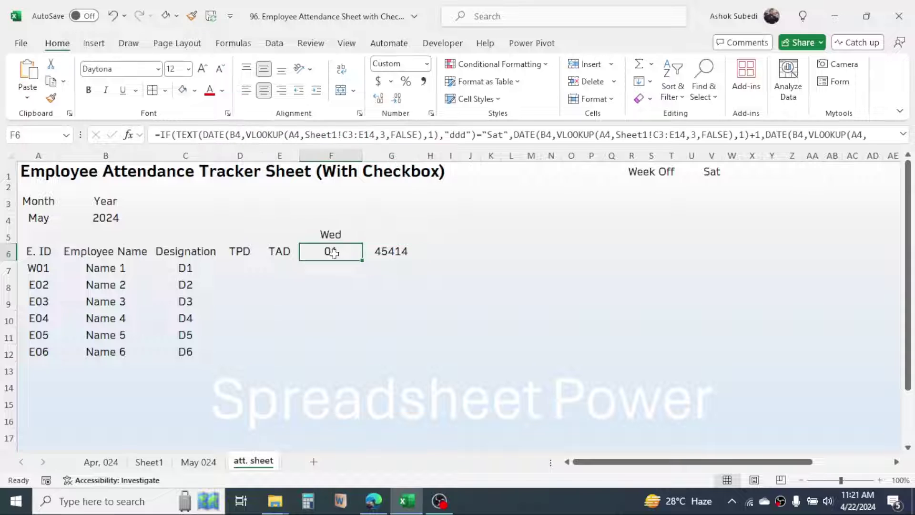
{"action": "left_click", "coordinate": [53, 99]}
{"action": "left_click", "coordinate": [391, 252]}
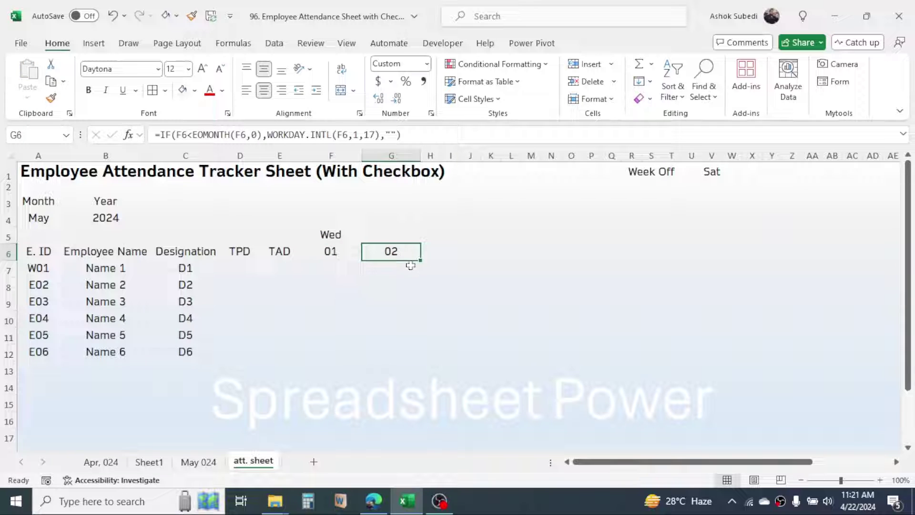
{"action": "left_click_drag", "start_coordinate": [421, 156], "coordinate": [399, 155]}
Fill the weekday formula from F5 into G5, and extend G5:G6 across to column AJ.
{"action": "left_click", "coordinate": [348, 230]}
{"action": "left_click_drag", "start_coordinate": [362, 243], "coordinate": [834, 238]}
{"action": "left_click", "coordinate": [486, 301]}
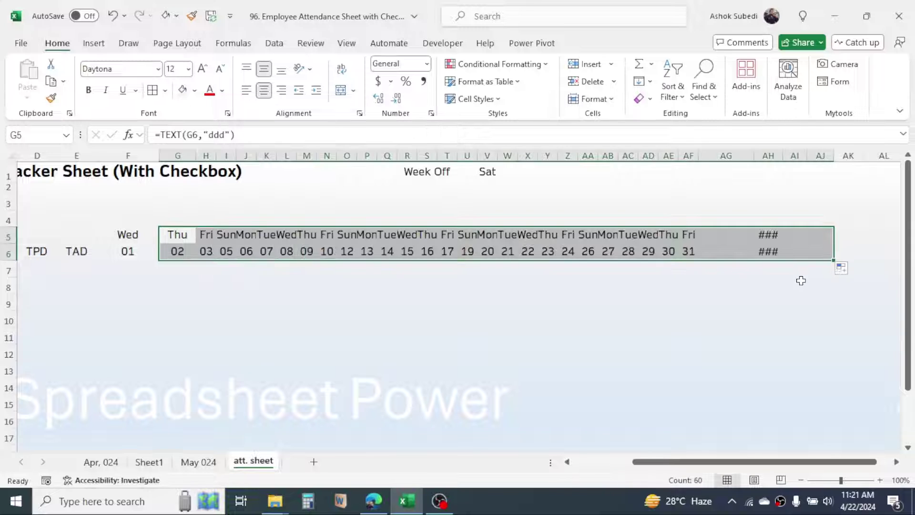
{"action": "left_click", "coordinate": [689, 251]}
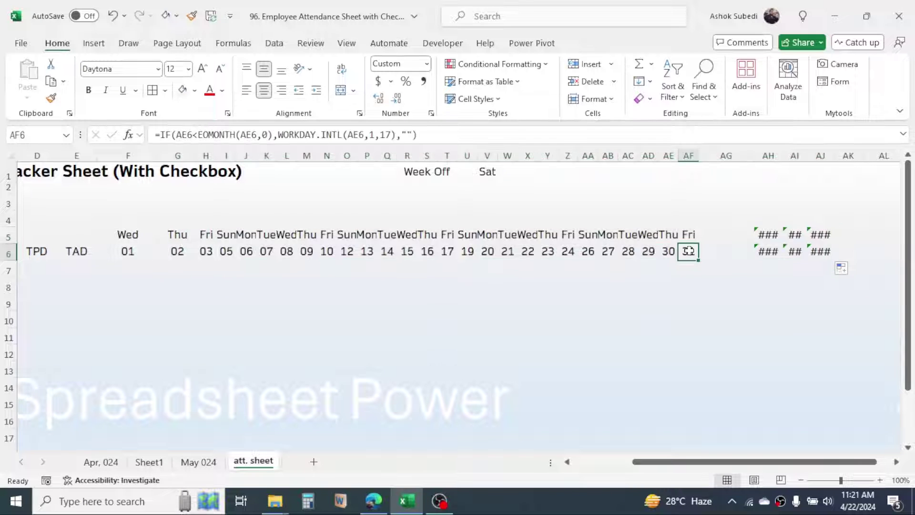
Clear the surplus heading formulas from columns AG through AJ.
{"action": "left_click_drag", "start_coordinate": [717, 155], "coordinate": [826, 159]}
{"action": "key", "text": "Delete"}
{"action": "left_click_drag", "start_coordinate": [637, 461], "coordinate": [663, 478]}
{"action": "left_click_drag", "start_coordinate": [635, 463], "coordinate": [618, 469]}
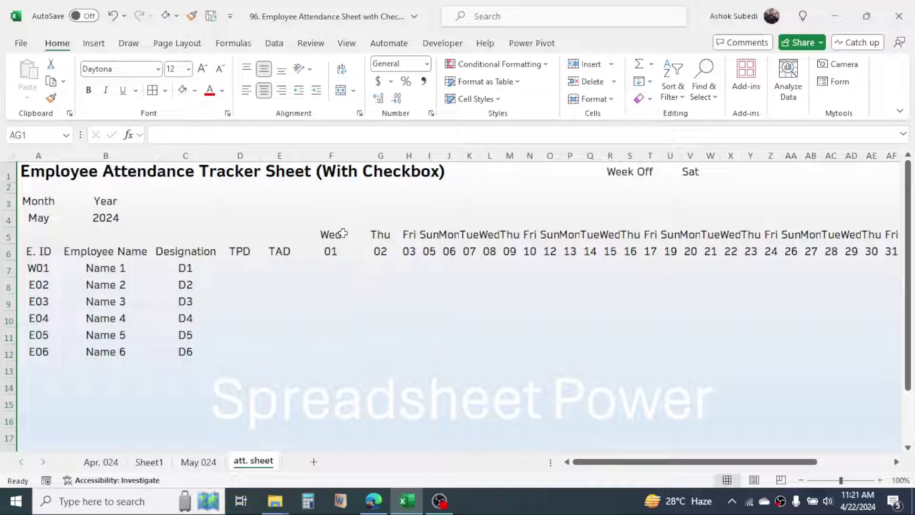
Set the text orientation of the weekday headings in F5:AF5 to 90 degrees so they read upward.
{"action": "left_click_drag", "start_coordinate": [344, 237], "coordinate": [760, 233]}
{"action": "right_click", "coordinate": [644, 234]}
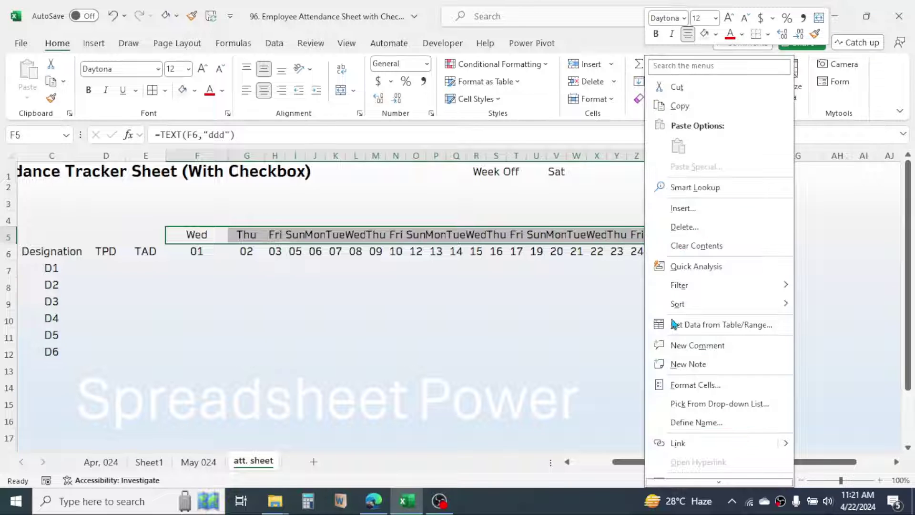
{"action": "left_click", "coordinate": [696, 384]}
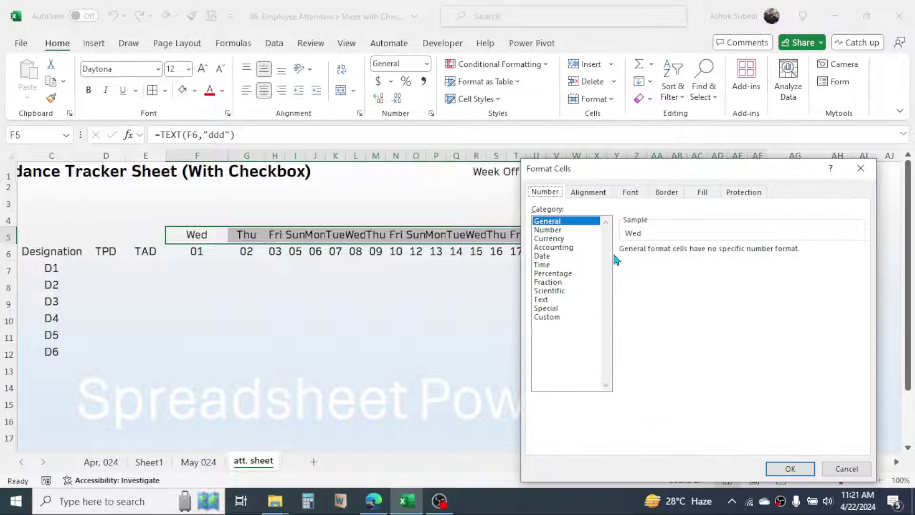
{"action": "left_click", "coordinate": [591, 193]}
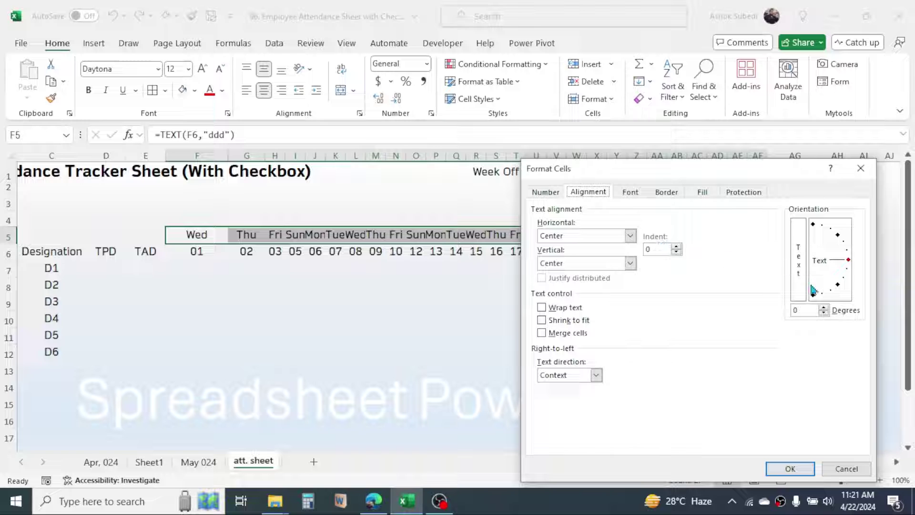
{"action": "left_click_drag", "start_coordinate": [849, 261], "coordinate": [813, 227]}
{"action": "left_click", "coordinate": [791, 468]}
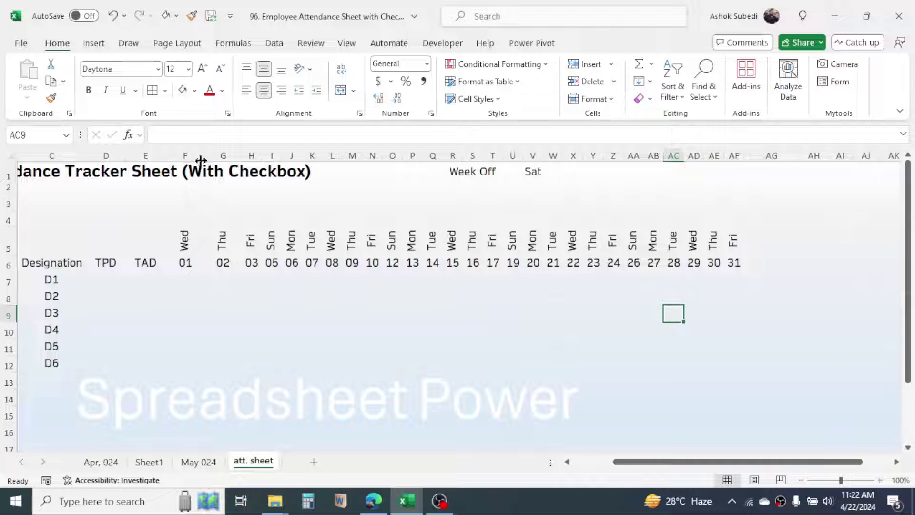
Narrow columns F through AF to one equal width that just fits the weekday and date headings.
{"action": "left_click_drag", "start_coordinate": [202, 159], "coordinate": [729, 198]}
{"action": "left_click_drag", "start_coordinate": [742, 156], "coordinate": [744, 155]}
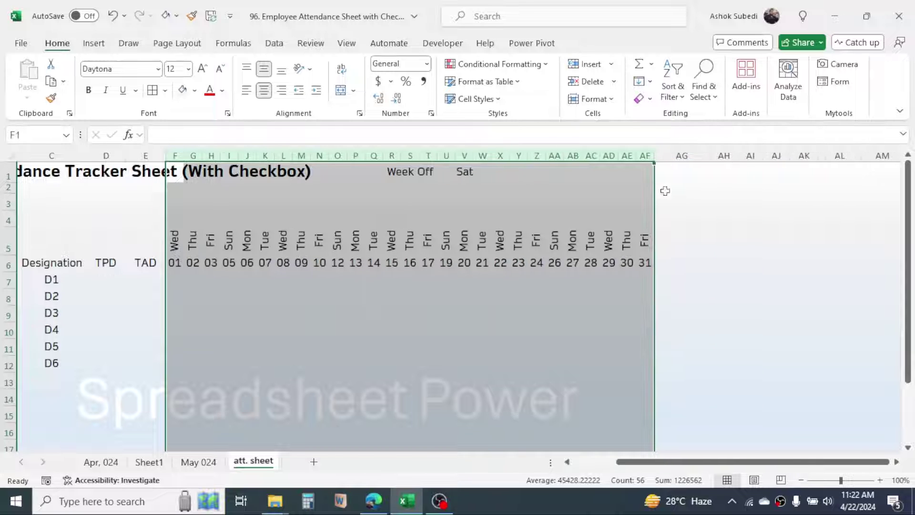
{"action": "left_click", "coordinate": [409, 313]}
{"action": "scroll", "coordinate": [311, 243], "scroll_direction": "left", "scroll_amount": 2}
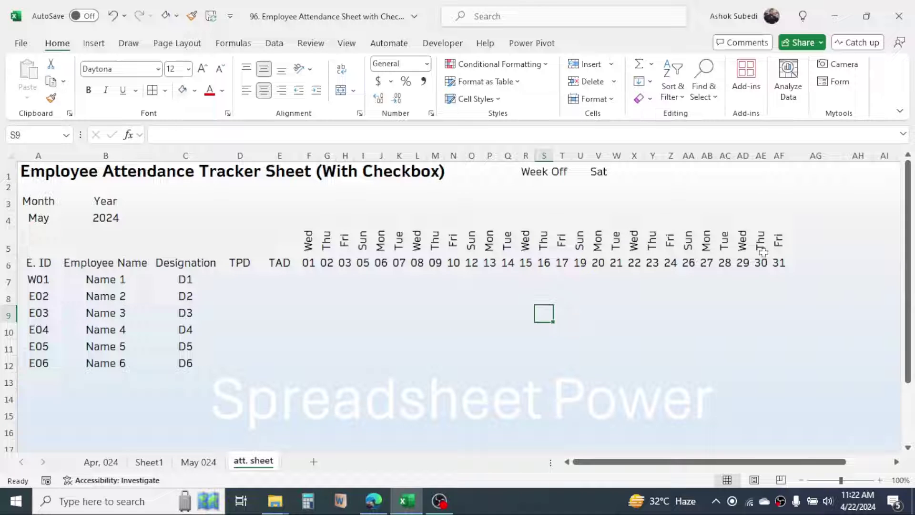
Switch the month in A4 to Feb to test the headings, and inspect the last date formula in AF6.
{"action": "left_click", "coordinate": [42, 220]}
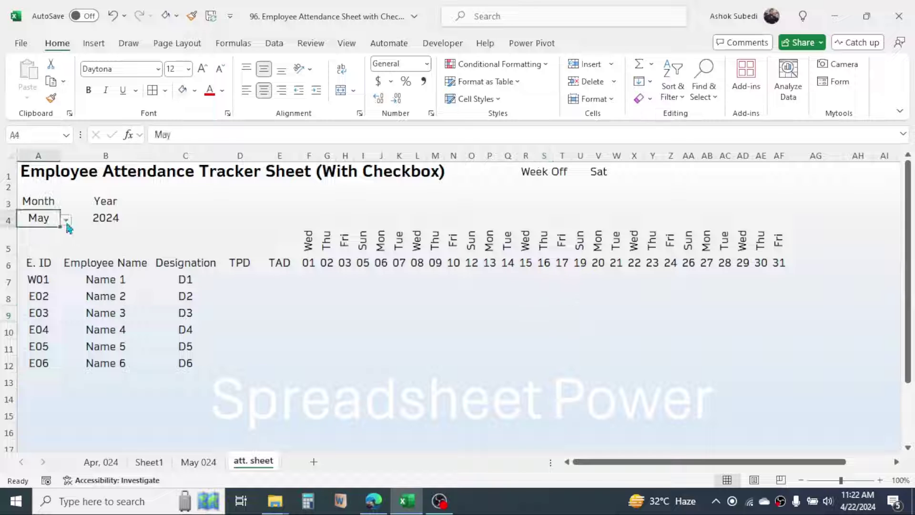
{"action": "left_click", "coordinate": [66, 221]}
{"action": "left_click", "coordinate": [35, 245]}
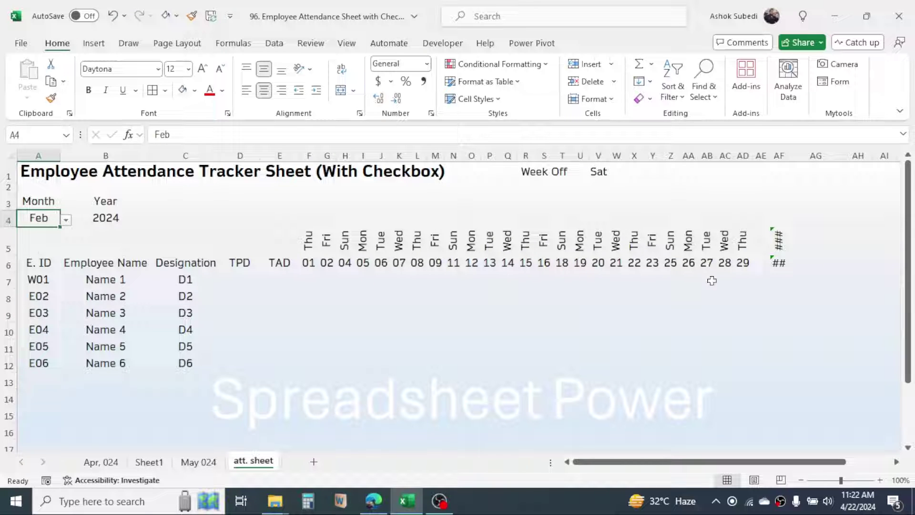
{"action": "left_click", "coordinate": [779, 263]}
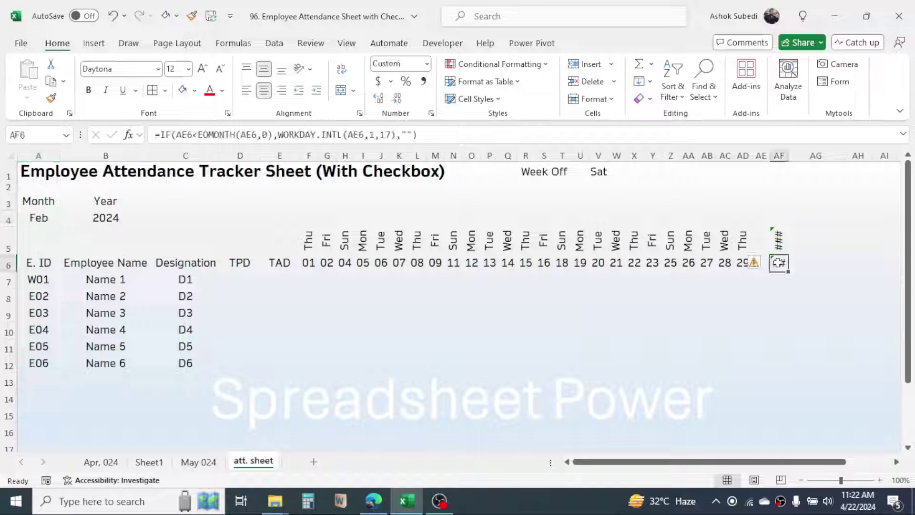
{"action": "left_click", "coordinate": [489, 296]}
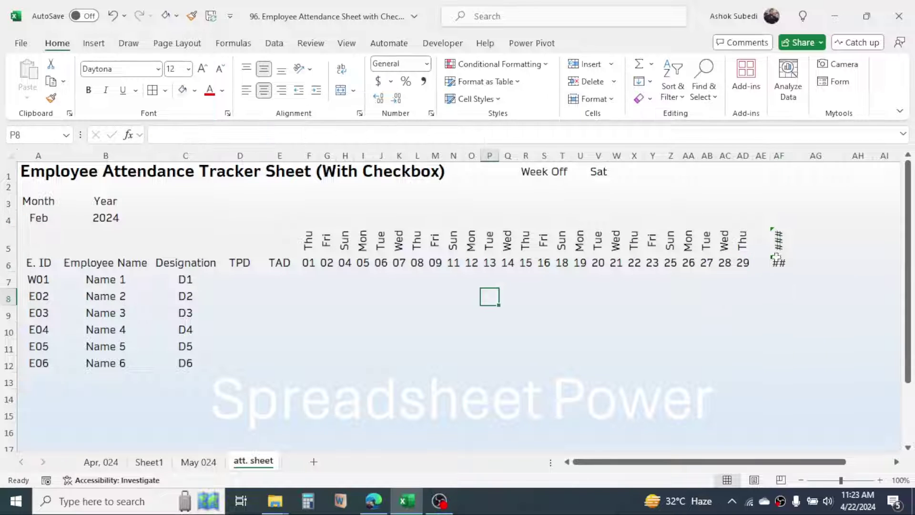
Wrap the date formula in G6 in IFERROR, with an empty string "" as the error value.
{"action": "left_click", "coordinate": [328, 263]}
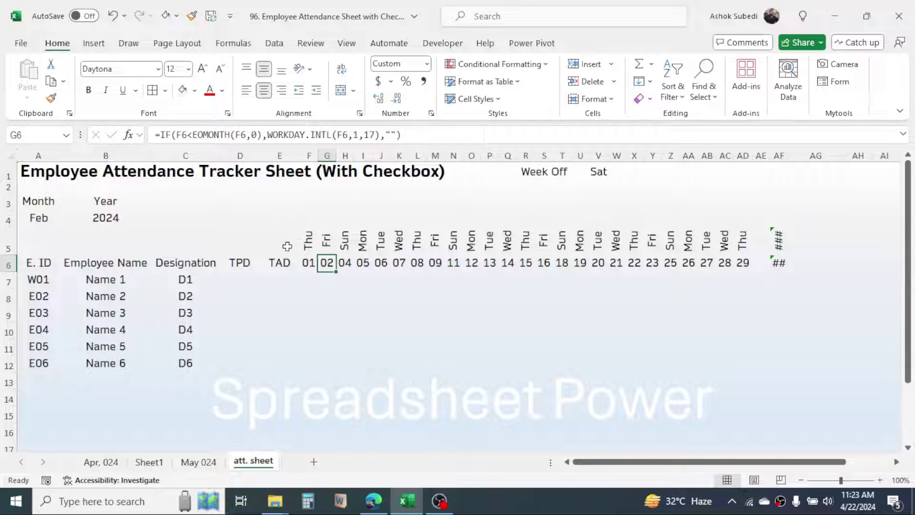
{"action": "left_click", "coordinate": [162, 136]}
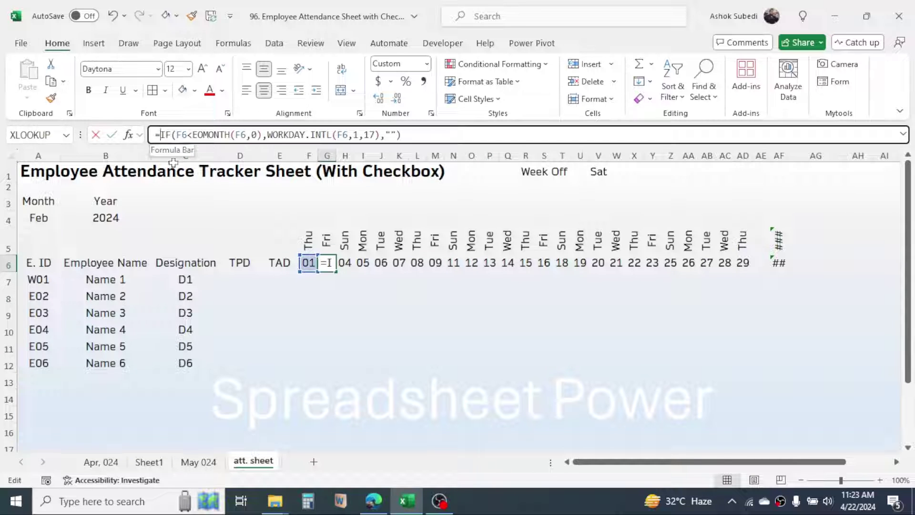
{"action": "type", "text": "IFERROR"}
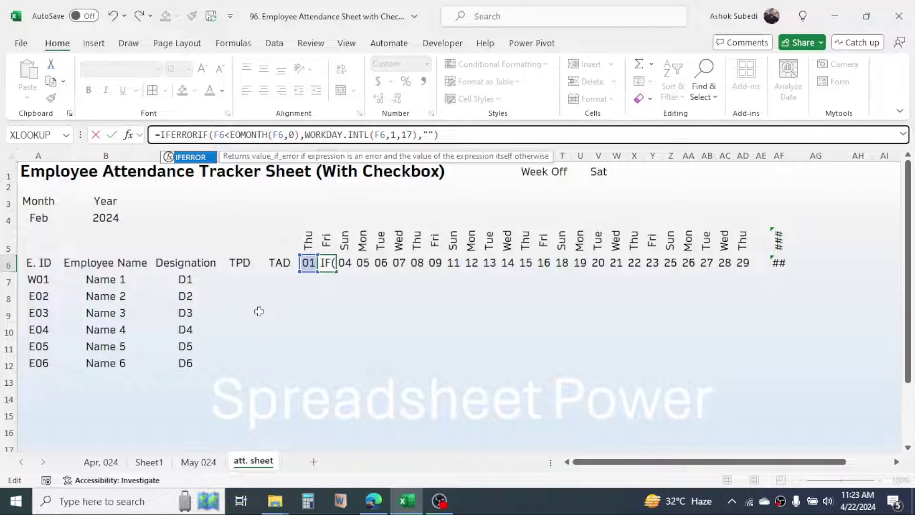
{"action": "type", "text": "("}
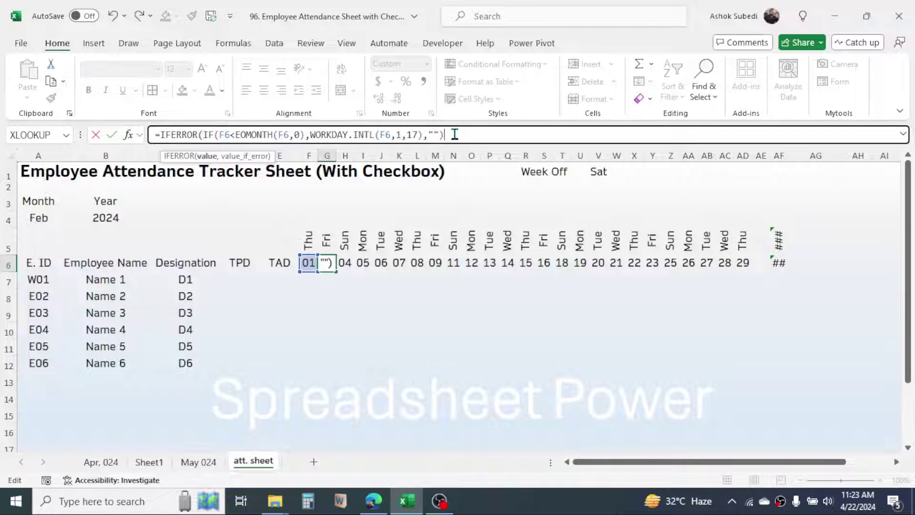
{"action": "type", "text": ","}
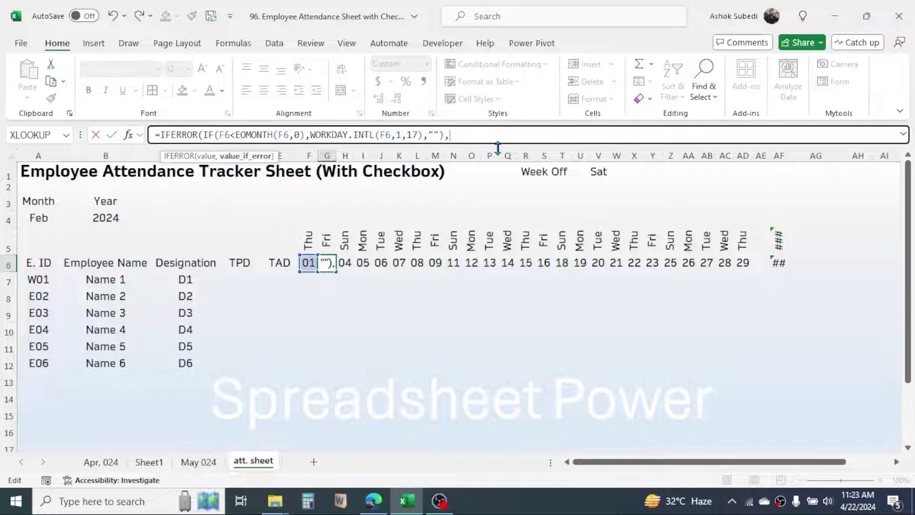
{"action": "type", "text": "\"\")"}
{"action": "key", "text": "Return"}
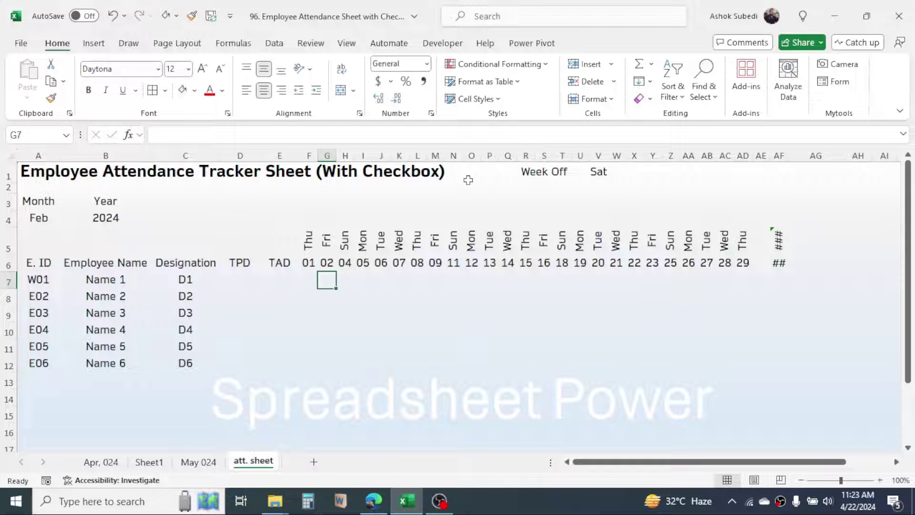
Fill the IFERROR date formula from G6 across to AF6, and check the last February date cell.
{"action": "left_click", "coordinate": [329, 263]}
{"action": "left_click_drag", "start_coordinate": [336, 273], "coordinate": [782, 264]}
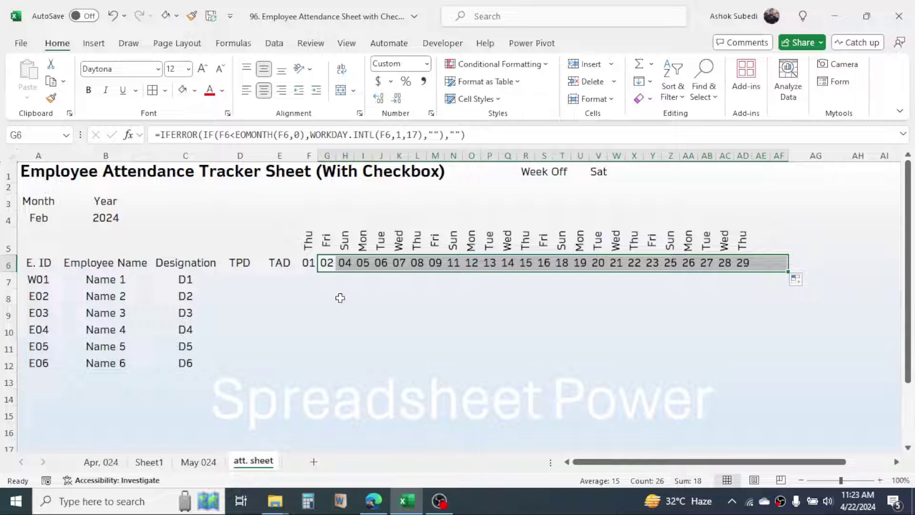
{"action": "left_click", "coordinate": [707, 330]}
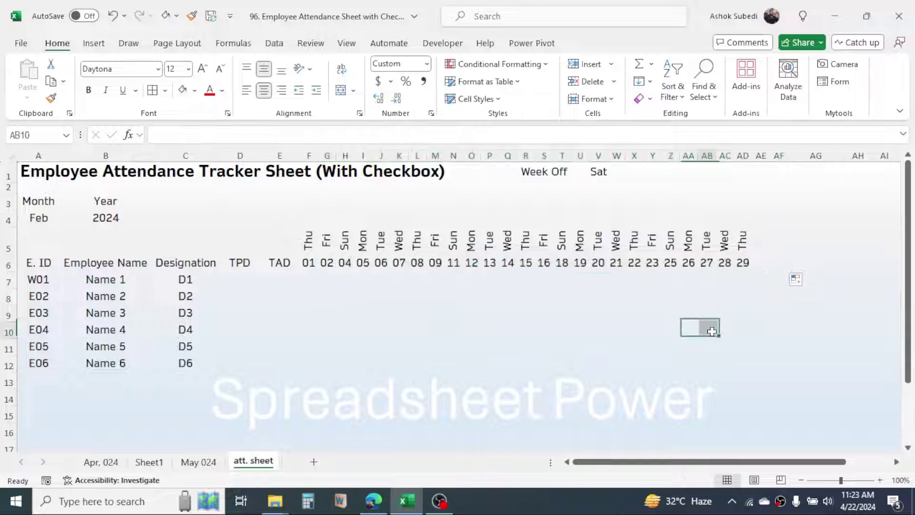
{"action": "left_click", "coordinate": [743, 261]}
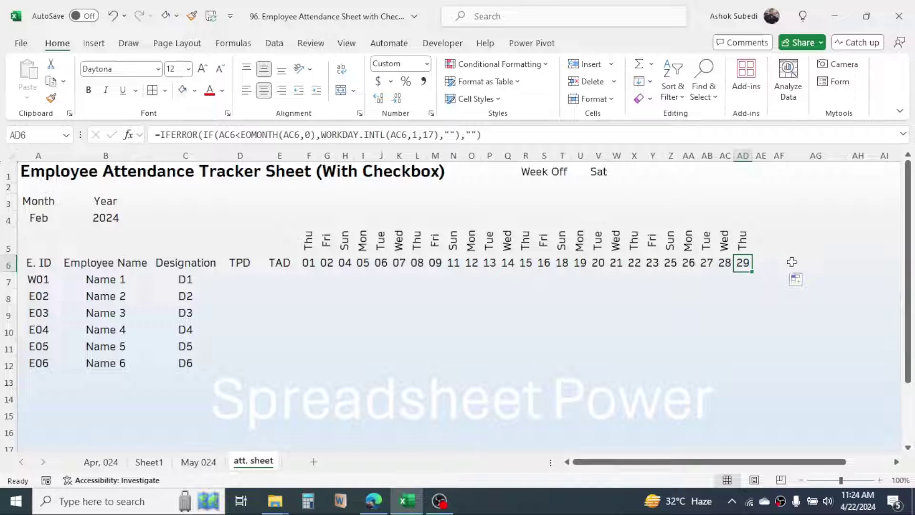
Start a formula-based conditional formatting rule for A6:AF12 with the condition =A$6<>"".
{"action": "left_click_drag", "start_coordinate": [40, 268], "coordinate": [776, 366]}
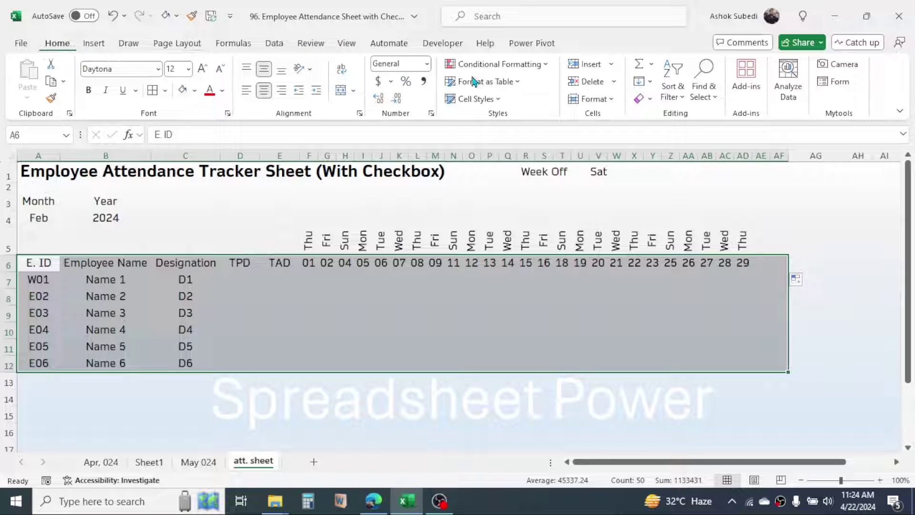
{"action": "left_click", "coordinate": [534, 64]}
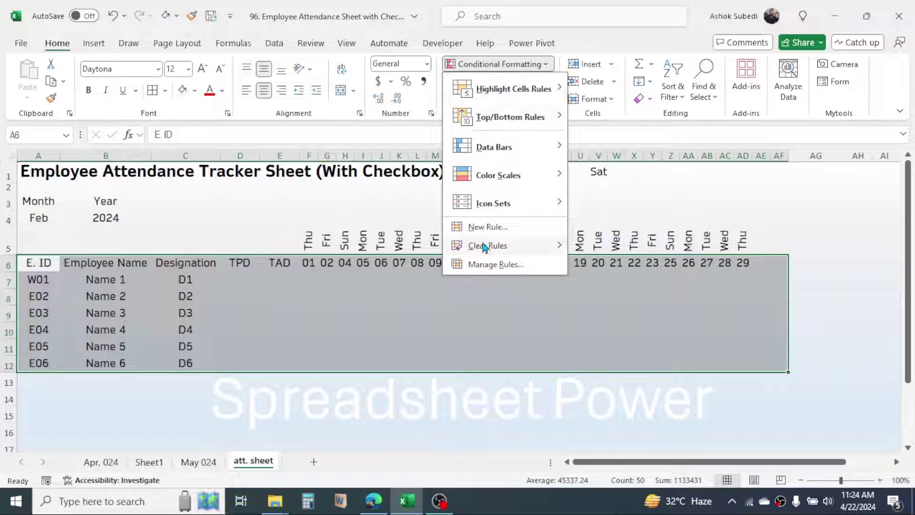
{"action": "left_click", "coordinate": [488, 227]}
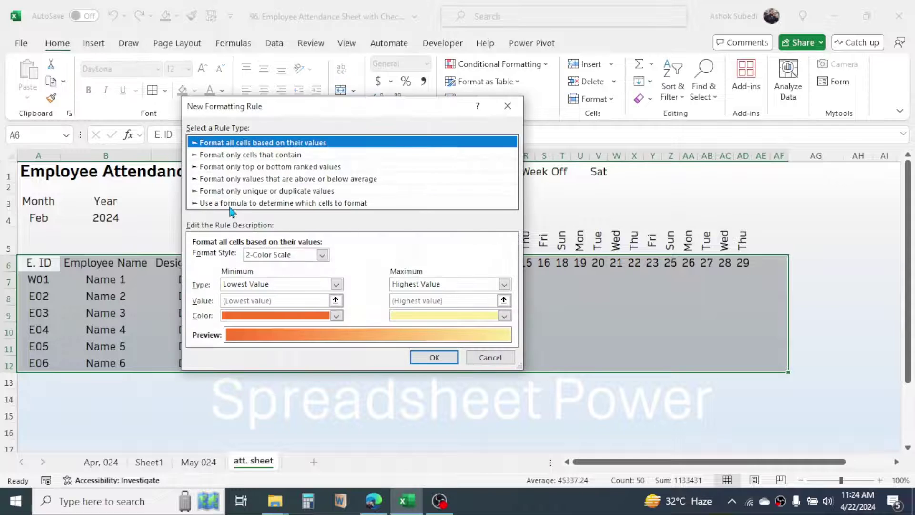
{"action": "left_click", "coordinate": [241, 203]}
{"action": "left_click_drag", "start_coordinate": [356, 114], "coordinate": [556, 98]}
{"action": "left_click", "coordinate": [424, 242]}
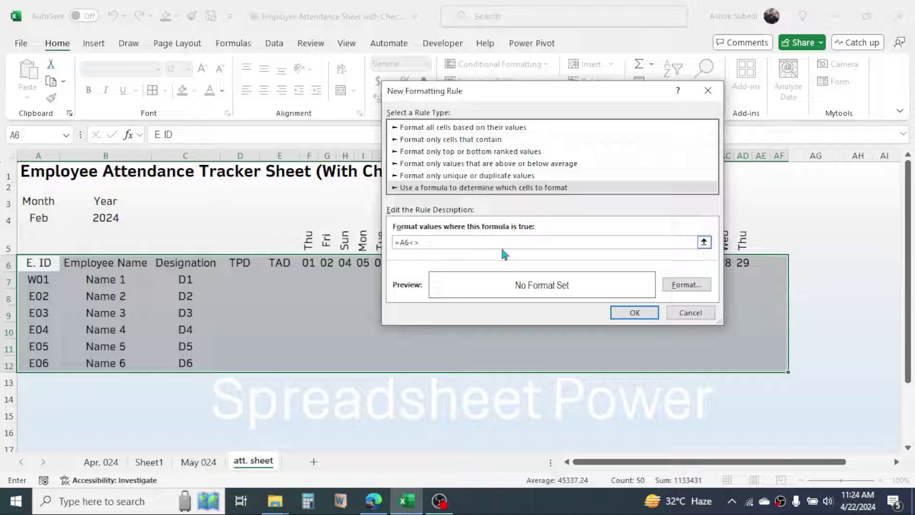
{"action": "type", "text": "\"\""}
Give the A6:AF12 rule an outline border and apply it to the table.
{"action": "left_click", "coordinate": [687, 285]}
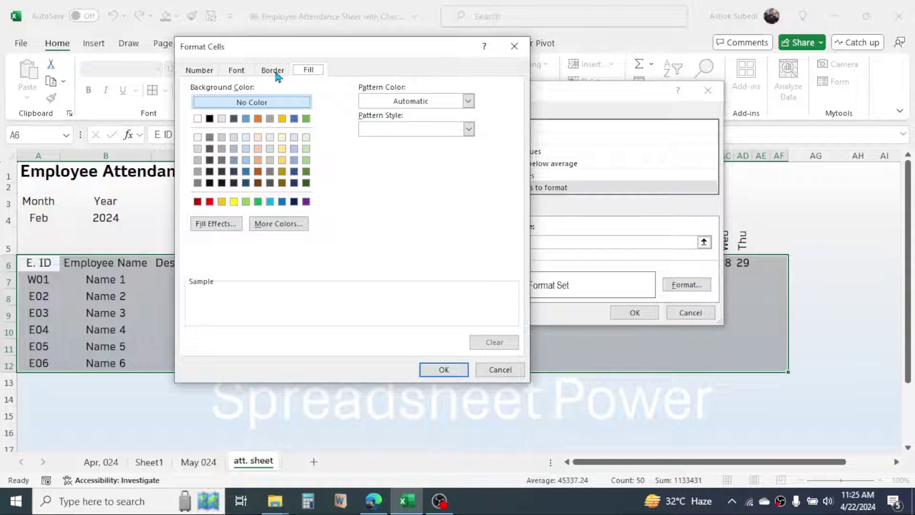
{"action": "left_click", "coordinate": [279, 72]}
{"action": "left_click", "coordinate": [367, 112]}
{"action": "left_click", "coordinate": [444, 370]}
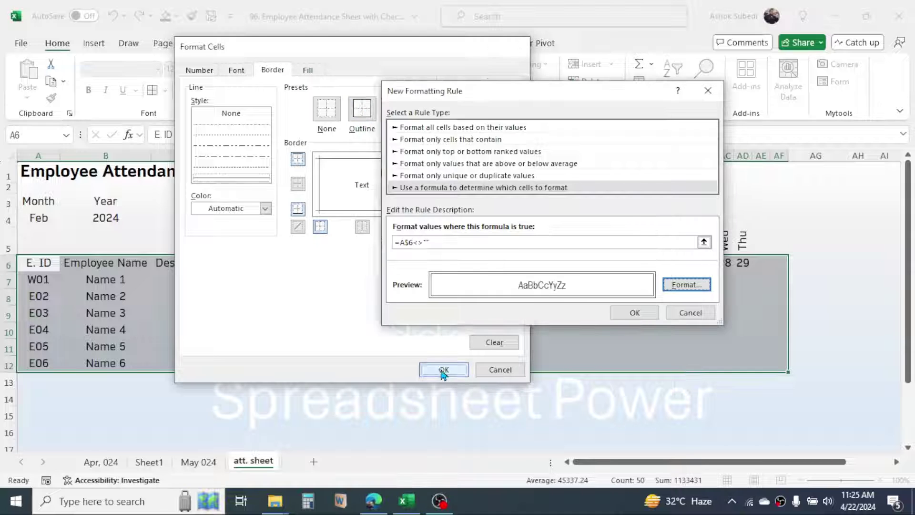
{"action": "left_click", "coordinate": [635, 312]}
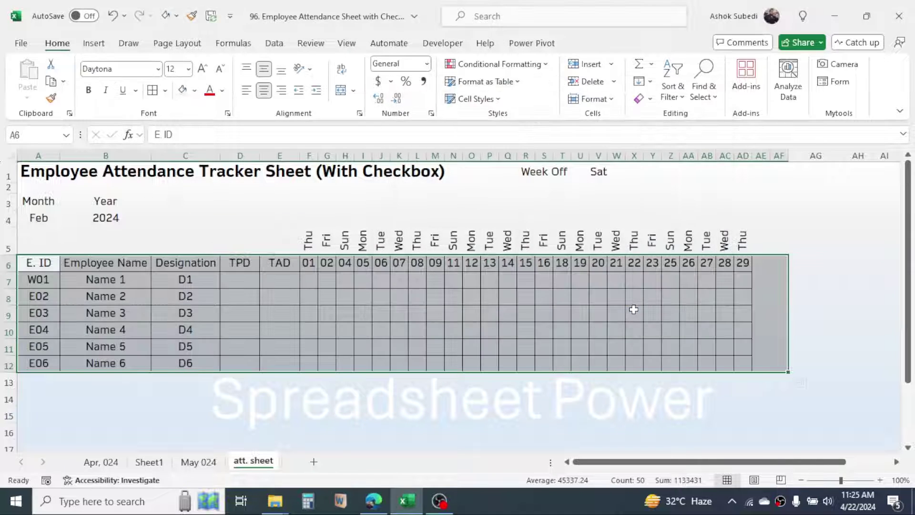
{"action": "left_click", "coordinate": [435, 325]}
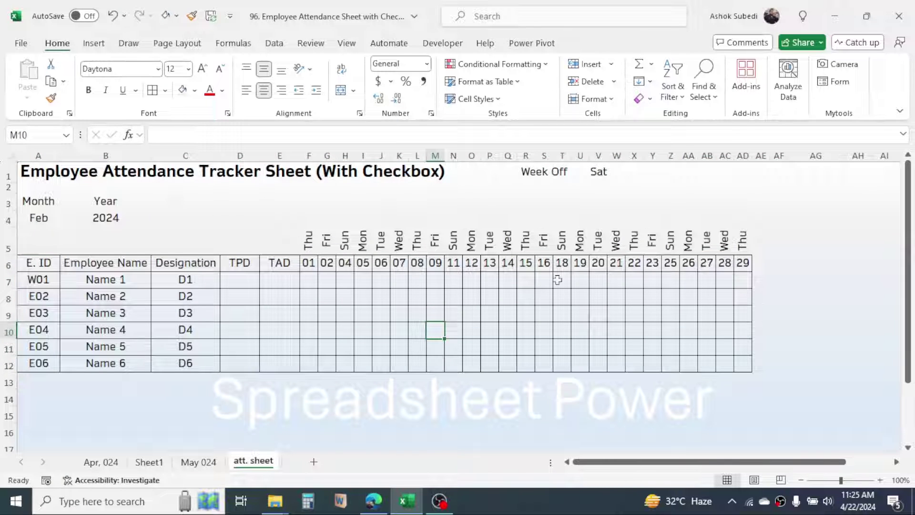
Switch the month in A4 to May to test the table's conditional borders.
{"action": "left_click", "coordinate": [39, 217]}
{"action": "left_click", "coordinate": [65, 219]}
{"action": "left_click", "coordinate": [34, 280]}
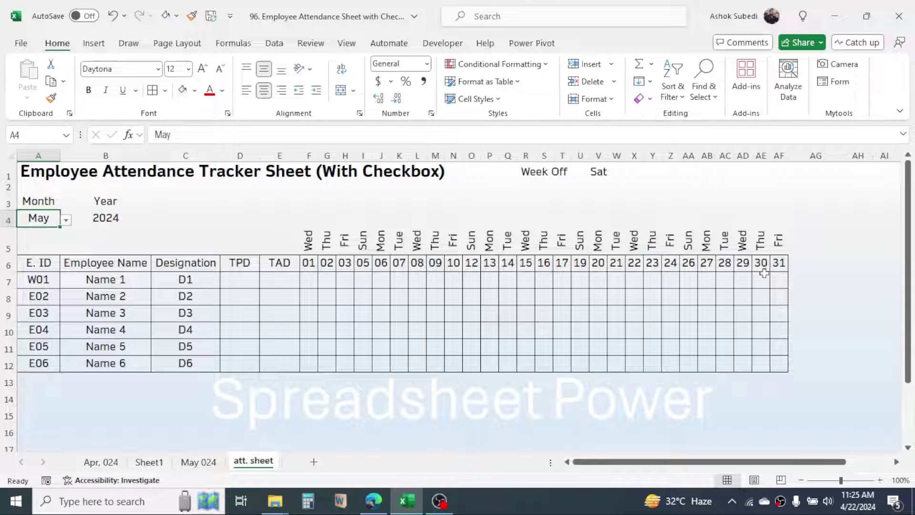
Start a formula-based conditional formatting rule for the weekday headings F5:AF5 with the condition =F5<>"".
{"action": "left_click_drag", "start_coordinate": [308, 243], "coordinate": [779, 248]}
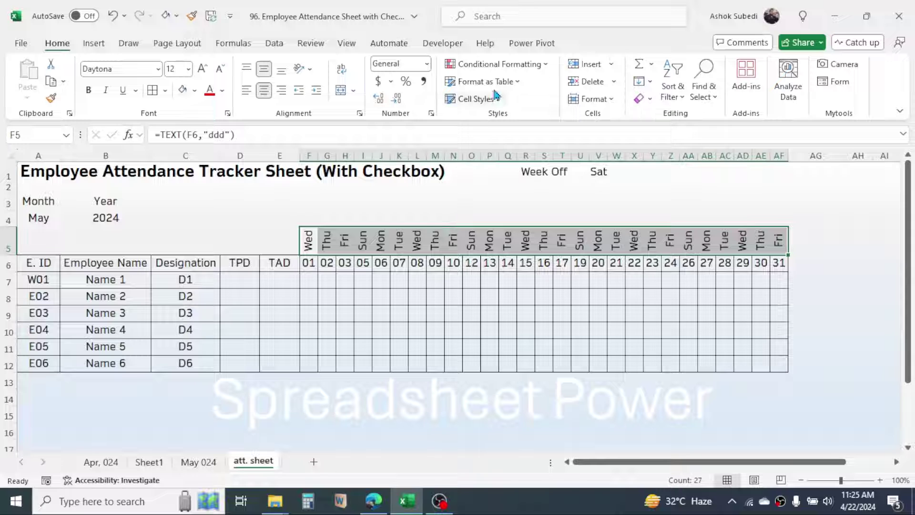
{"action": "left_click", "coordinate": [528, 71]}
{"action": "left_click", "coordinate": [477, 227]}
{"action": "left_click", "coordinate": [439, 174]}
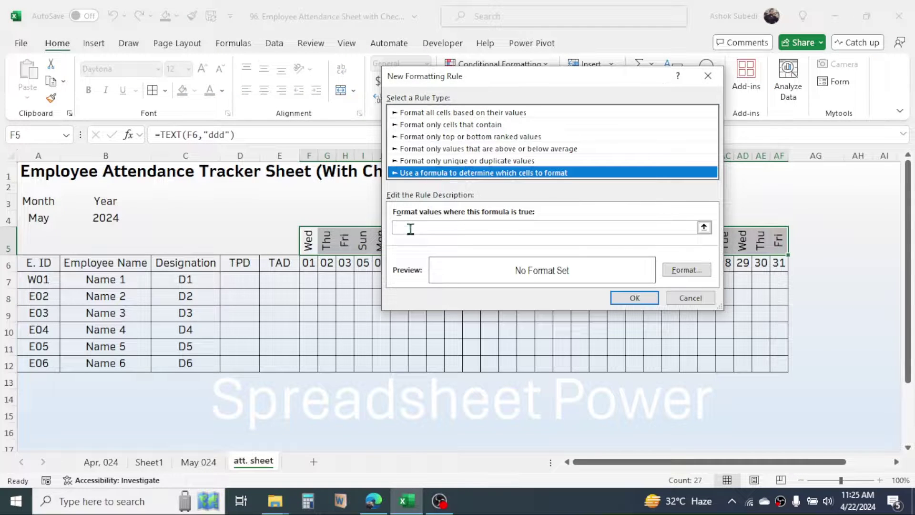
{"action": "left_click", "coordinate": [404, 227]}
{"action": "left_click", "coordinate": [409, 227]}
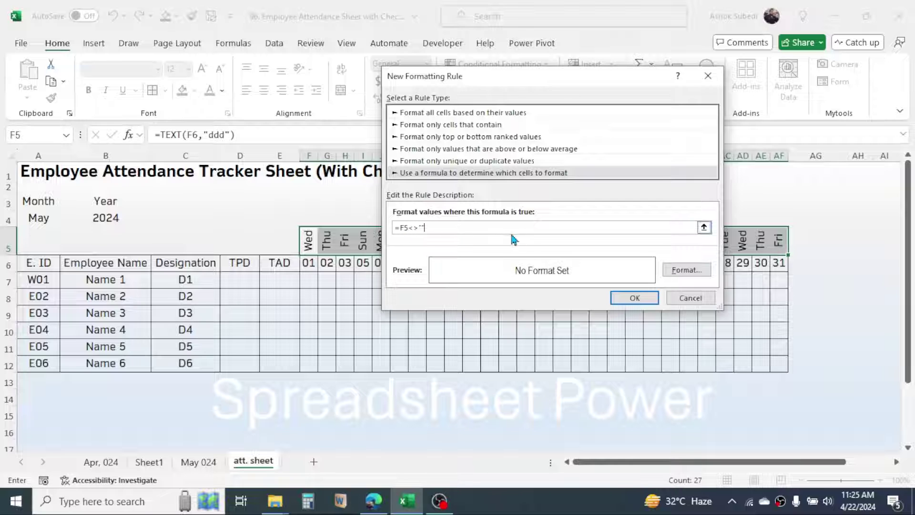
Give the weekday heading rule an outline border and apply it.
{"action": "left_click", "coordinate": [687, 271]}
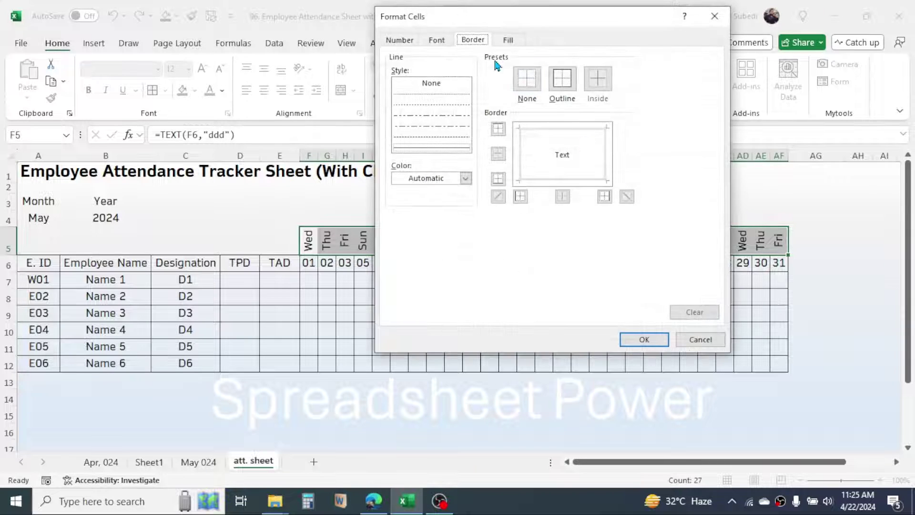
{"action": "left_click", "coordinate": [563, 79]}
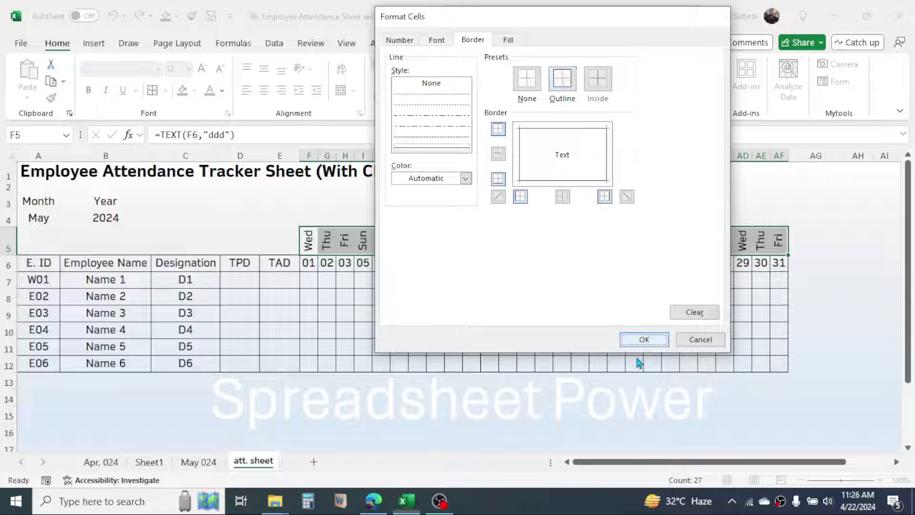
{"action": "left_click", "coordinate": [642, 339]}
{"action": "left_click", "coordinate": [641, 297]}
{"action": "left_click", "coordinate": [525, 297]}
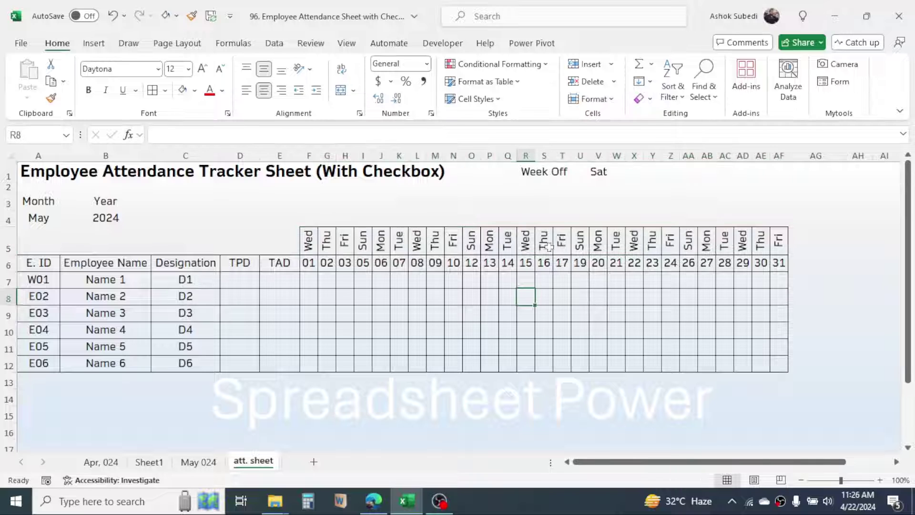
Test the heading borders by switching the month in A4 to Feb and back to May.
{"action": "left_click", "coordinate": [47, 219]}
{"action": "left_click", "coordinate": [66, 219]}
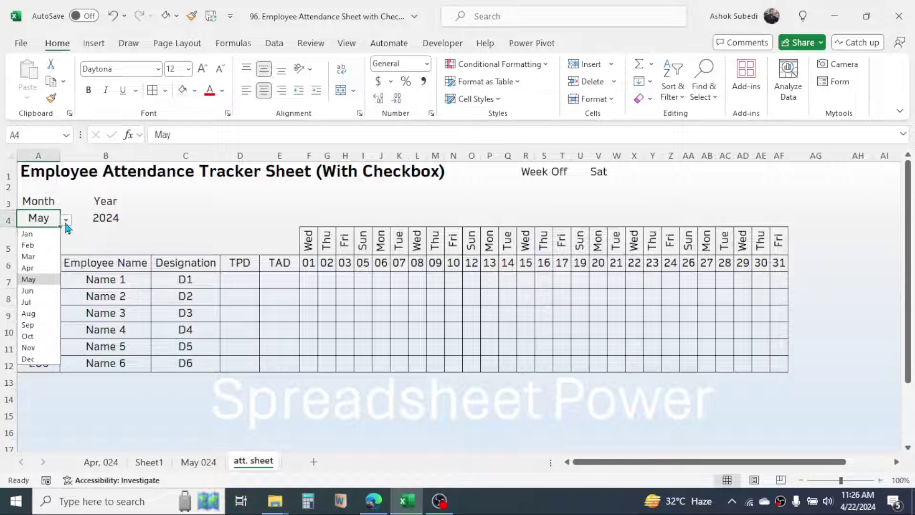
{"action": "left_click", "coordinate": [28, 245]}
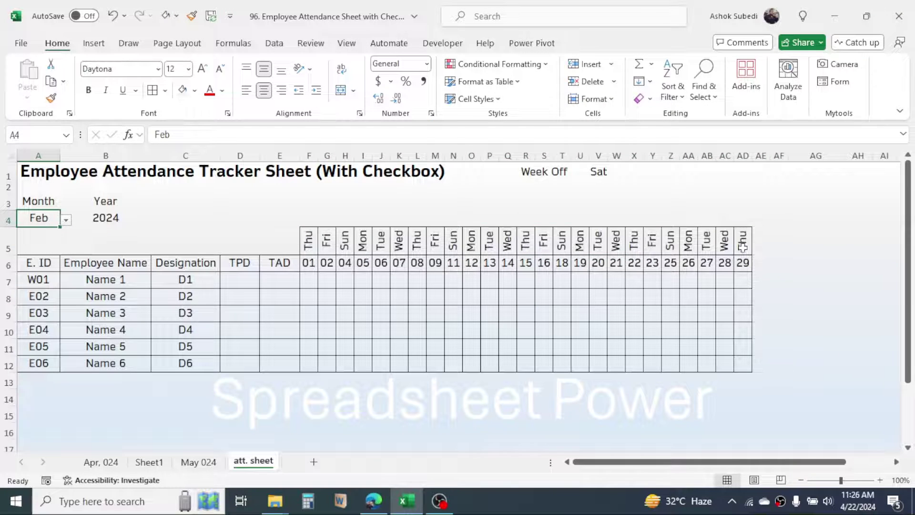
{"action": "left_click", "coordinate": [66, 220]}
{"action": "key", "text": "Return"}
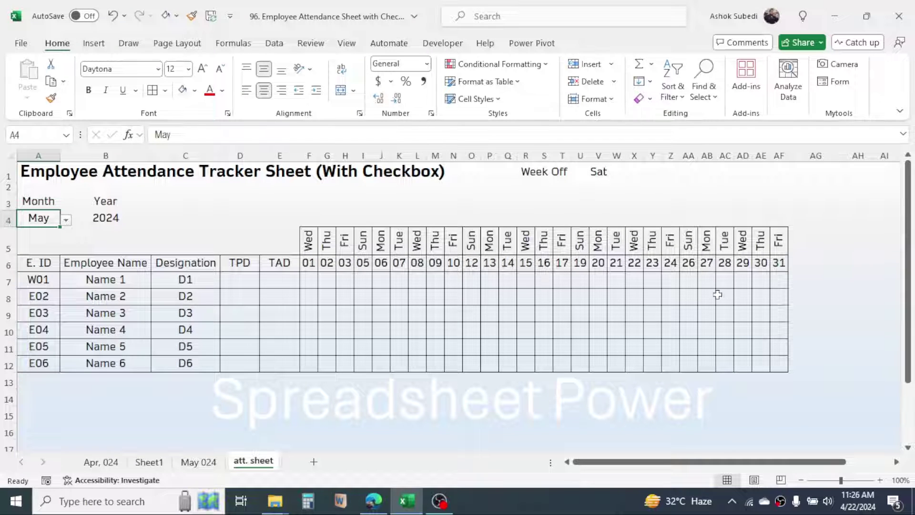
{"action": "left_click", "coordinate": [489, 296]}
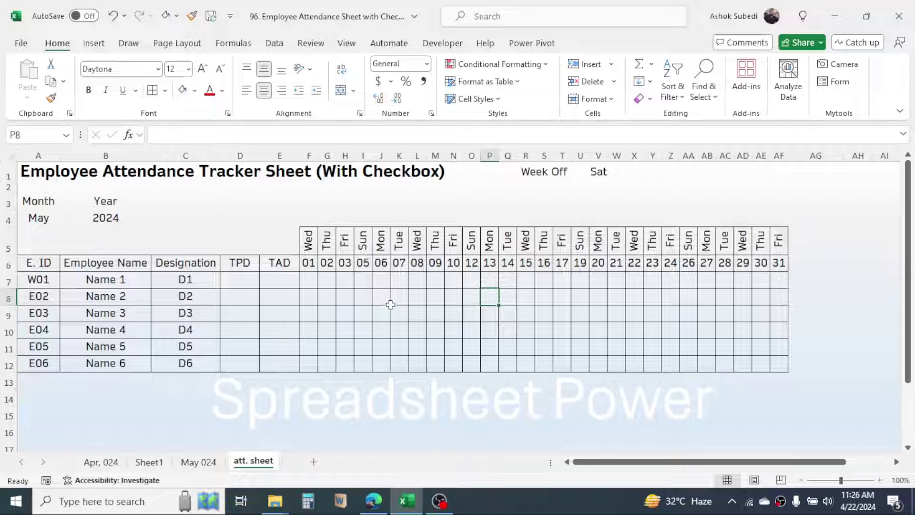
Start a formula-based conditional formatting rule for the header row A6:AF6 with the condition =A6<>"".
{"action": "left_click_drag", "start_coordinate": [48, 263], "coordinate": [779, 263]}
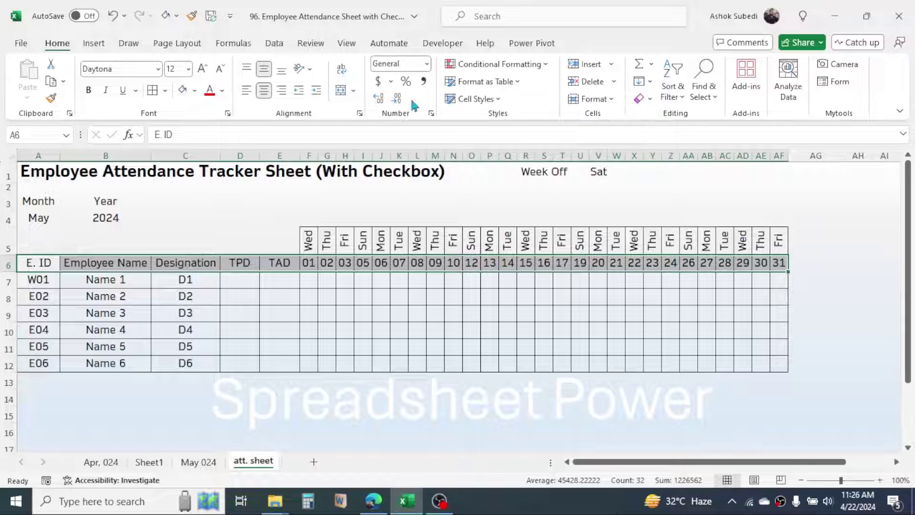
{"action": "left_click", "coordinate": [497, 64]}
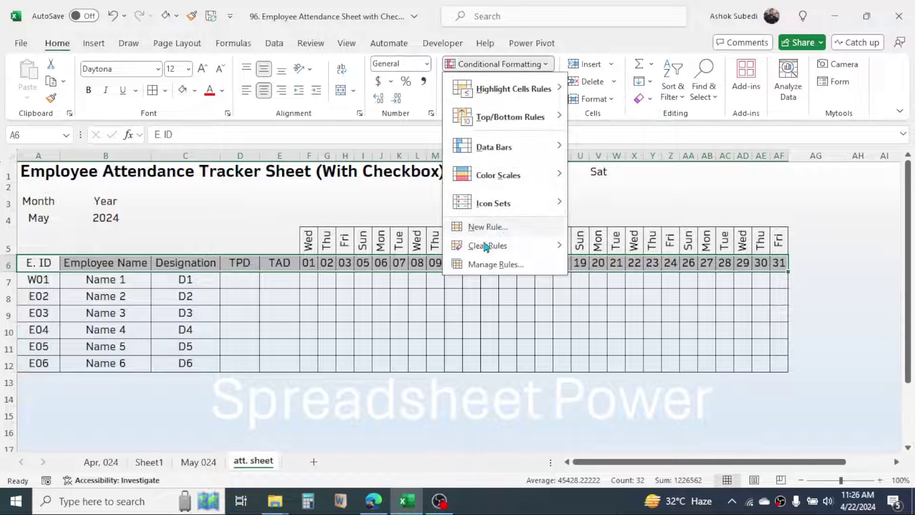
{"action": "left_click", "coordinate": [472, 227]}
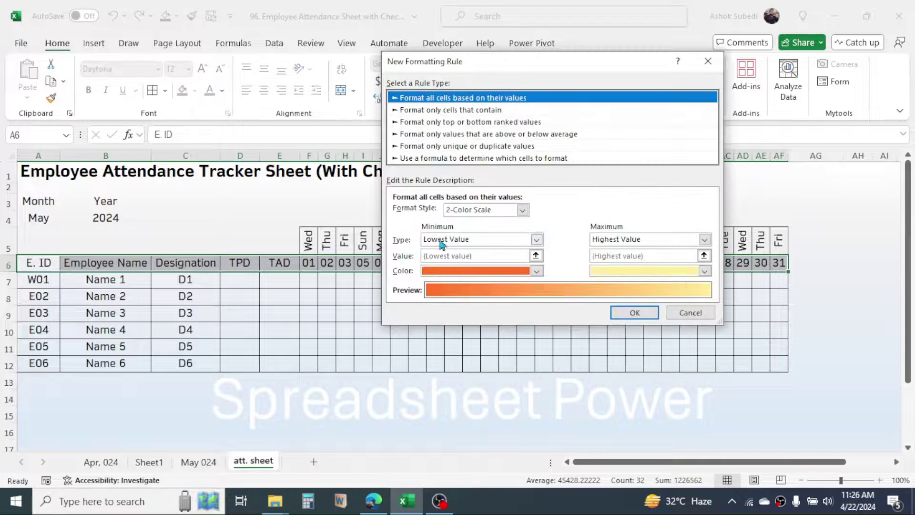
{"action": "left_click", "coordinate": [436, 158]}
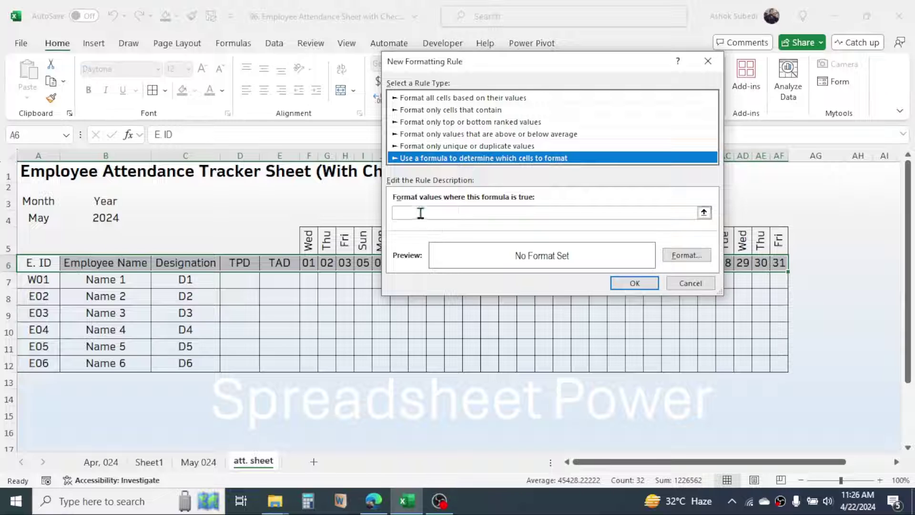
{"action": "left_click", "coordinate": [421, 213]}
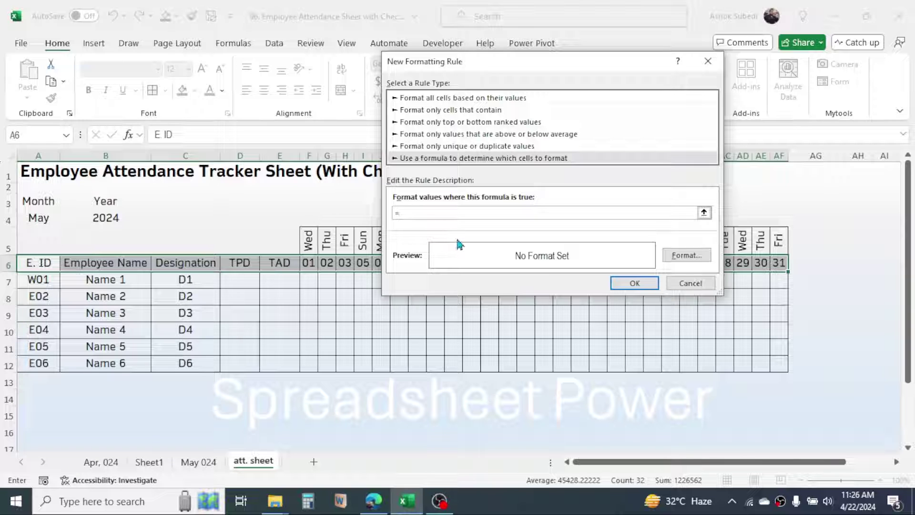
{"action": "type", "text": "6<>"}
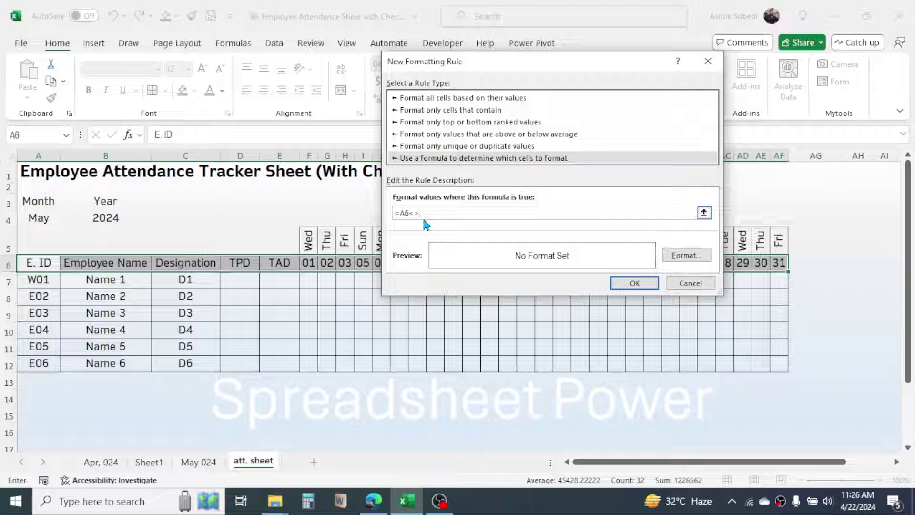
{"action": "type", "text": "\"\""}
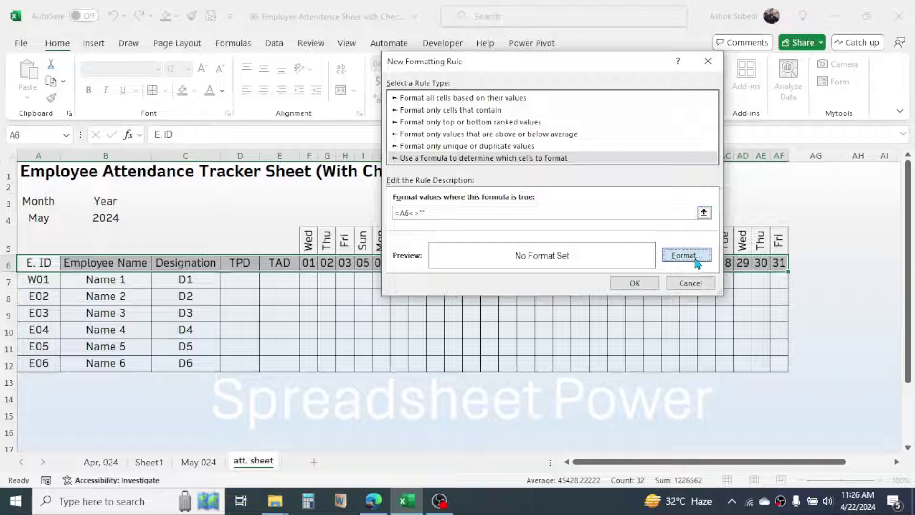
Give the header row rule a medium light blue fill and apply it.
{"action": "left_click", "coordinate": [686, 255]}
{"action": "left_click", "coordinate": [509, 35]}
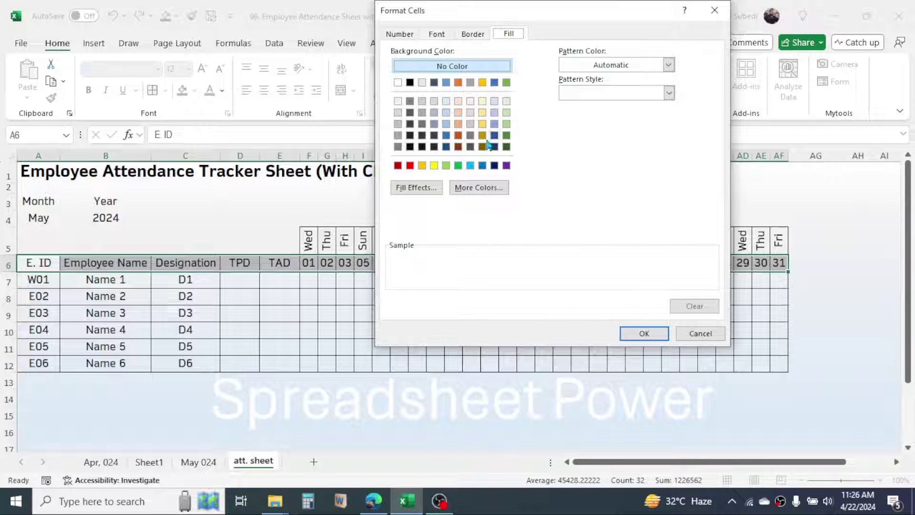
{"action": "left_click", "coordinate": [493, 125]}
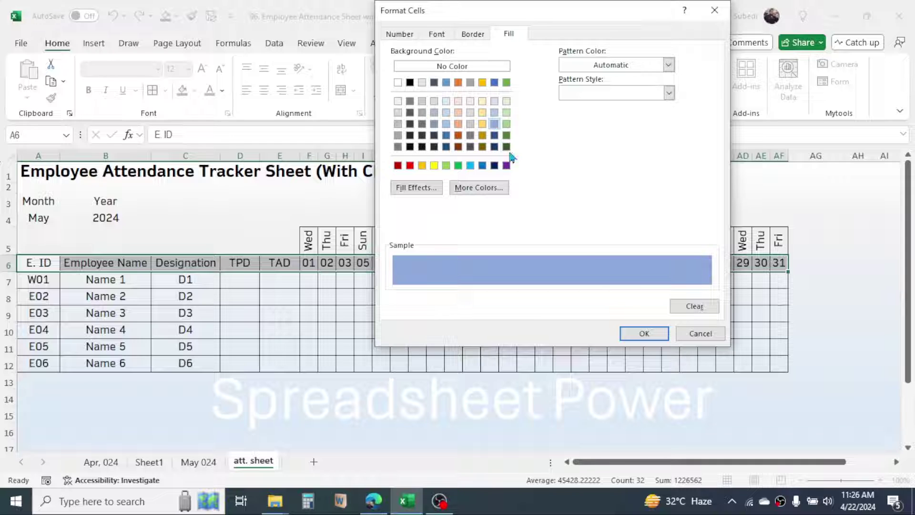
{"action": "left_click", "coordinate": [639, 334]}
{"action": "left_click", "coordinate": [636, 283]}
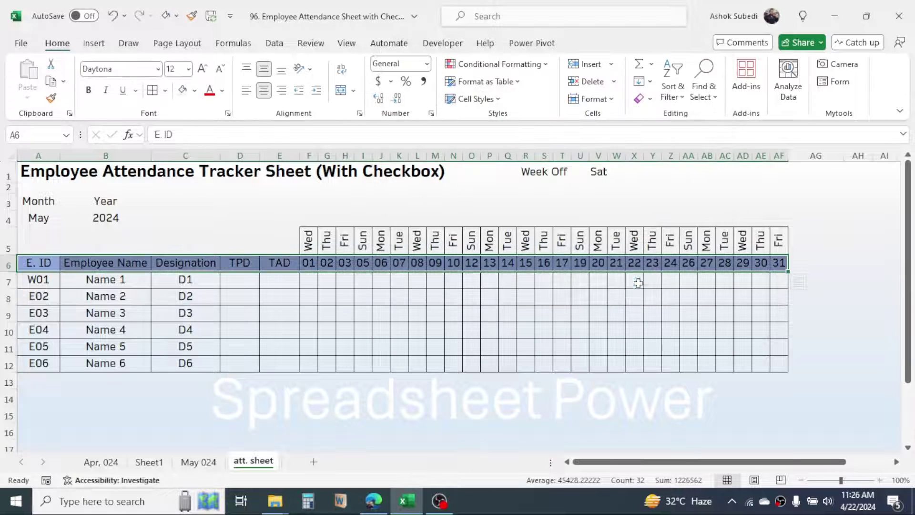
{"action": "left_click", "coordinate": [555, 311]}
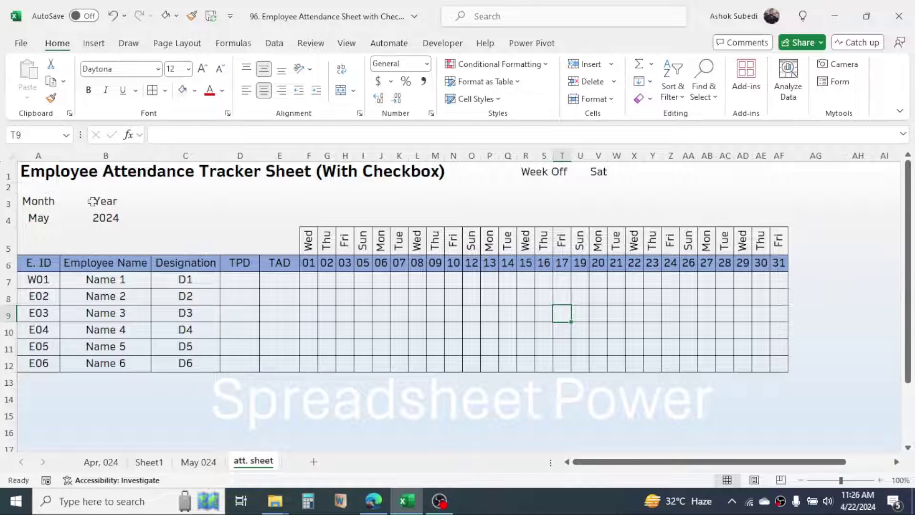
Switch the month in A4 to Jun.
{"action": "left_click", "coordinate": [46, 219]}
{"action": "left_click", "coordinate": [66, 220]}
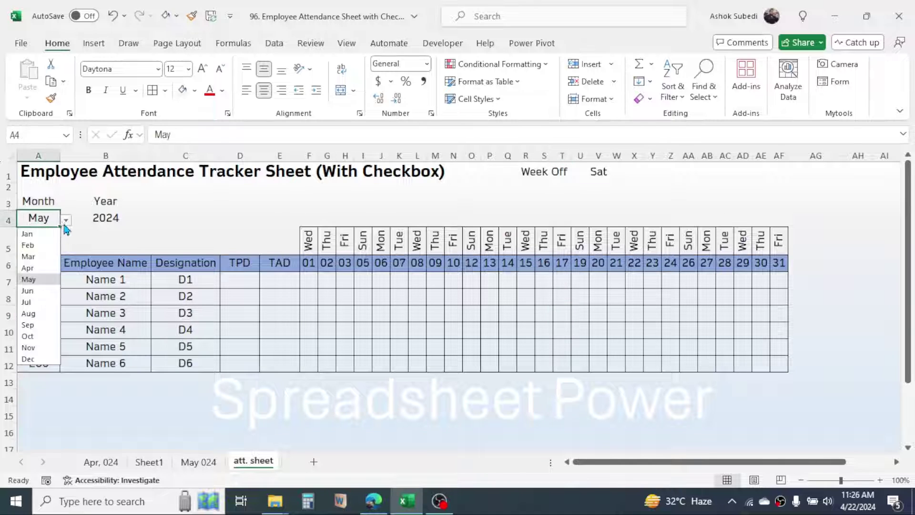
{"action": "left_click", "coordinate": [29, 291]}
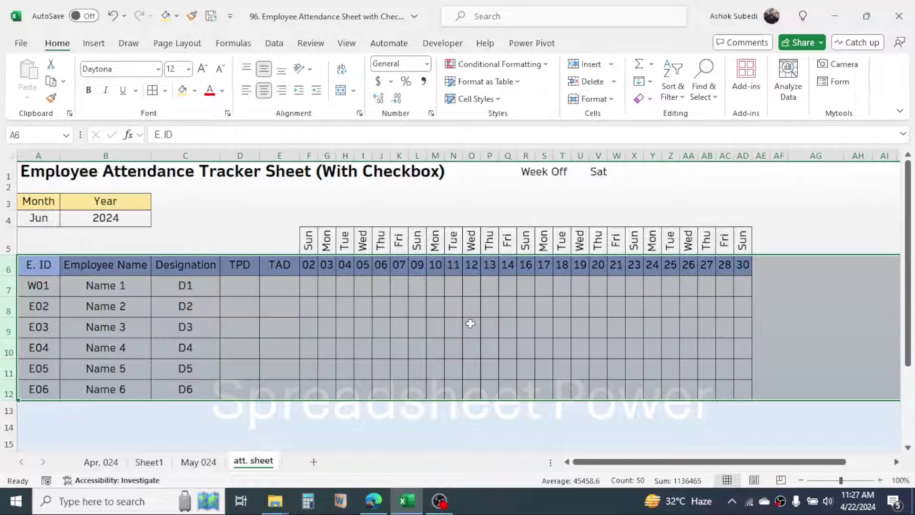
Insert checkboxes in every employee's date cells, F7:AD12.
{"action": "left_click", "coordinate": [469, 322]}
{"action": "left_click_drag", "start_coordinate": [308, 286], "coordinate": [620, 350]}
{"action": "left_click_drag", "start_coordinate": [711, 384], "coordinate": [733, 388]}
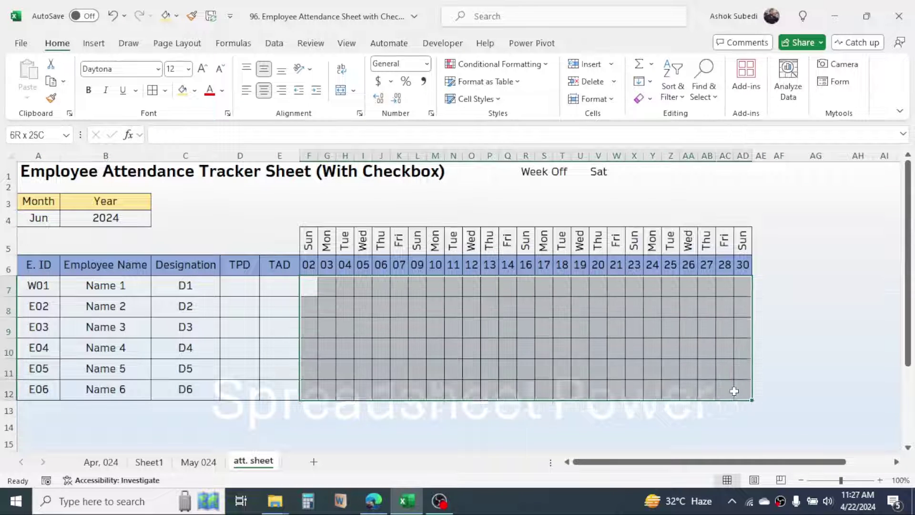
{"action": "left_click", "coordinate": [93, 44]}
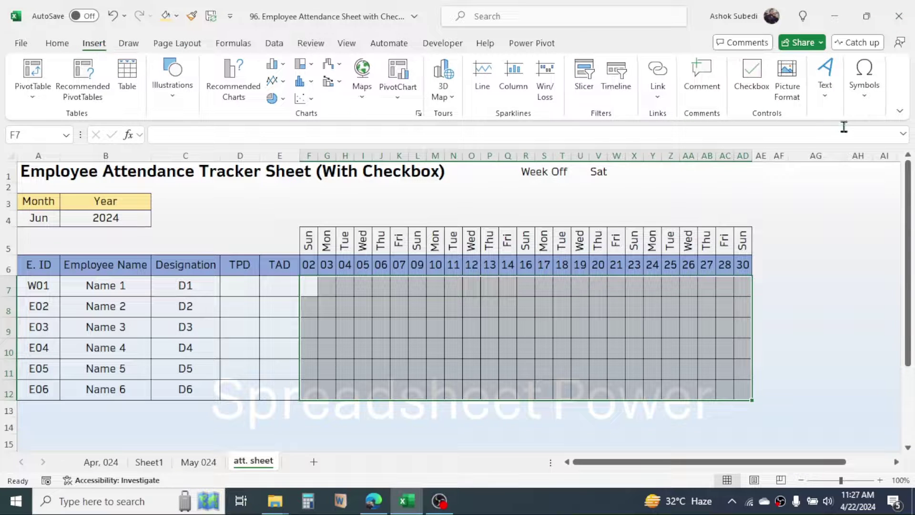
{"action": "left_click", "coordinate": [757, 89]}
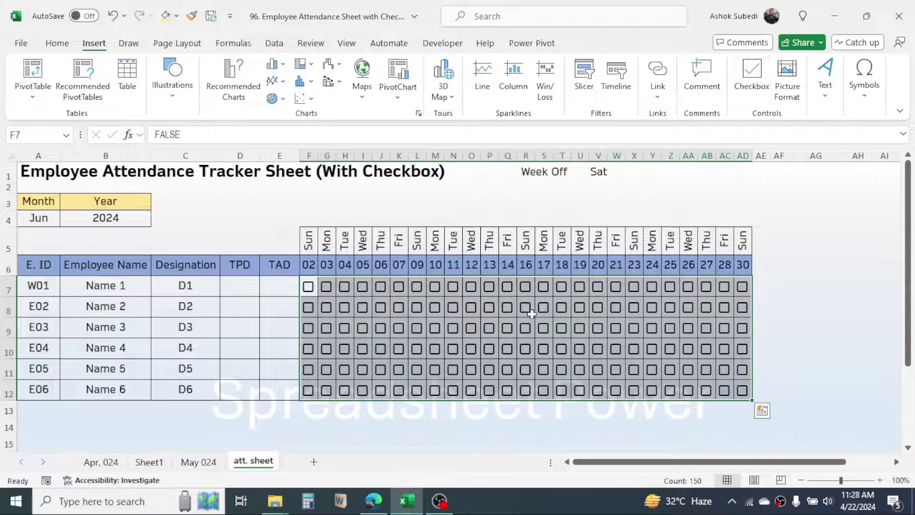
Count the ticked days for the first employee in TPD cell D7 with =COUNTIF(F7:AE7,TRUE).
{"action": "left_click", "coordinate": [809, 295]}
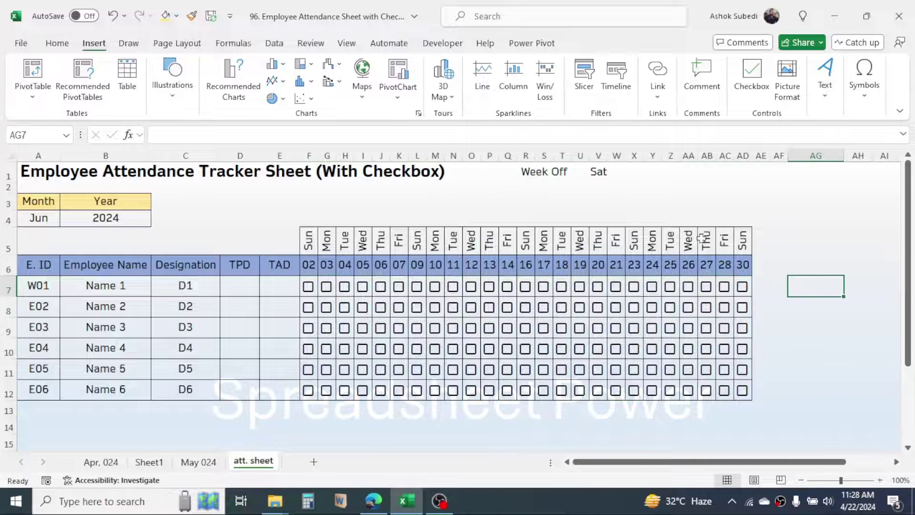
{"action": "left_click", "coordinate": [234, 283]}
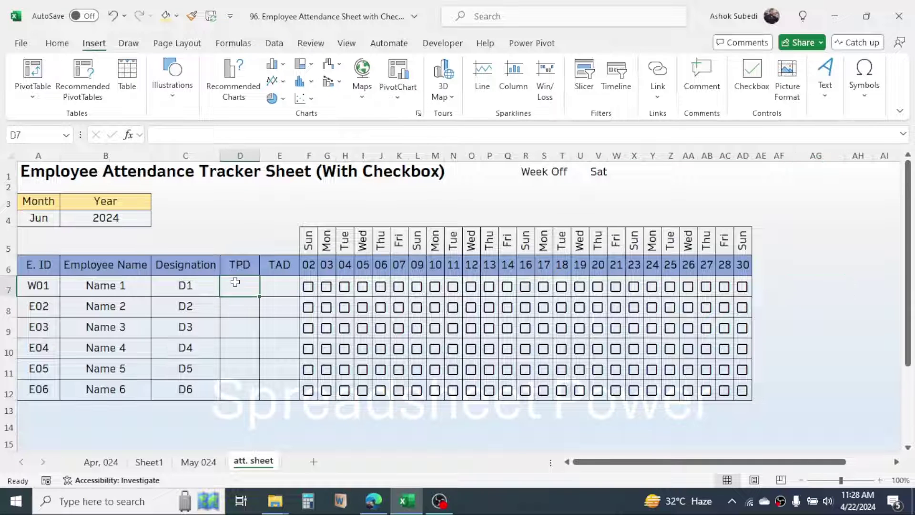
{"action": "left_click", "coordinate": [278, 288]}
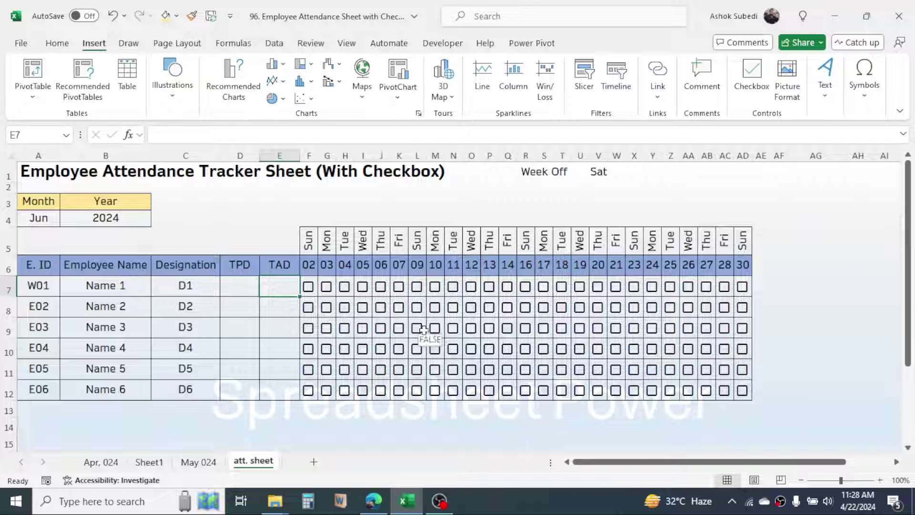
{"action": "left_click", "coordinate": [235, 289]}
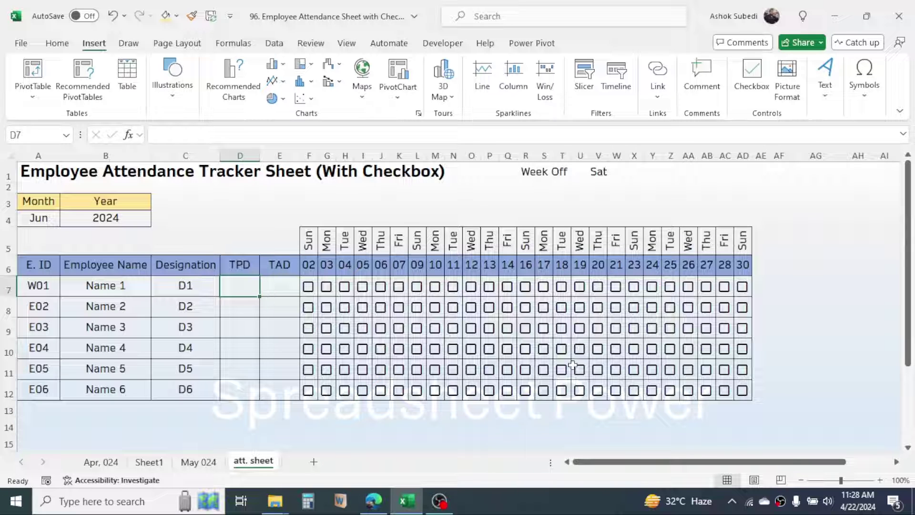
{"action": "type", "text": "=COUN"}
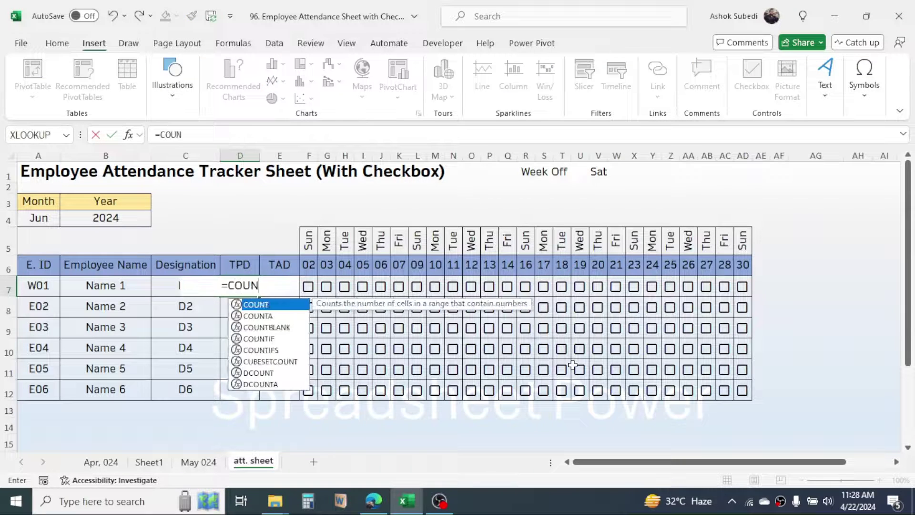
{"action": "type", "text": "TIF("}
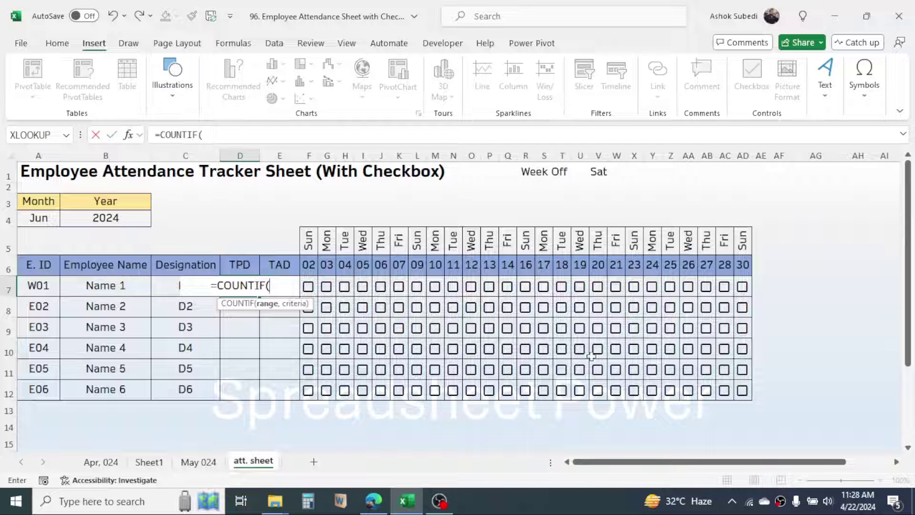
{"action": "left_click_drag", "start_coordinate": [308, 285], "coordinate": [758, 283]}
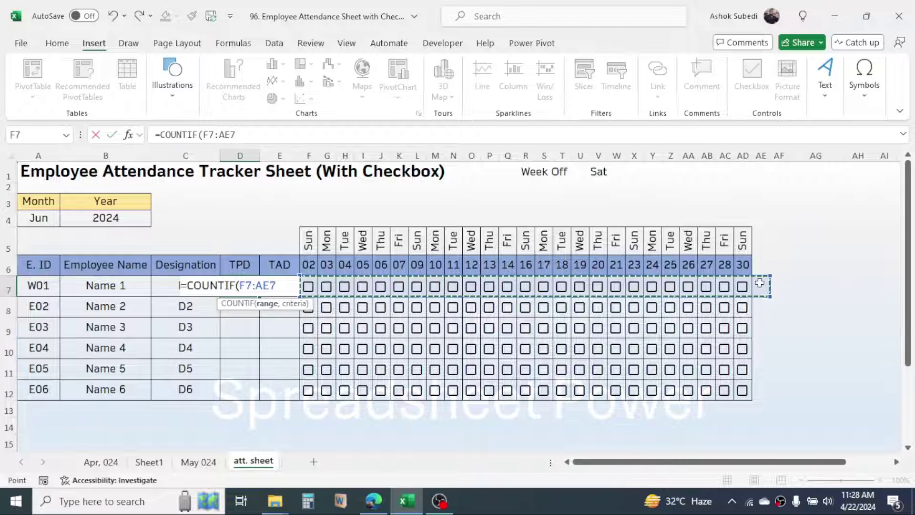
{"action": "type", "text": ","}
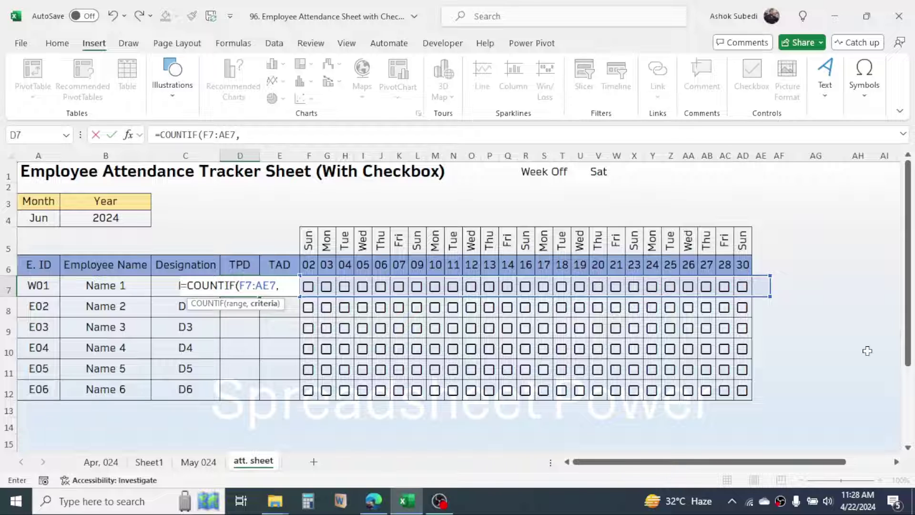
{"action": "type", "text": "TRUE"}
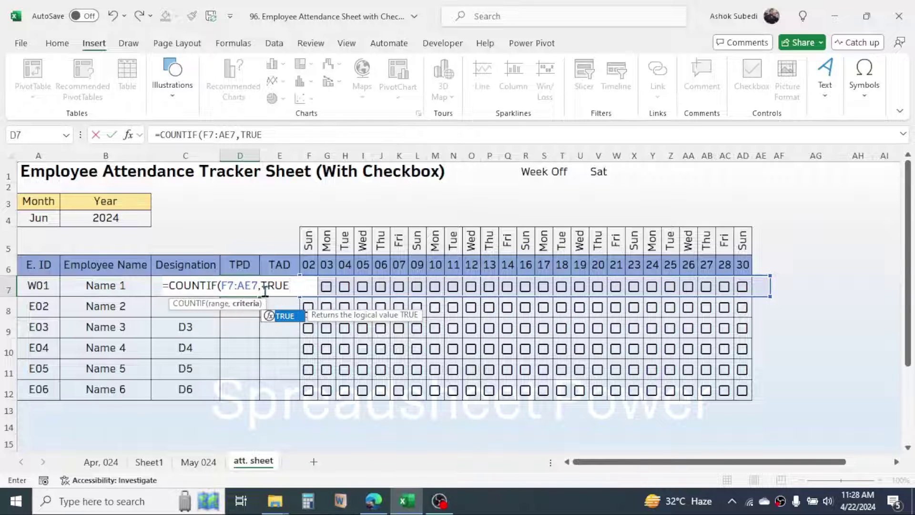
{"action": "type", "text": ")"}
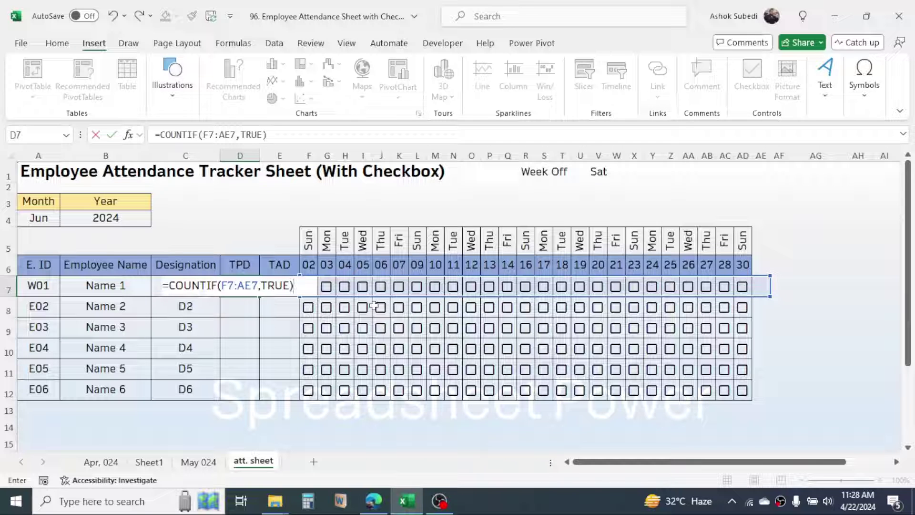
{"action": "key", "text": "Return"}
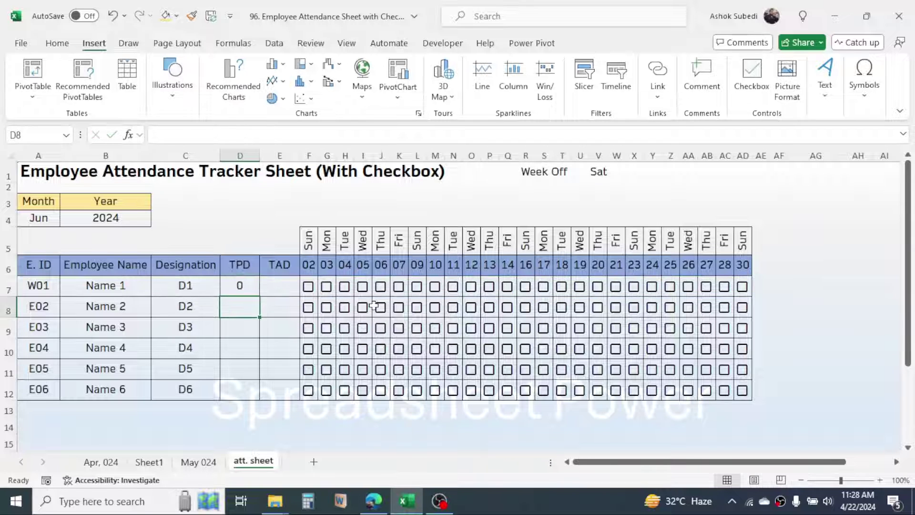
Enter =COUNTIF(F7:AE7,FALSE) in TAD cell E7 and fill both count formulas down to row 12.
{"action": "left_click", "coordinate": [275, 289]}
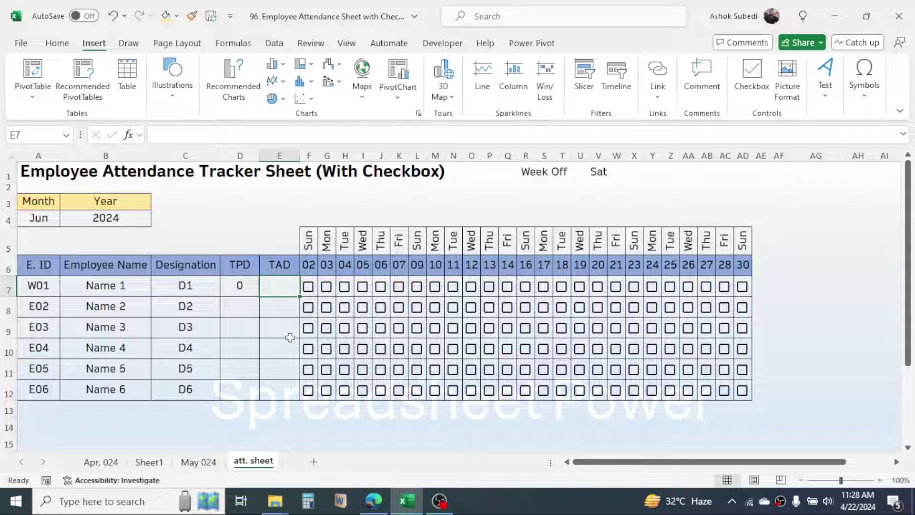
{"action": "type", "text": "=COUNTIF"}
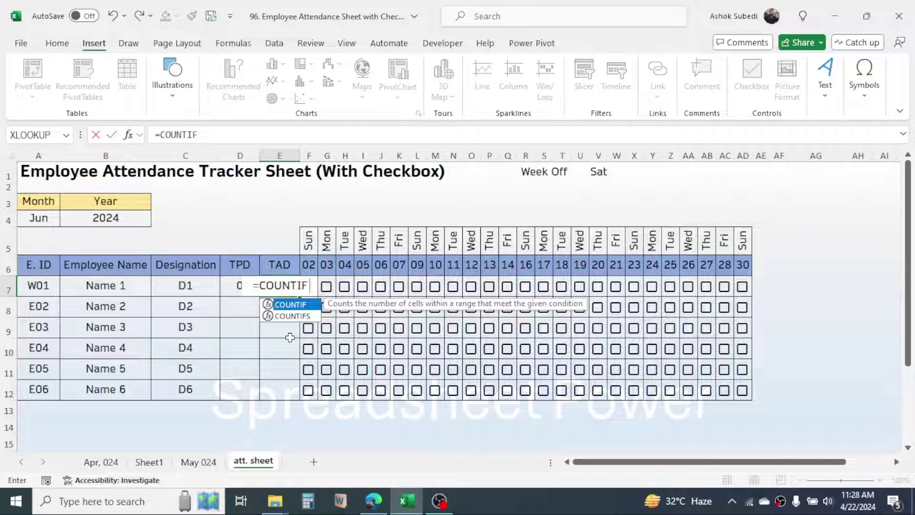
{"action": "type", "text": "("}
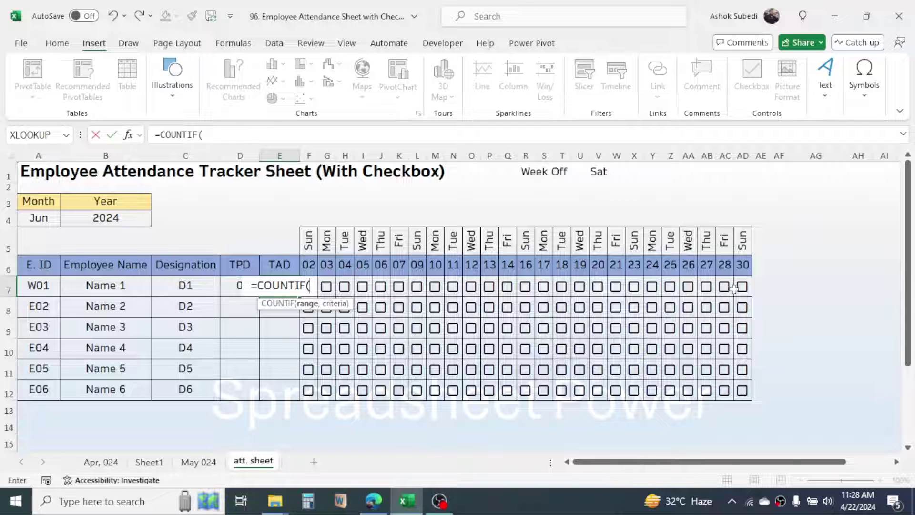
{"action": "left_click_drag", "start_coordinate": [742, 286], "coordinate": [308, 283]}
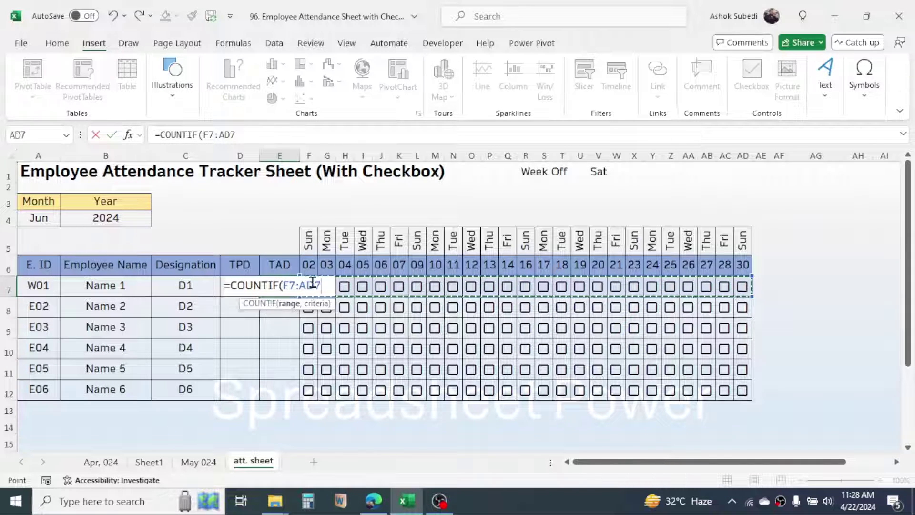
{"action": "left_click_drag", "start_coordinate": [762, 285], "coordinate": [308, 283]}
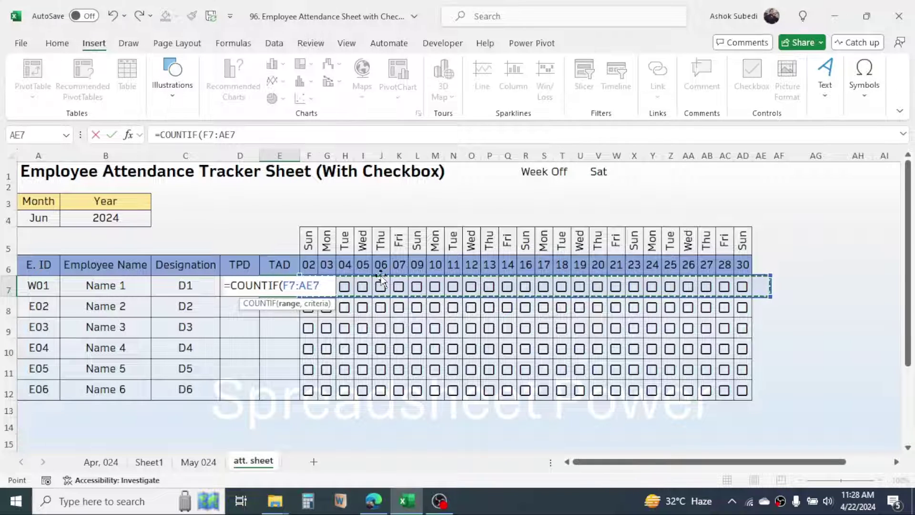
{"action": "type", "text": ","}
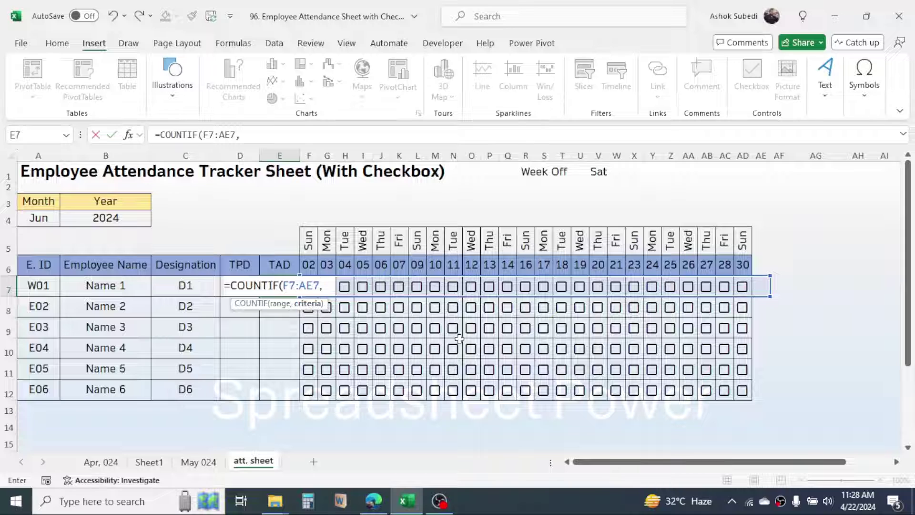
{"action": "type", "text": "FALSE"}
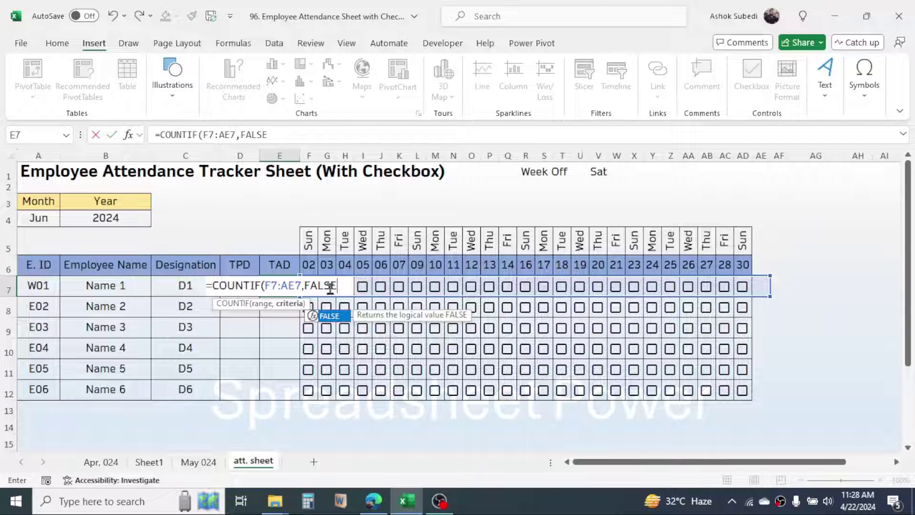
{"action": "type", "text": ")"}
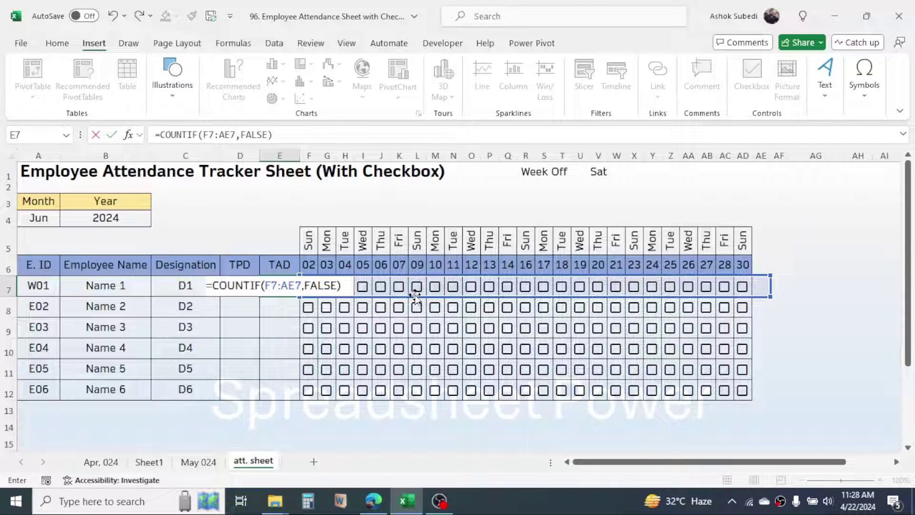
{"action": "key", "text": "Return"}
{"action": "left_click_drag", "start_coordinate": [233, 285], "coordinate": [294, 390]}
{"action": "left_click", "coordinate": [284, 353]}
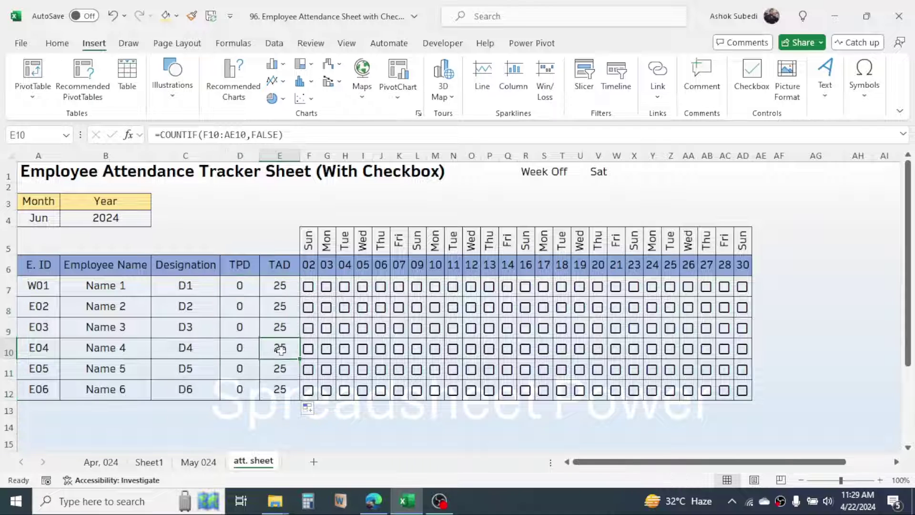
Tick employee W01's attendance checkboxes for dates 02 to 06, 09, 14, 17, 20 and 23.
{"action": "left_click", "coordinate": [313, 294]}
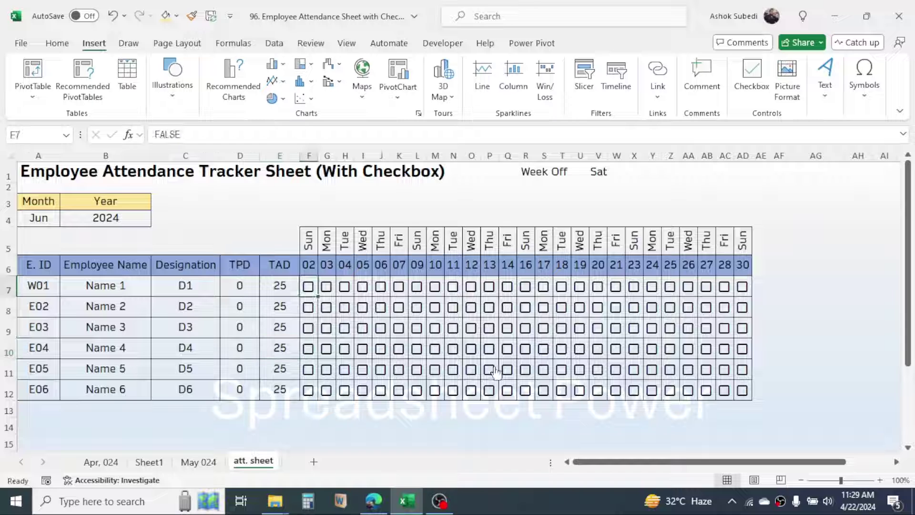
{"action": "left_click", "coordinate": [308, 286]}
{"action": "left_click", "coordinate": [327, 286]}
{"action": "left_click", "coordinate": [326, 286]}
{"action": "left_click", "coordinate": [352, 293]}
{"action": "left_click", "coordinate": [352, 292]}
{"action": "left_click", "coordinate": [366, 292]}
{"action": "left_click", "coordinate": [383, 291]}
{"action": "left_click", "coordinate": [417, 289]}
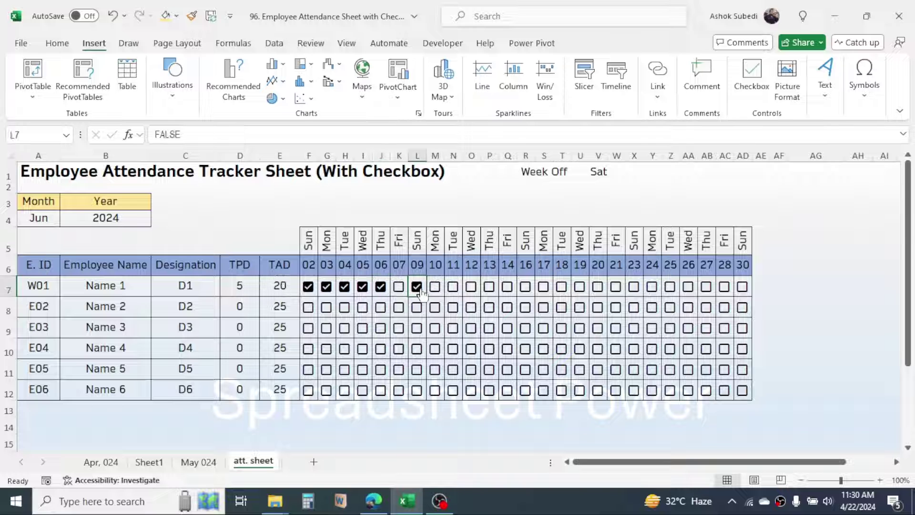
{"action": "left_click", "coordinate": [508, 289]}
{"action": "left_click", "coordinate": [544, 287]}
{"action": "left_click", "coordinate": [597, 287]}
{"action": "left_click", "coordinate": [634, 287]}
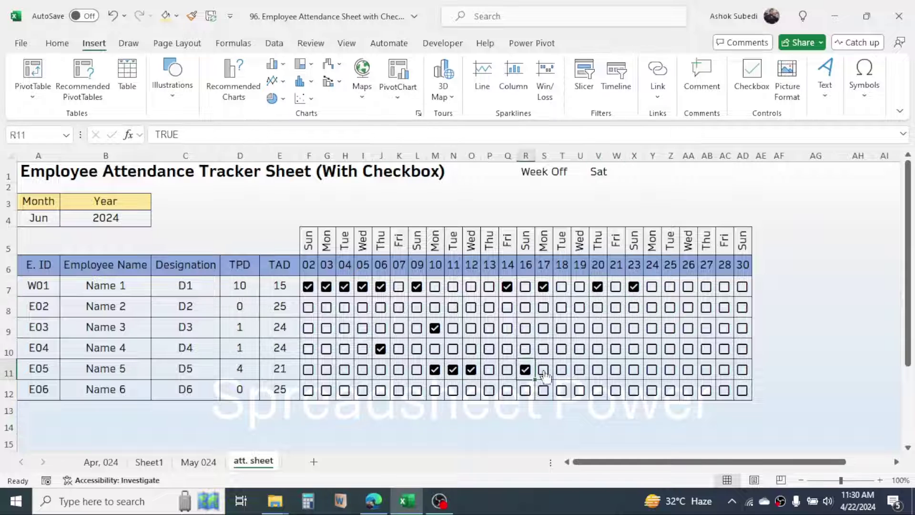
Tick further scattered attendance checkboxes for all six employees, including E06 on 04, E04 on 27 and 28, E03 on 03 and W01 on 28.
{"action": "left_click", "coordinate": [344, 389]}
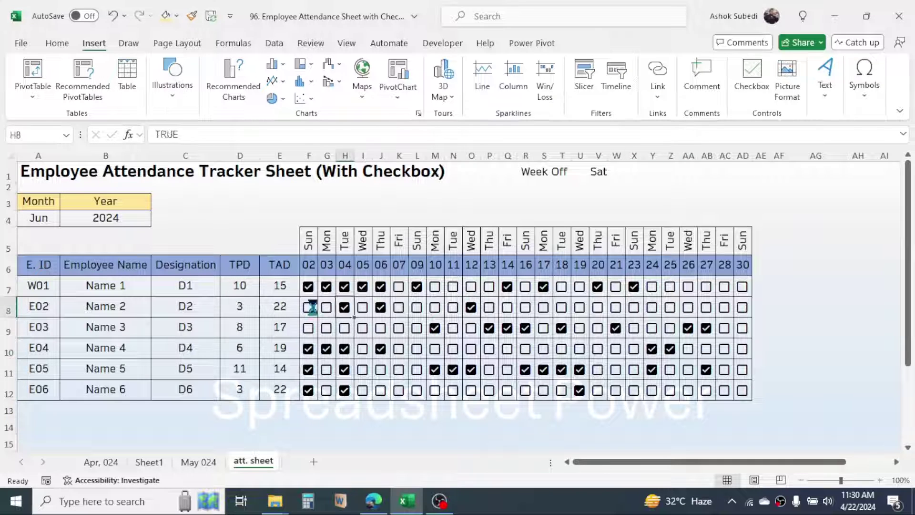
{"action": "left_click", "coordinate": [724, 349]}
{"action": "left_click", "coordinate": [706, 348]}
{"action": "left_click", "coordinate": [325, 327]}
{"action": "left_click", "coordinate": [724, 287]}
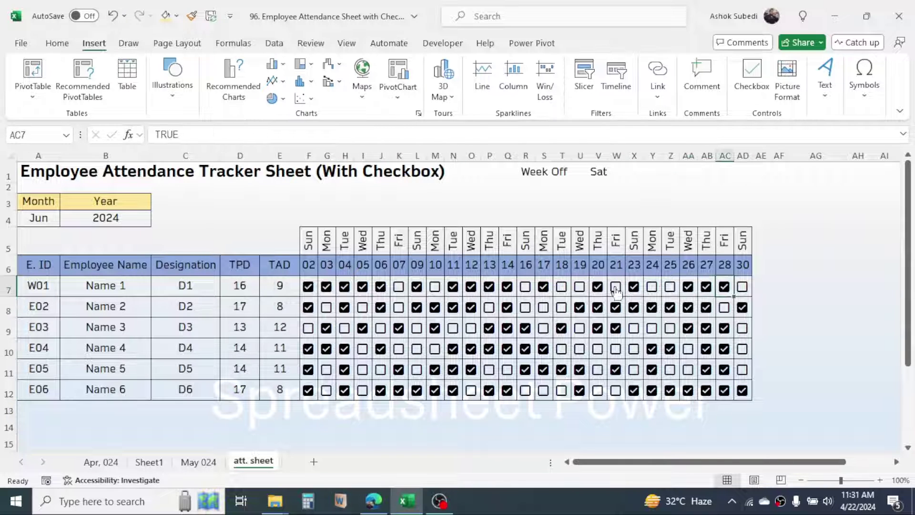
Tick the attendance checkboxes of employee E04 for 19 and 20 and of employee E06 for 20 and 21.
{"action": "left_click", "coordinate": [579, 348]}
{"action": "left_click", "coordinate": [597, 349]}
{"action": "left_click", "coordinate": [597, 389]}
{"action": "left_click", "coordinate": [615, 390]}
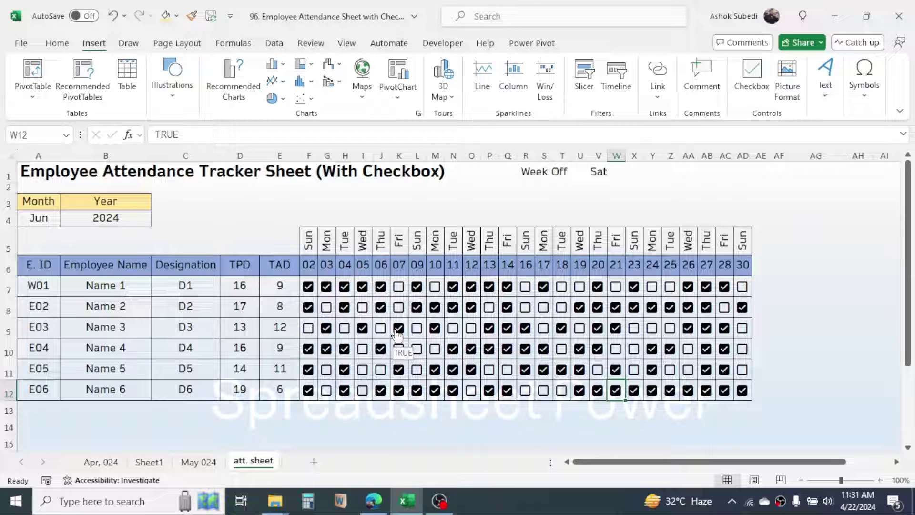
{"action": "right_click", "coordinate": [258, 464]}
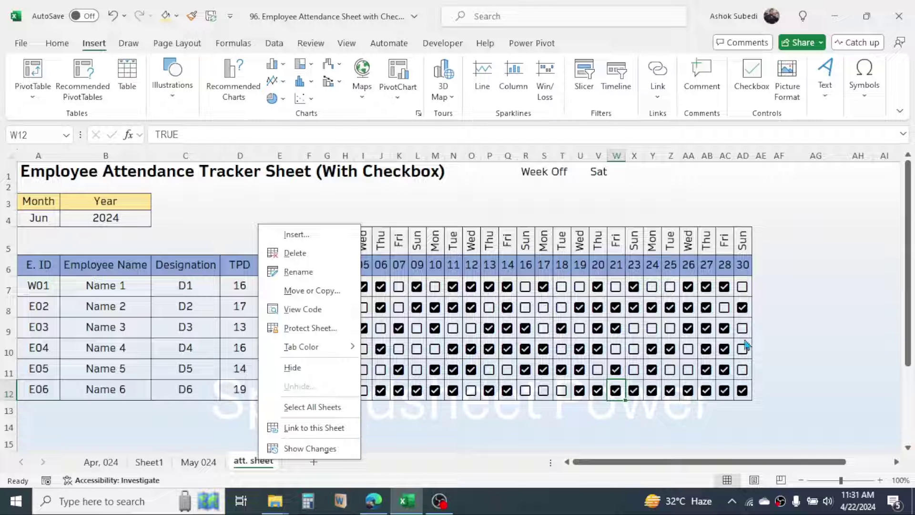
{"action": "key", "text": "Escape"}
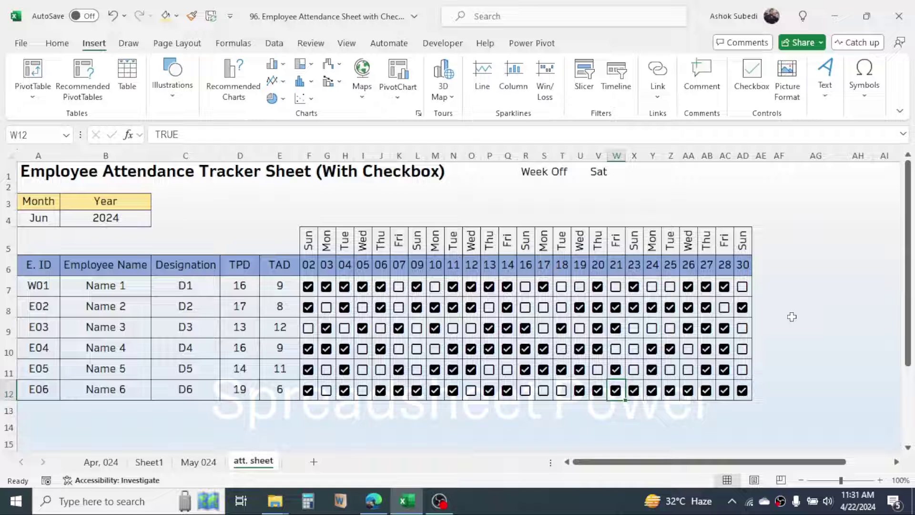